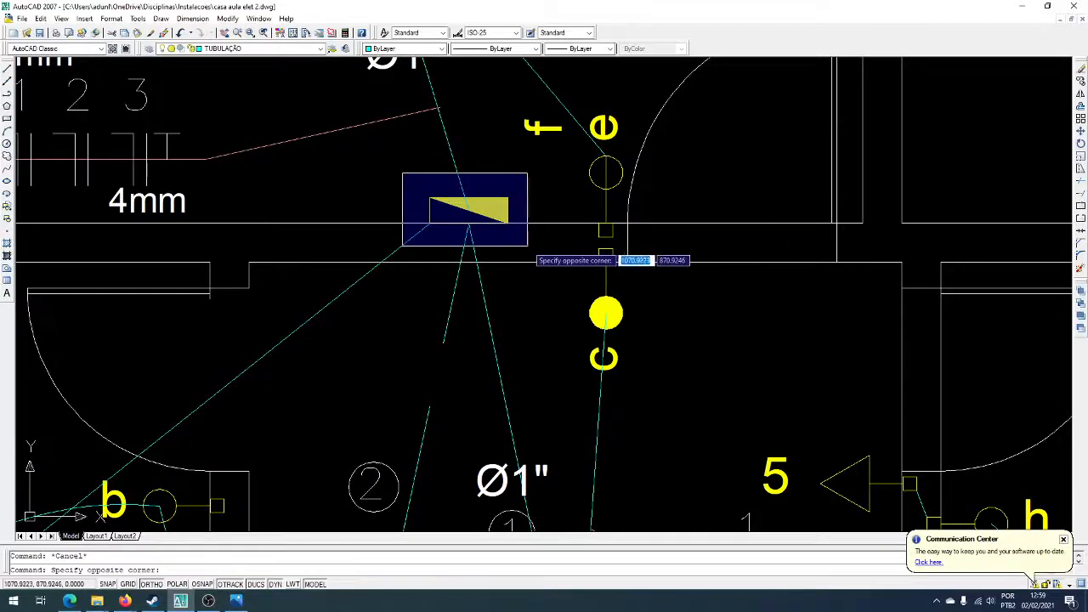
- Select the distribution board symbol on the kitchen wall and switch to Photos to view the breaker panel photo
left_click(530, 245)
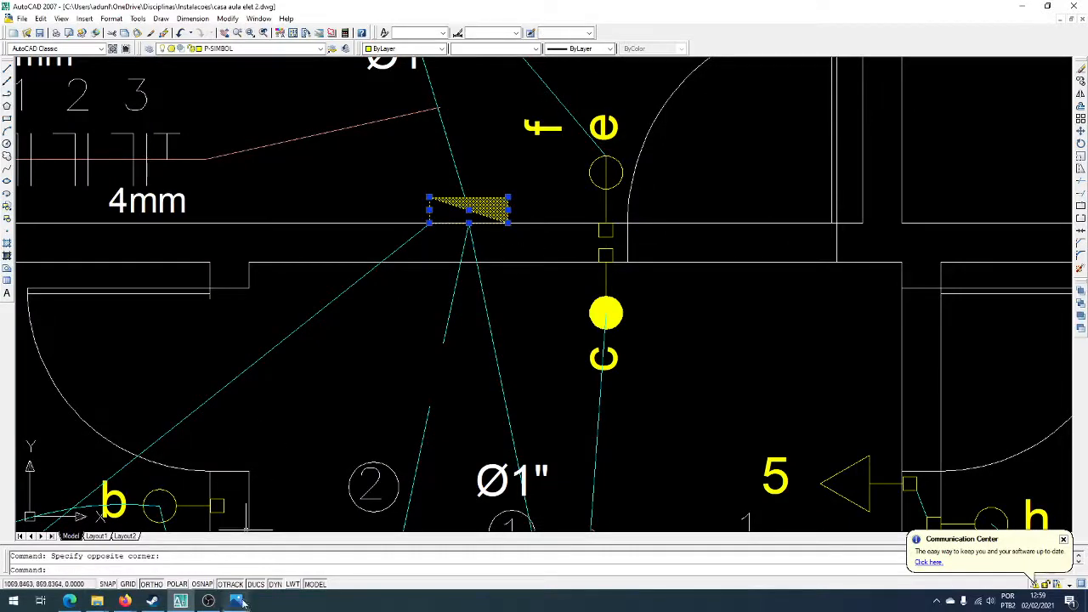
mouse_move(240, 601)
left_click(239, 548)
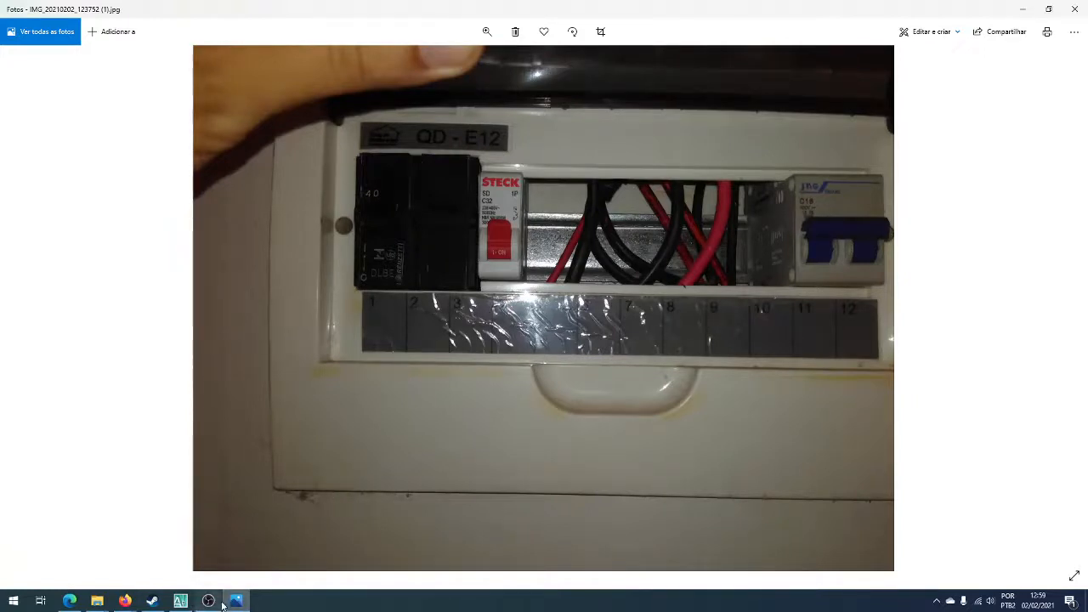
mouse_move(185, 607)
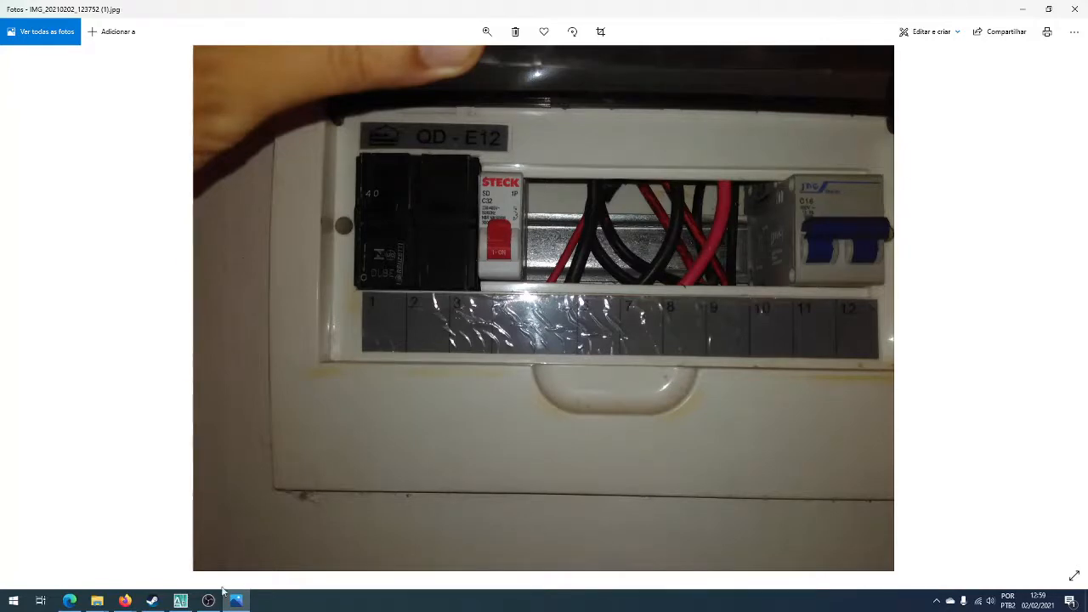
- Return to AutoCAD, clear the selection and examine the conduits leaving the distribution board on the floor plan
left_click(180, 601)
scroll(412, 379, "down", 5)
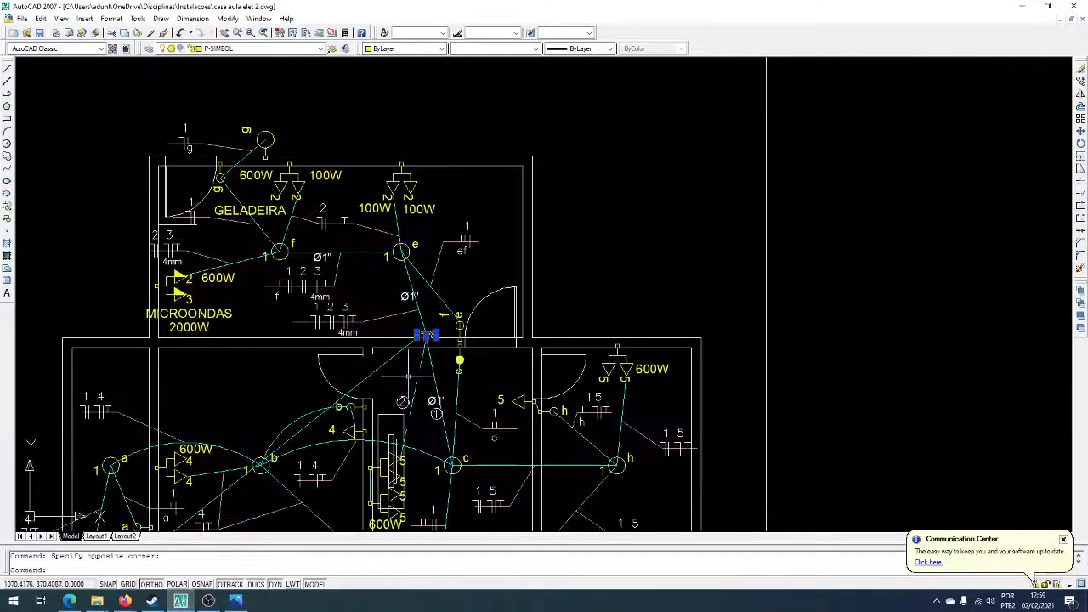
mouse_move(408, 376)
middle_mouse_down()
mouse_move(480, 374)
mouse_move(544, 298)
middle_mouse_up()
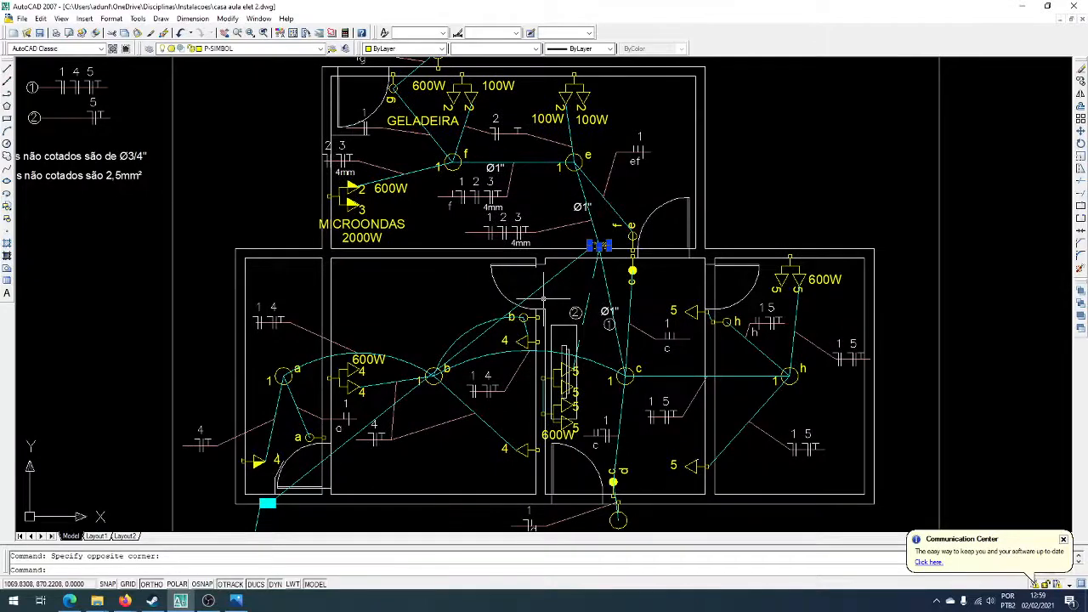
key("Escape")
scroll(553, 285, "down", 4)
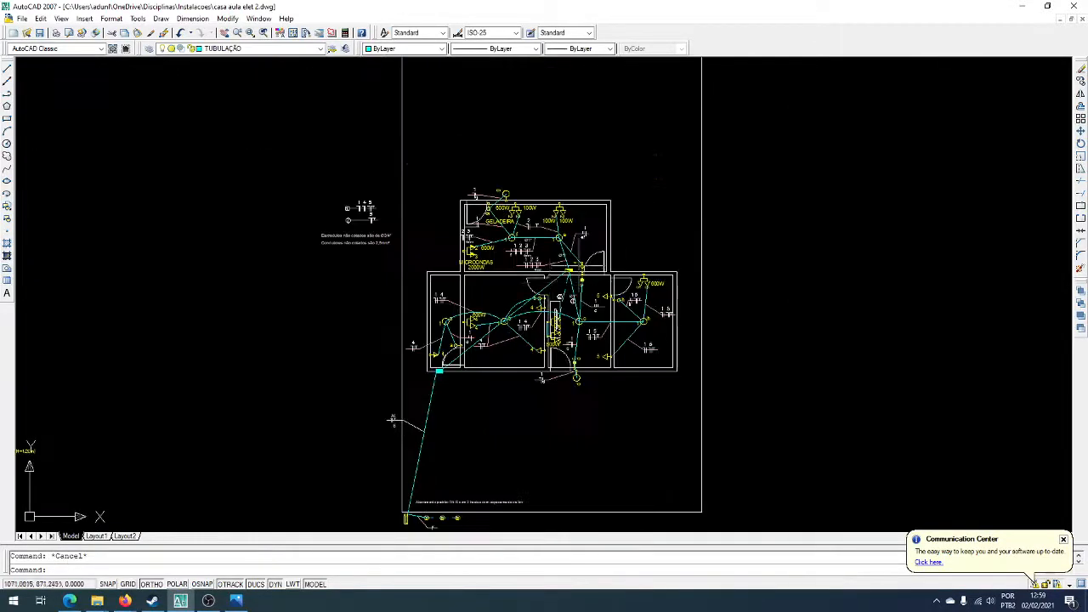
scroll(581, 263, "up", 3)
scroll(462, 221, "up", 4)
scroll(374, 192, "up", 1)
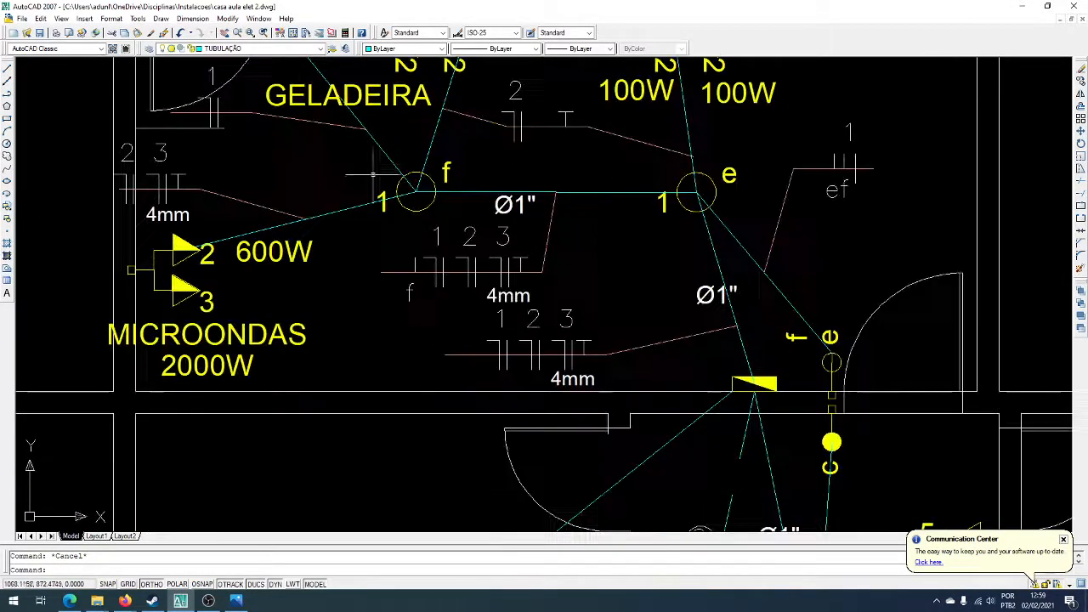
- Highlight the kitchen's circuit numbers: 1 at light f, 2 at the GELADEIRA outlets and 3 at the MICROONDAS outlet
left_click(364, 177)
left_click(384, 216)
scroll(387, 209, "down", 4)
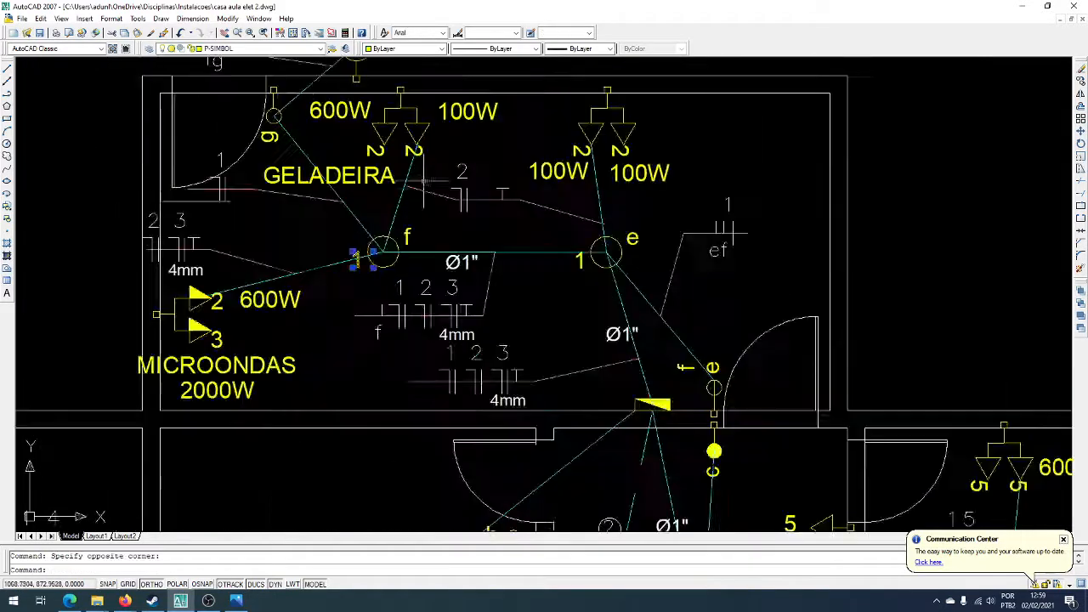
scroll(391, 204, "up", 3)
left_click(361, 134)
left_click(438, 166)
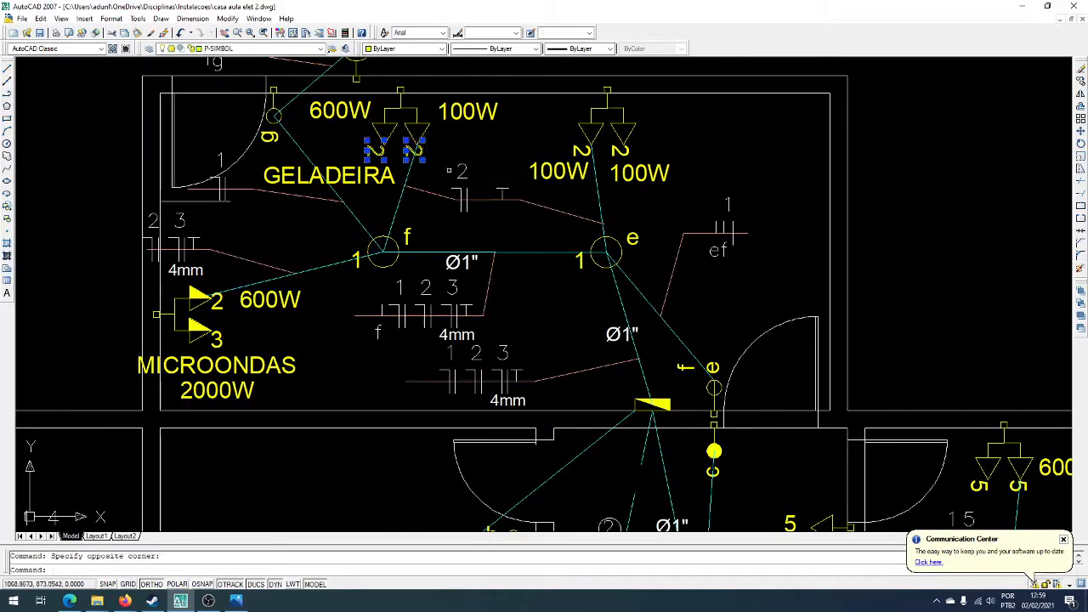
scroll(243, 364, "up", 4)
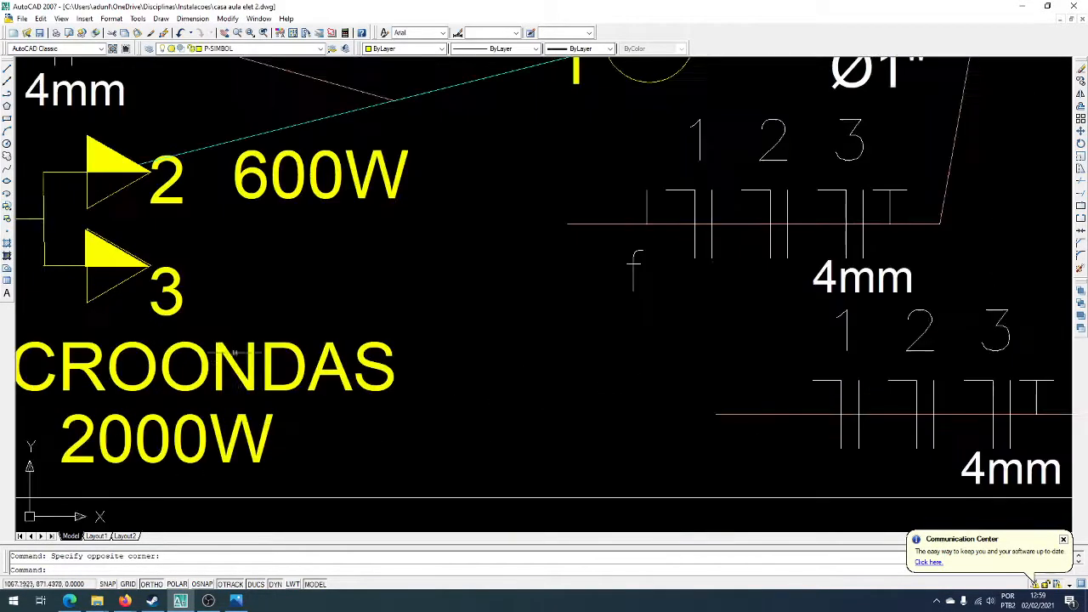
left_click(162, 313)
left_click(204, 263)
scroll(265, 274, "down", 4)
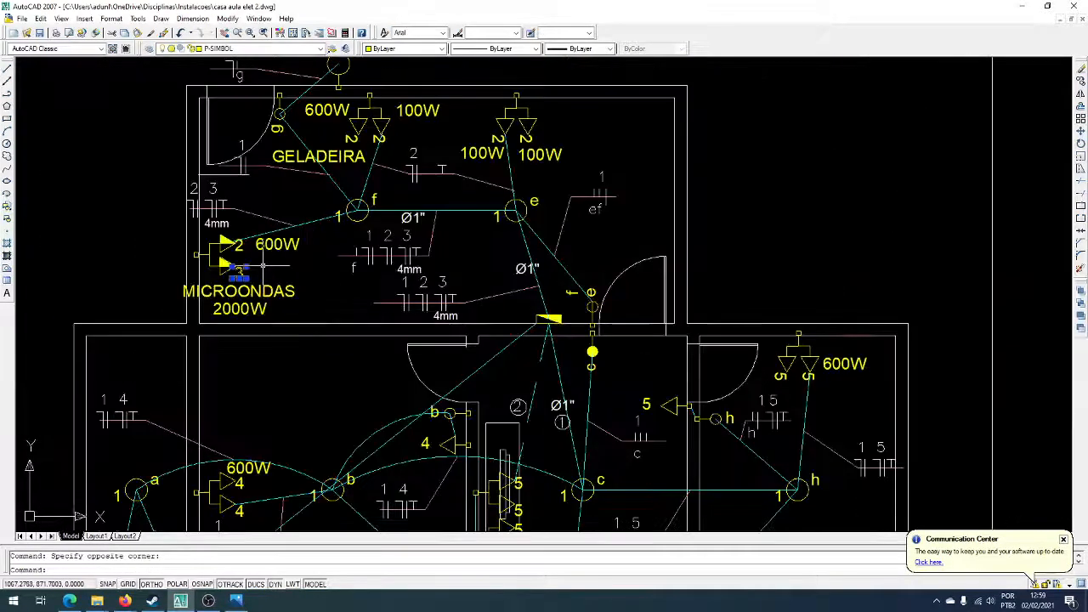
scroll(265, 274, "up", 3)
scroll(346, 247, "down", 4)
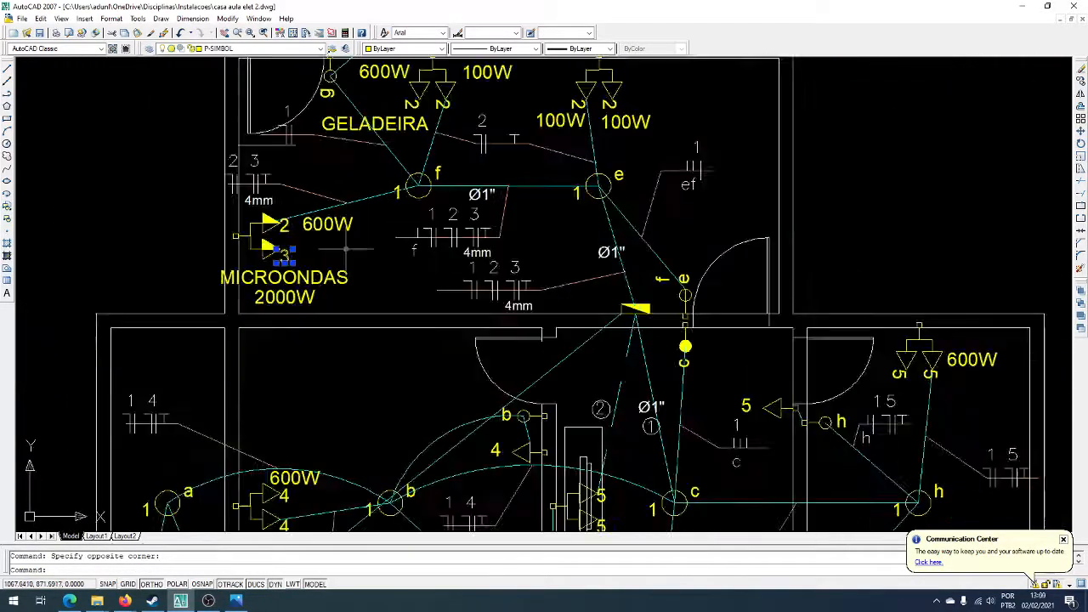
- Examine the outlets and lights of circuits 1, 4 and 5 in the rooms below the kitchen
middle_click_drag(461, 345, 437, 282)
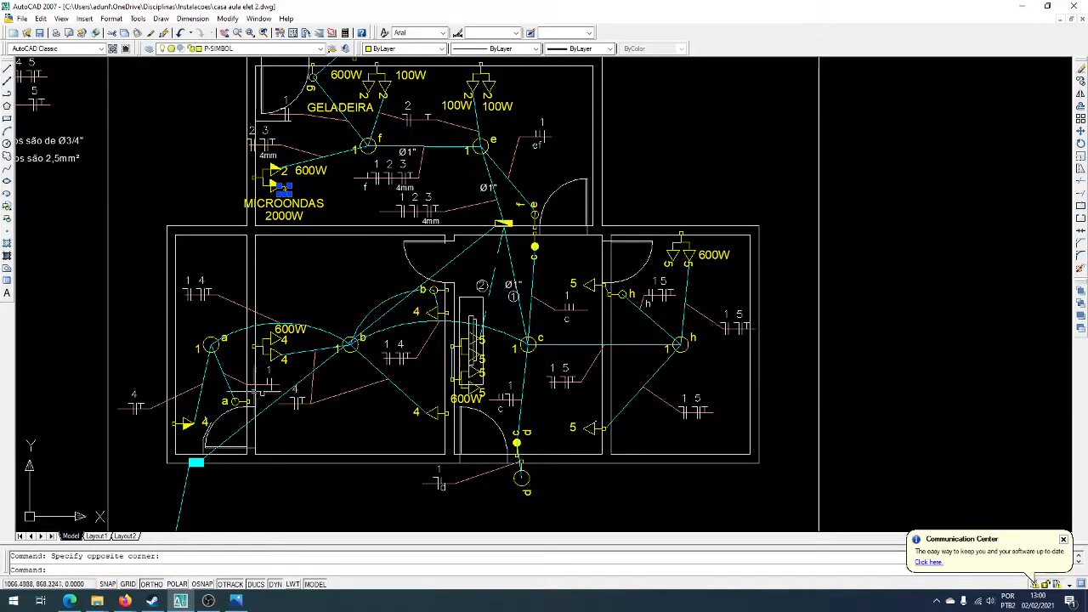
scroll(364, 325, "up", 3)
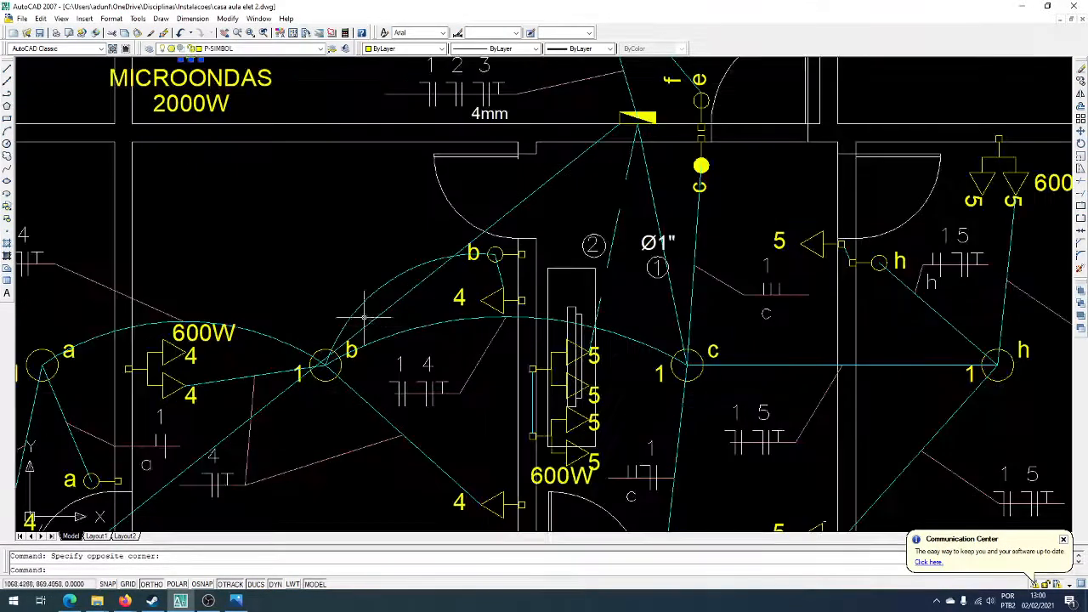
scroll(357, 323, "down", 2)
scroll(351, 323, "down", 2)
scroll(541, 371, "up", 2)
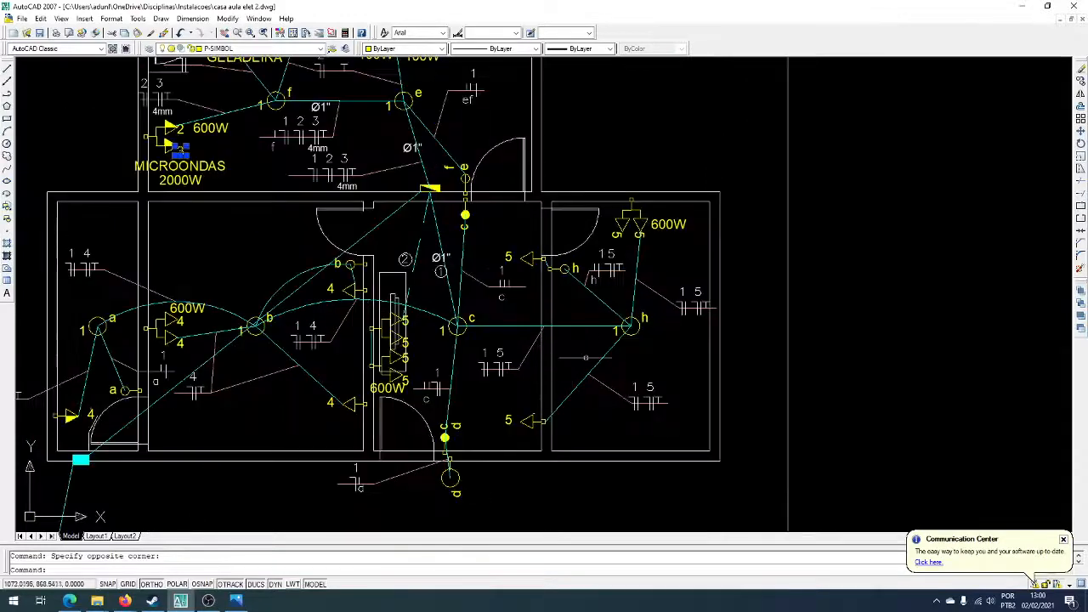
scroll(555, 354, "down", 4)
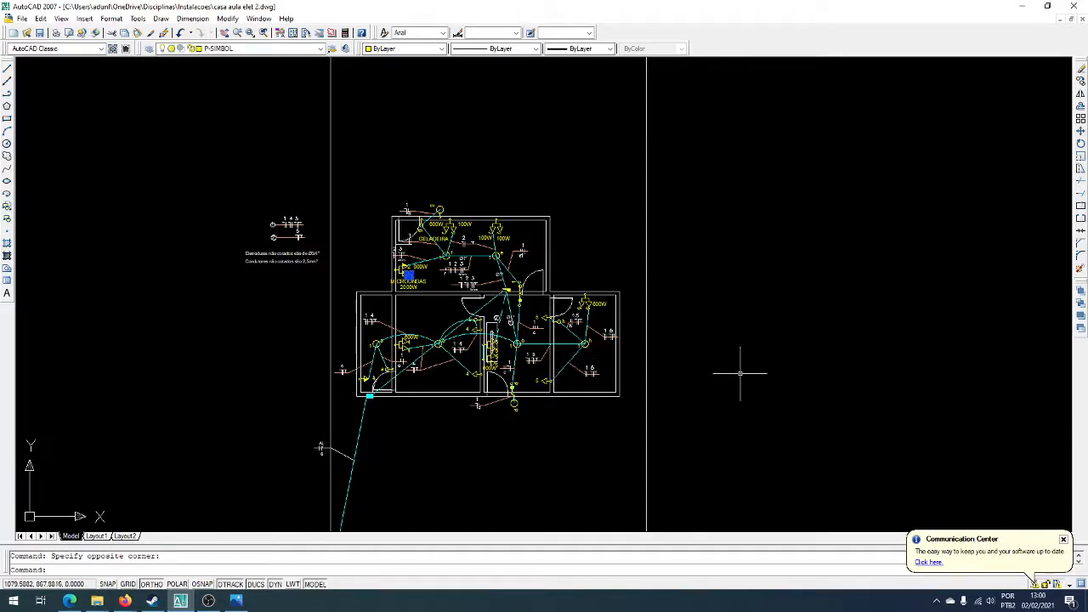
- Copy the whole Quadro de Cargas single-line diagram, including QM9, to the empty area right of the floor plan with Ortho off
scroll(739, 372, "down", 6)
scroll(476, 340, "up", 6)
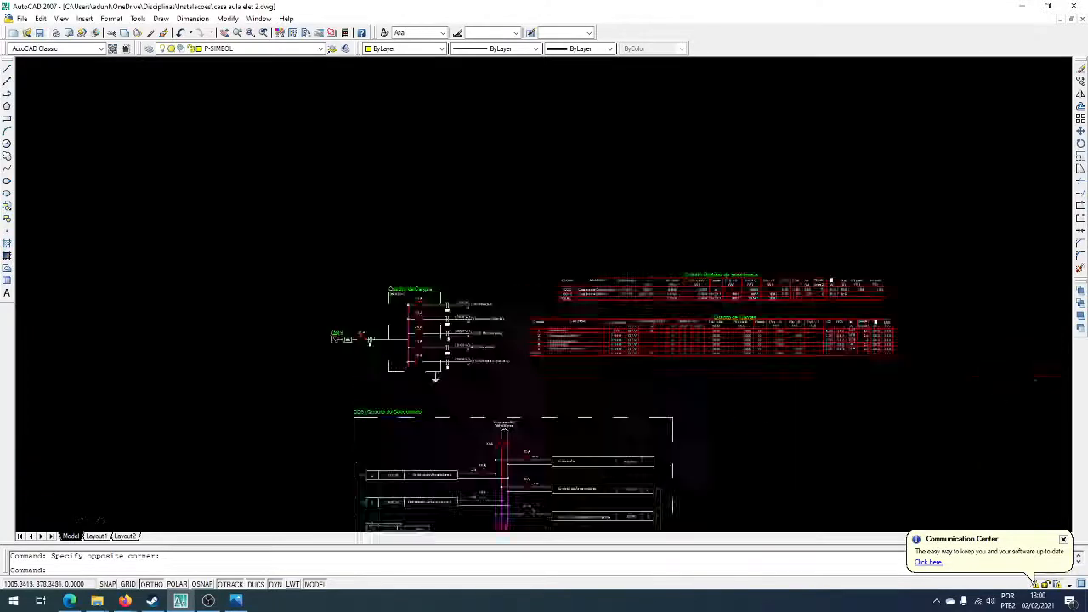
scroll(432, 296, "up", 3)
scroll(413, 240, "down", 2)
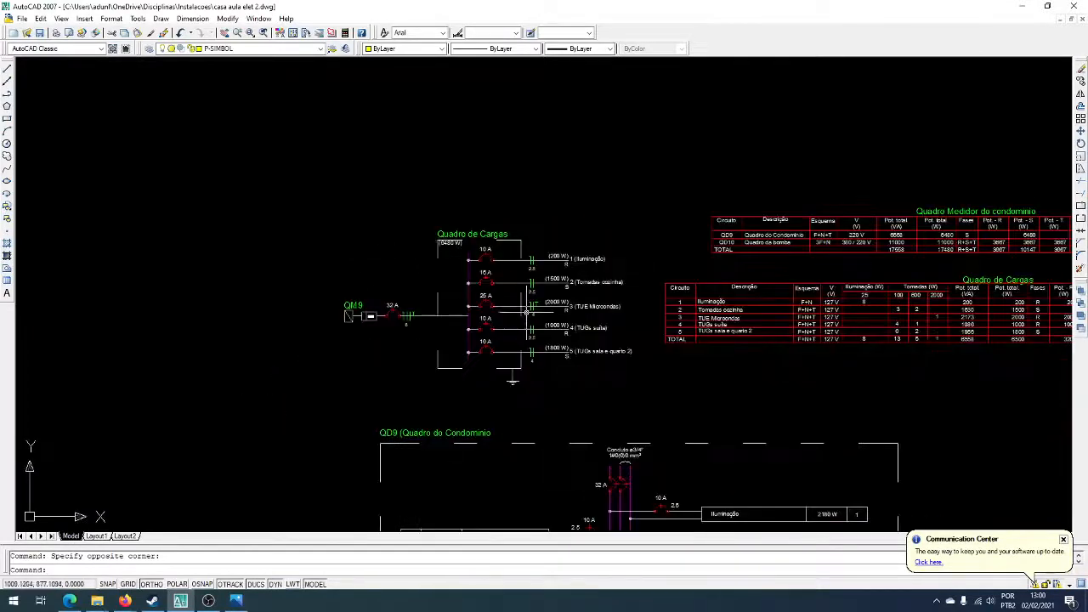
left_click(626, 403)
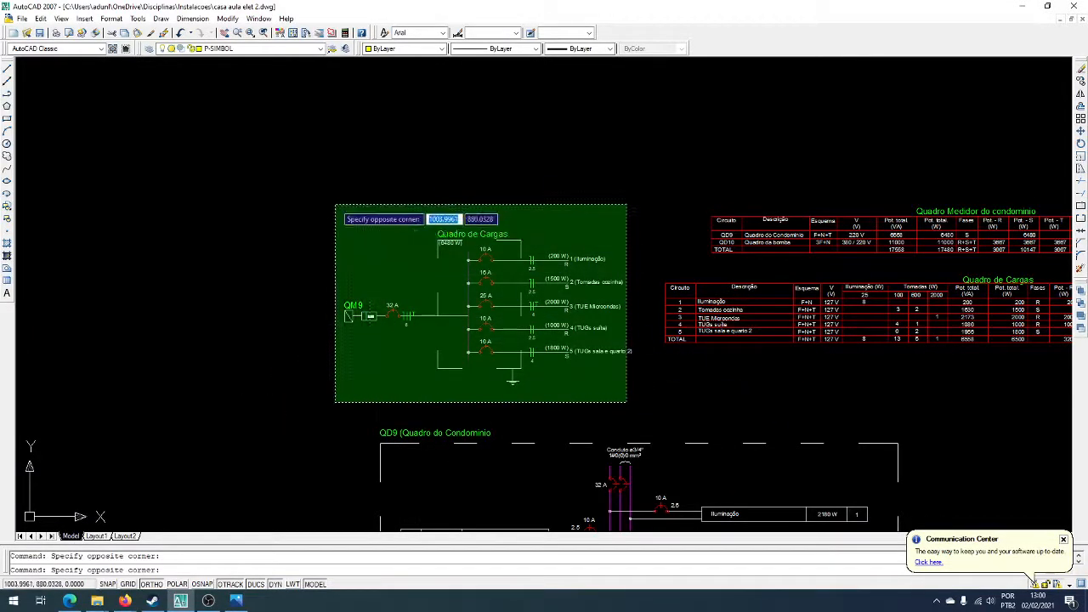
left_click(309, 182)
type("co")
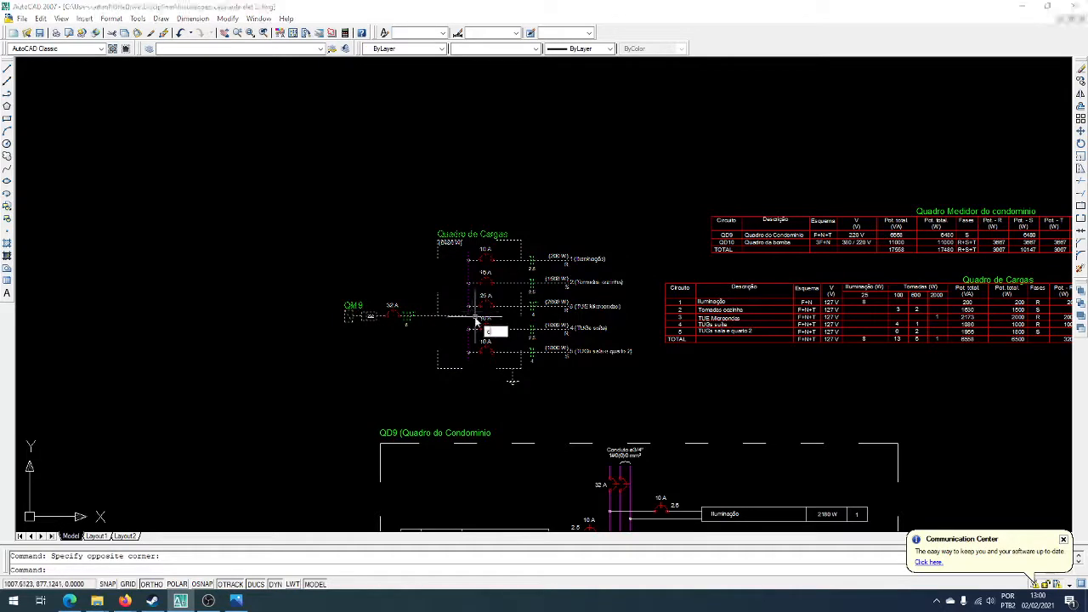
key("Return")
left_click(476, 316)
scroll(158, 199, "down", 4)
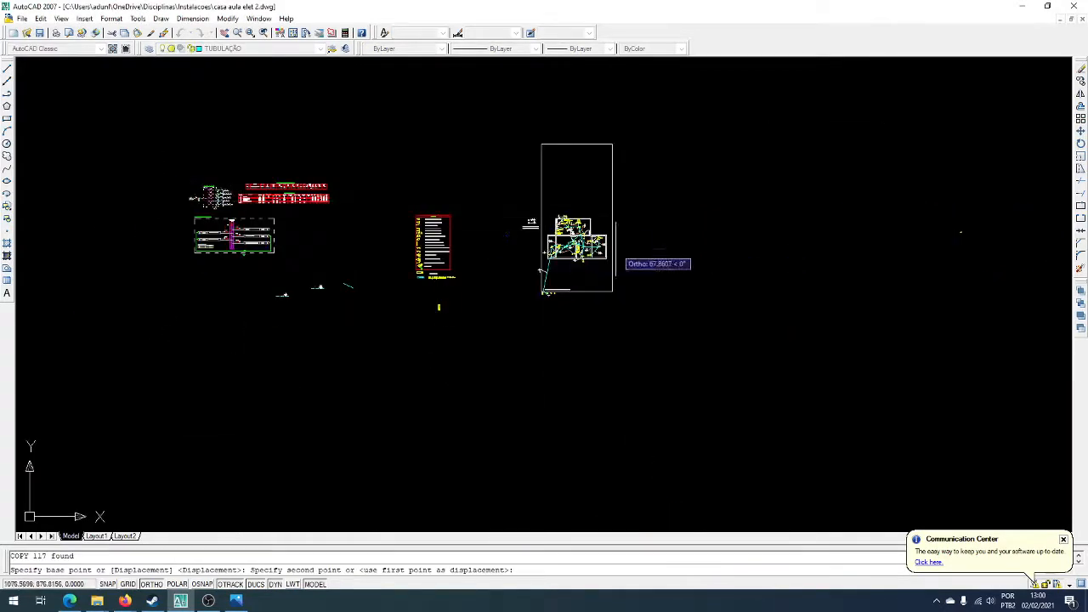
key("F8")
scroll(675, 238, "up", 3)
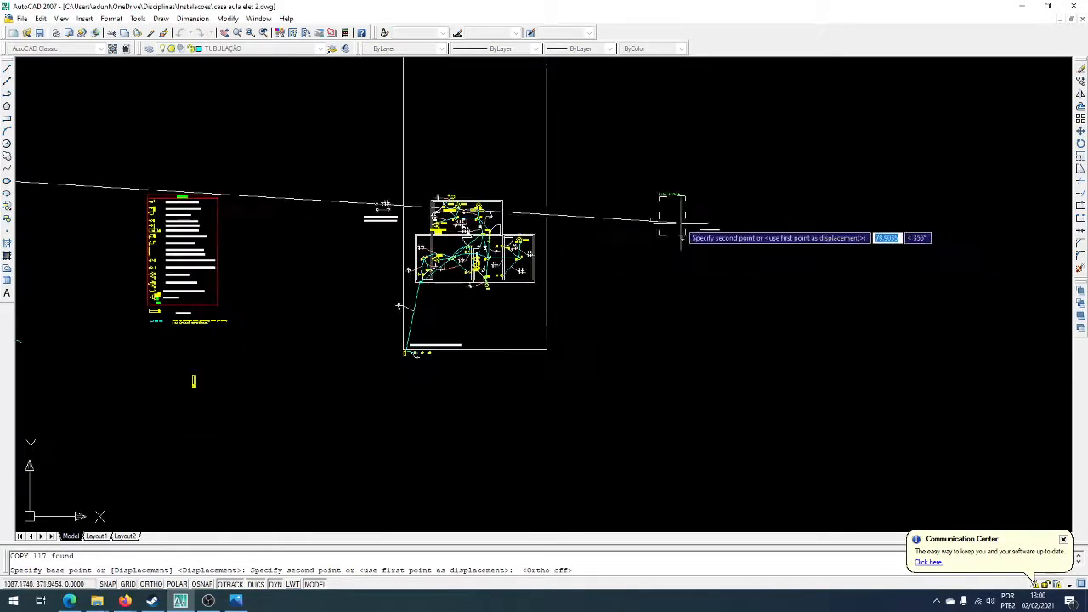
left_click(677, 243)
scroll(680, 243, "up", 2)
key("Escape")
scroll(646, 234, "up", 5)
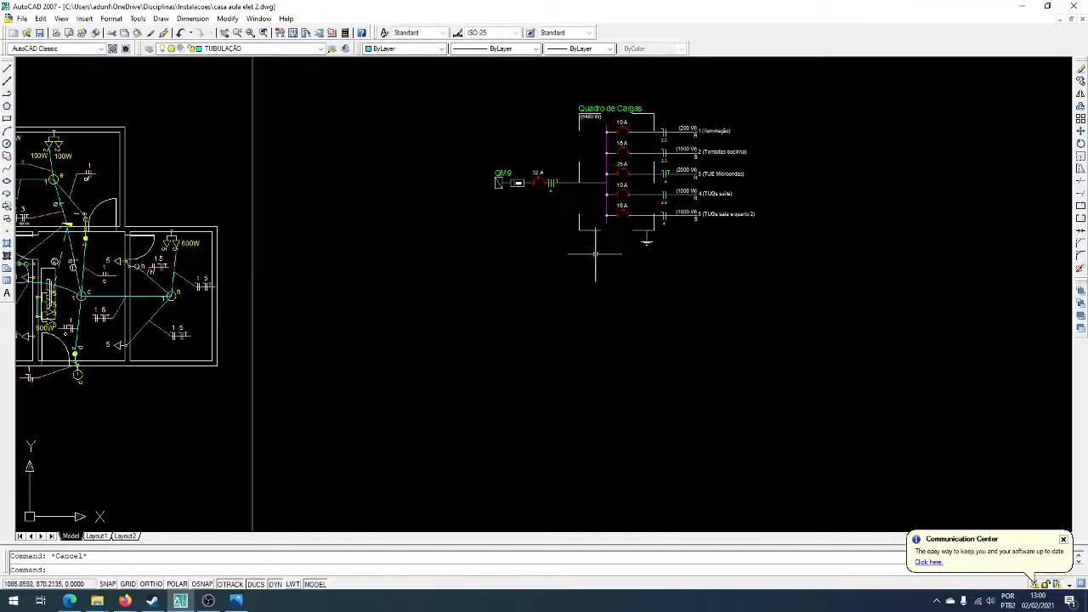
- Highlight the vertical busbar and the incoming line from QM9 in the copied diagram, clearing each selection
left_click(626, 195)
key("Escape")
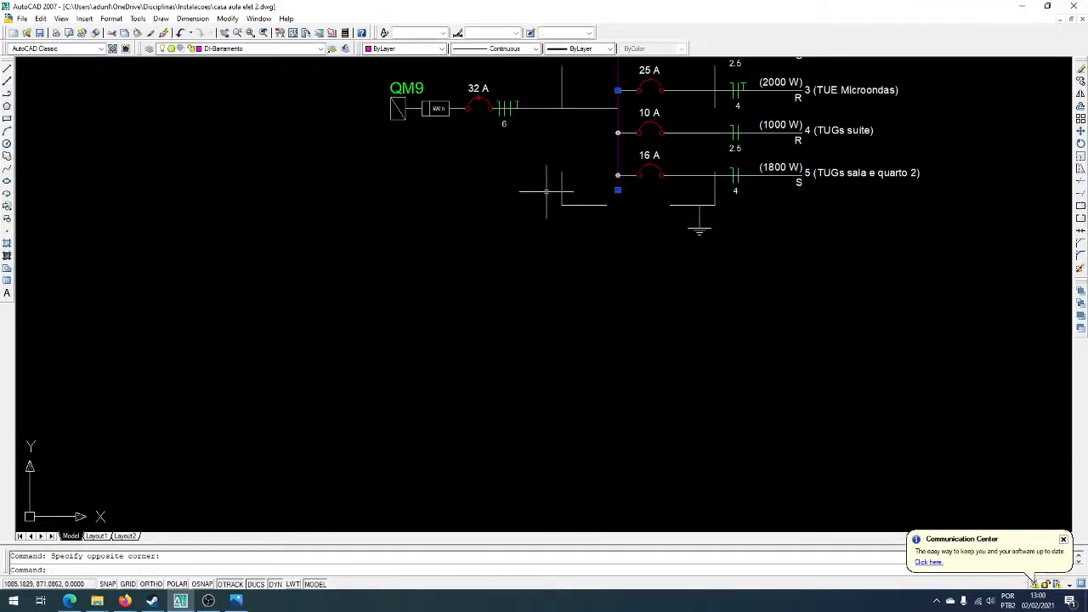
scroll(454, 340, "down", 5)
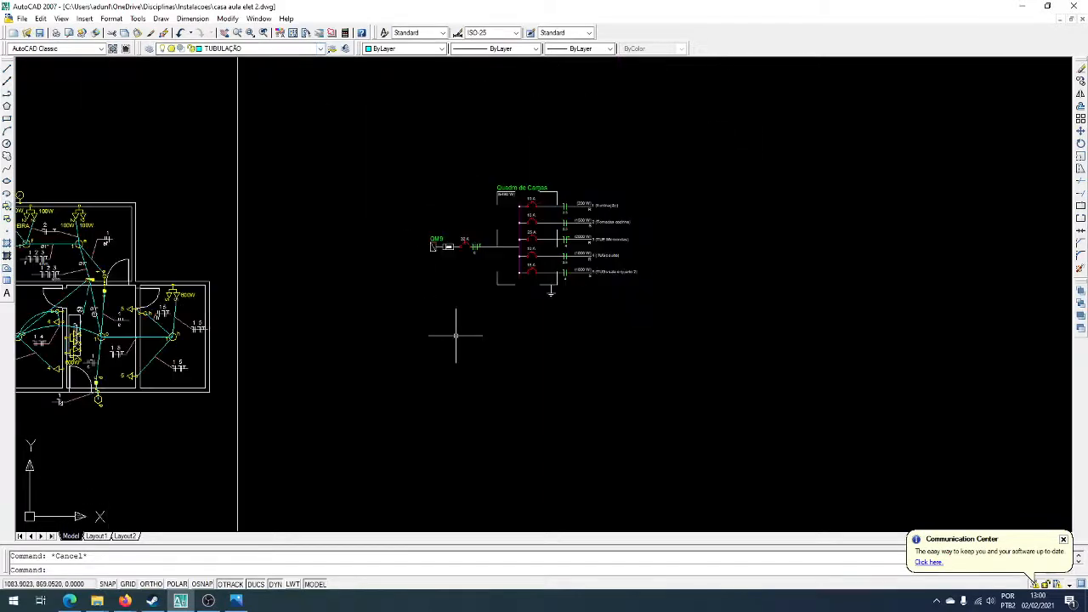
scroll(520, 363, "up", 4)
scroll(417, 454, "down", 1)
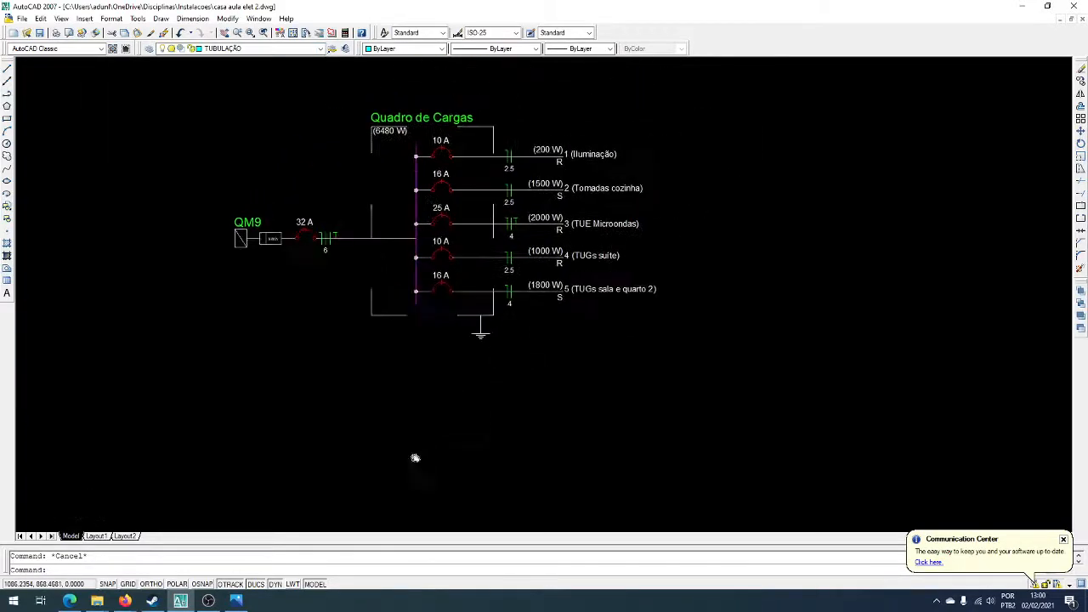
scroll(418, 364, "up", 2)
scroll(417, 381, "down", 1)
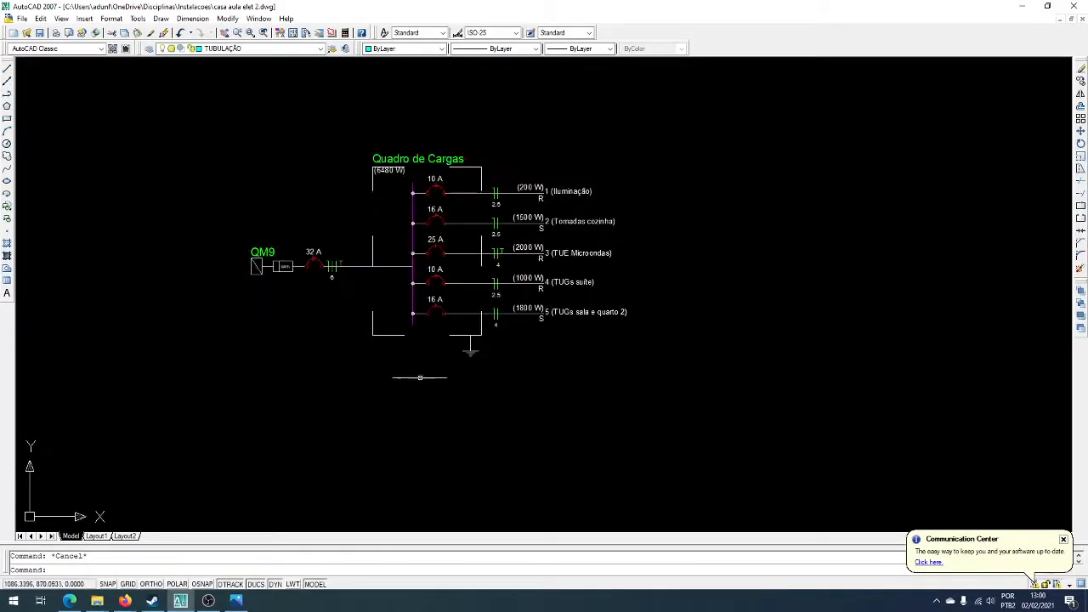
left_click(417, 343)
left_click(409, 317)
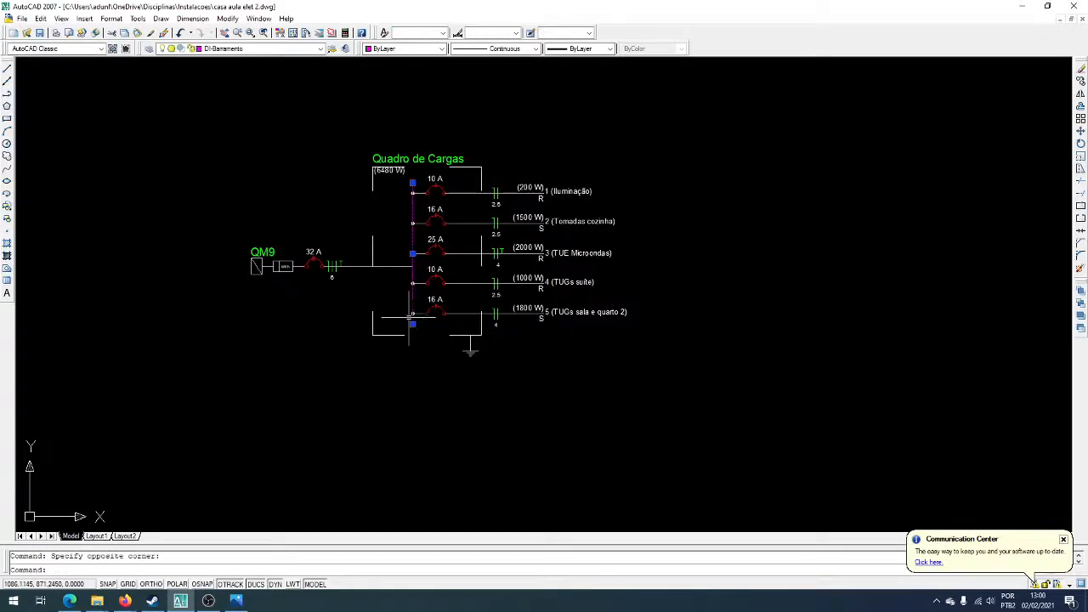
key("Escape")
left_click(396, 276)
left_click(385, 245)
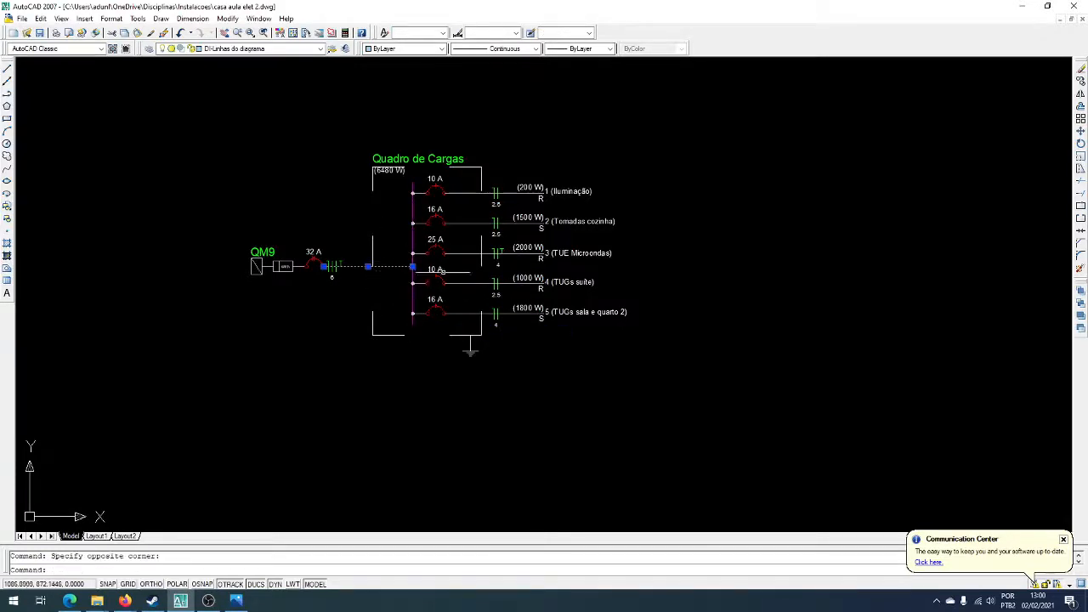
key("Escape")
- Highlight the 10 A breaker symbol of circuit 1 (Iluminação) in the copied diagram and clear the selection
left_click(473, 189)
left_click(450, 201)
key("Escape")
scroll(441, 181, "up", 3)
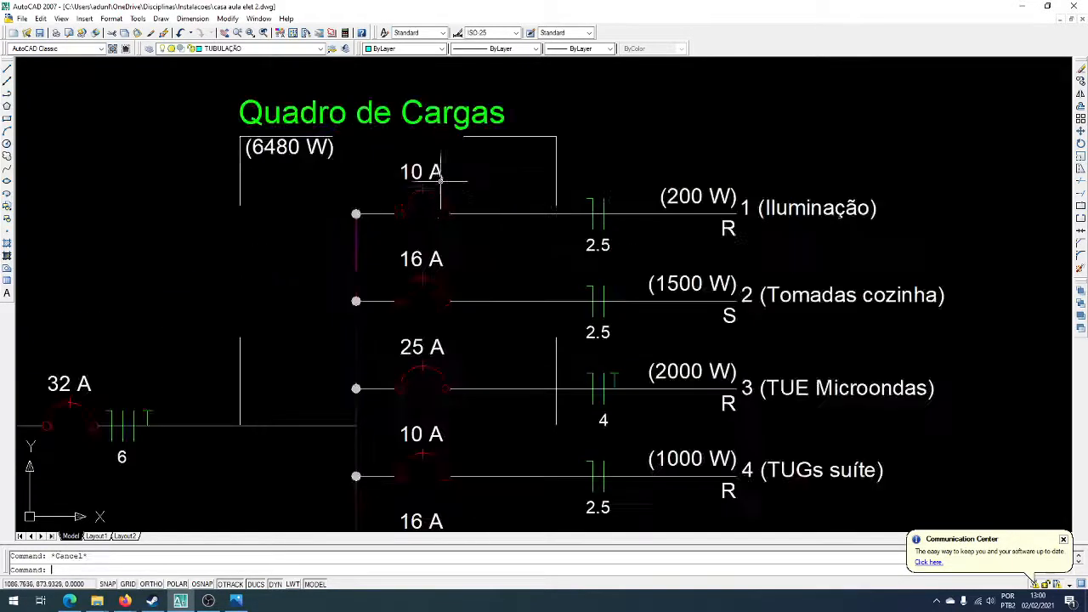
left_click(442, 180)
left_click(420, 207)
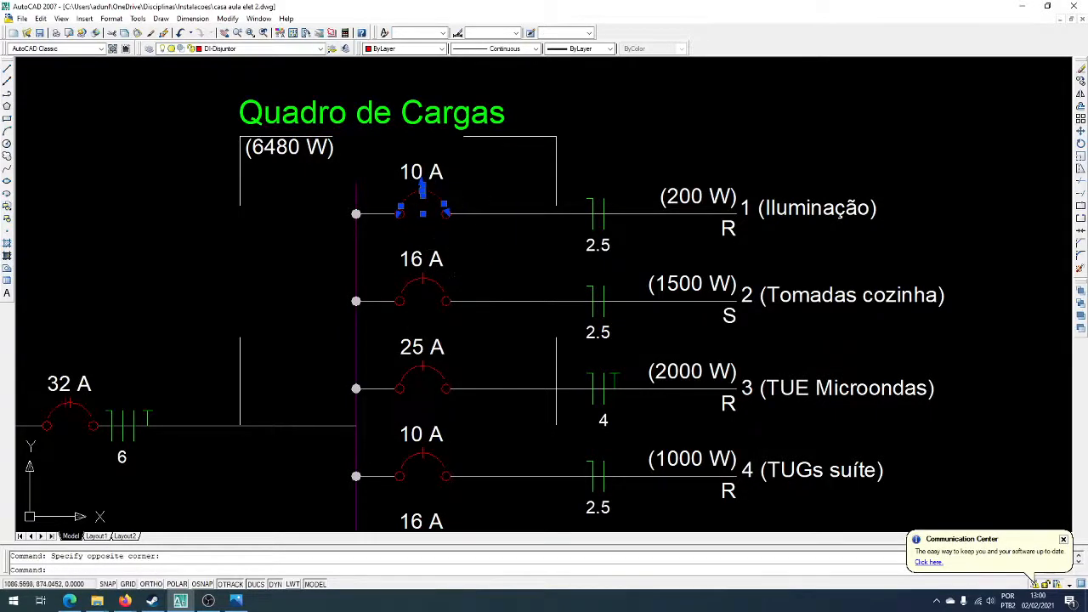
key("Escape")
- Highlight the copied diagram's title and the conductor symbols of circuit 1, clear the selection and review the whole diagram
left_click(377, 108)
scroll(504, 155, "down", 4)
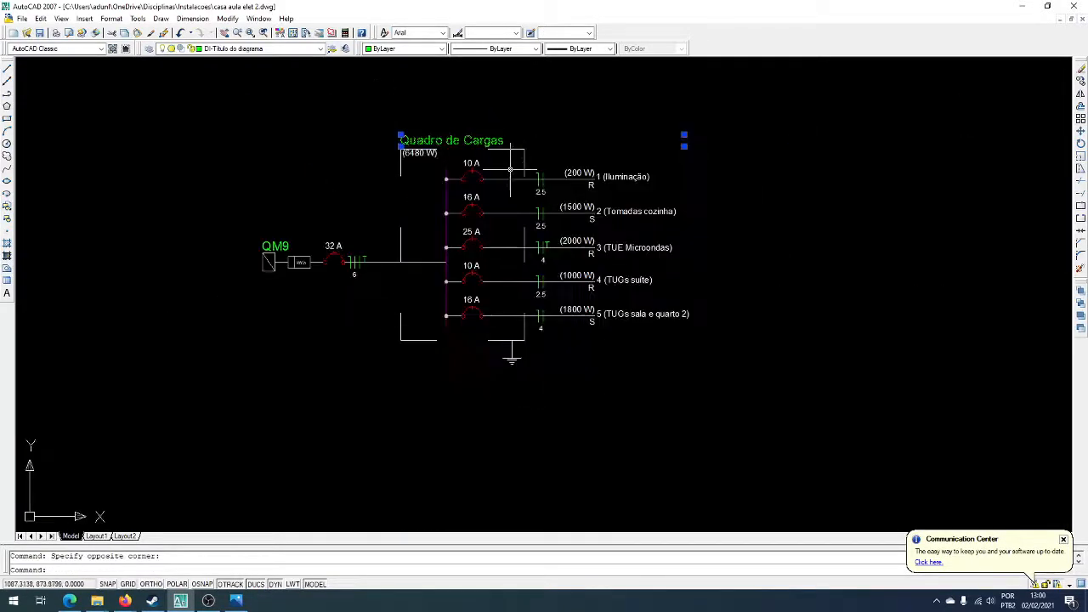
scroll(536, 183, "up", 6)
key("Escape")
left_click(589, 177)
left_click(565, 168)
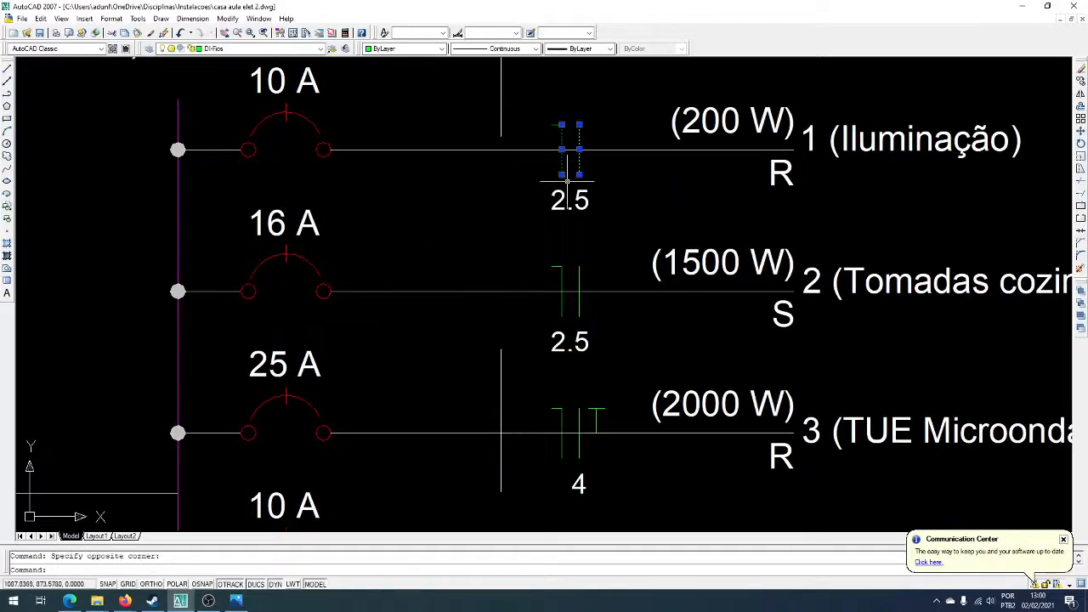
key("Escape")
scroll(565, 292, "down", 5)
scroll(564, 292, "up", 2)
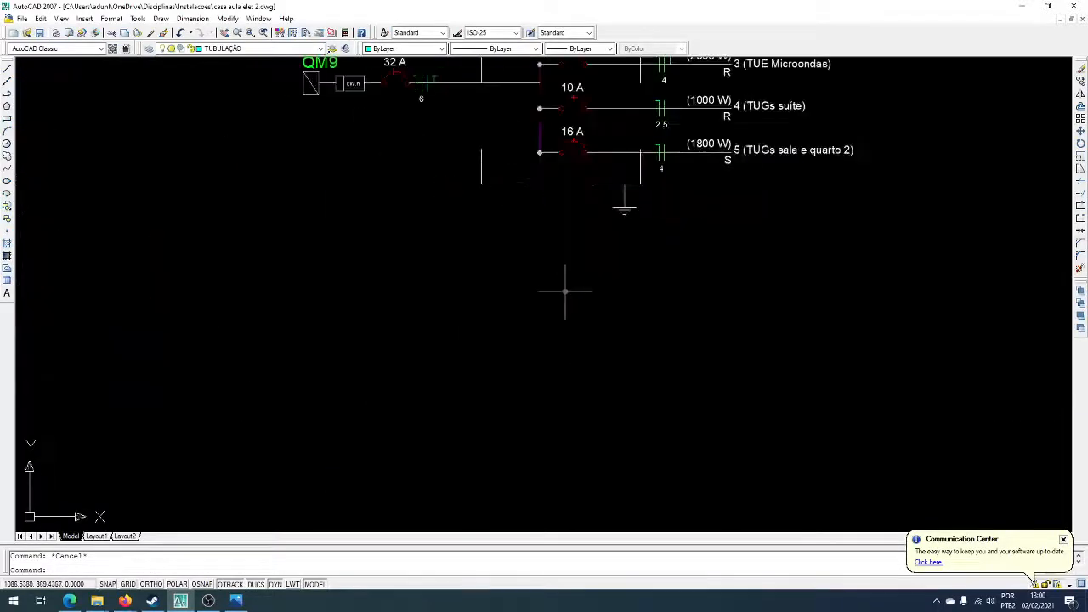
mouse_move(565, 291)
middle_mouse_down()
mouse_move(464, 331)
mouse_move(454, 420)
mouse_move(461, 364)
mouse_move(456, 406)
middle_mouse_up()
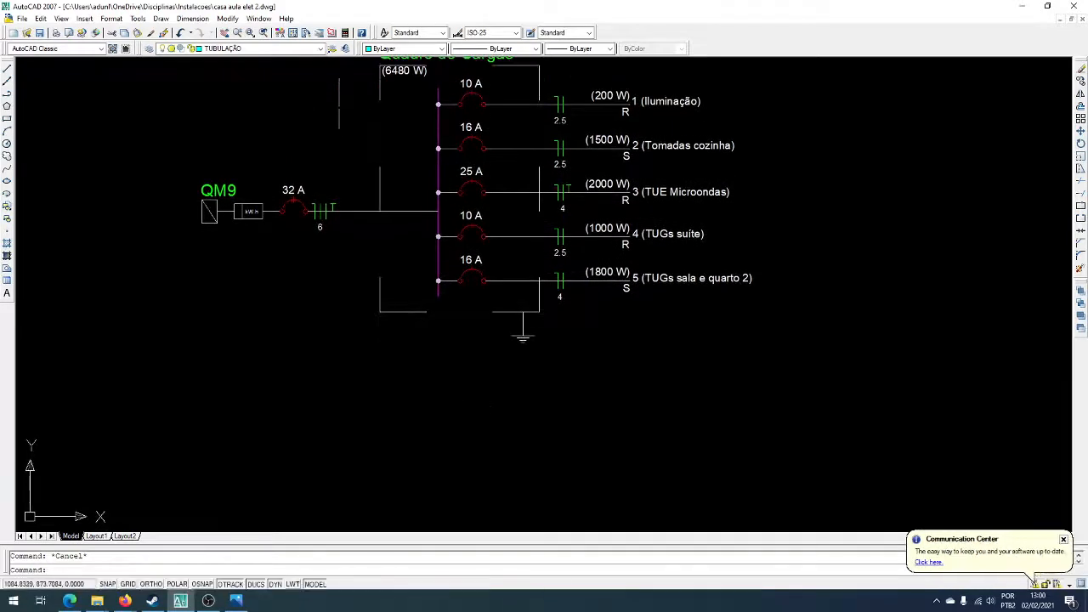
- Draw a vertical line below the copied diagram on the DI-Linhas do diagrama layer, with Ortho on
left_click(320, 48)
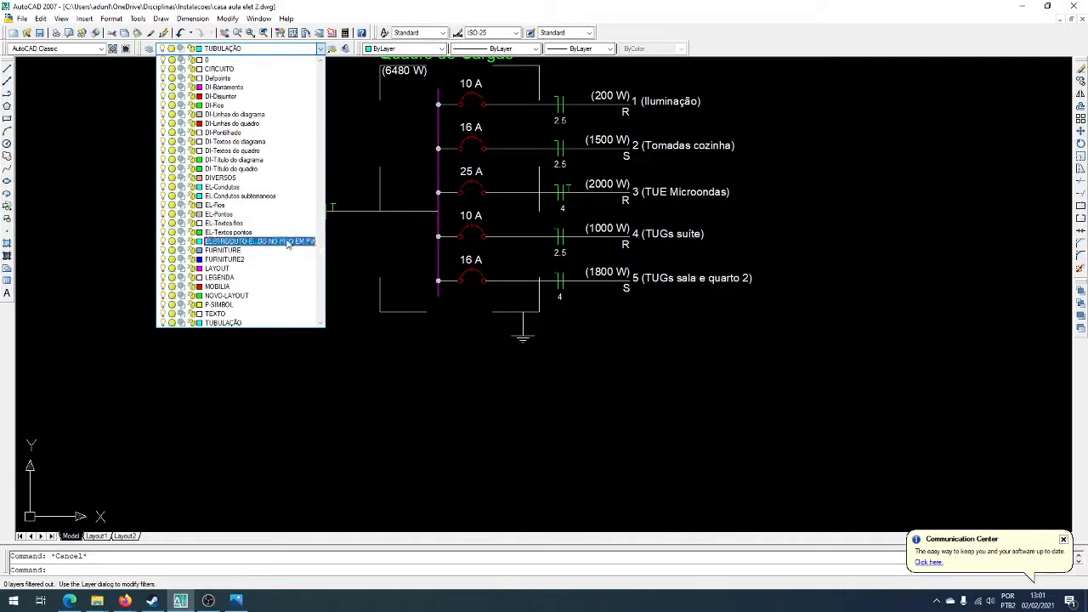
left_click(264, 114)
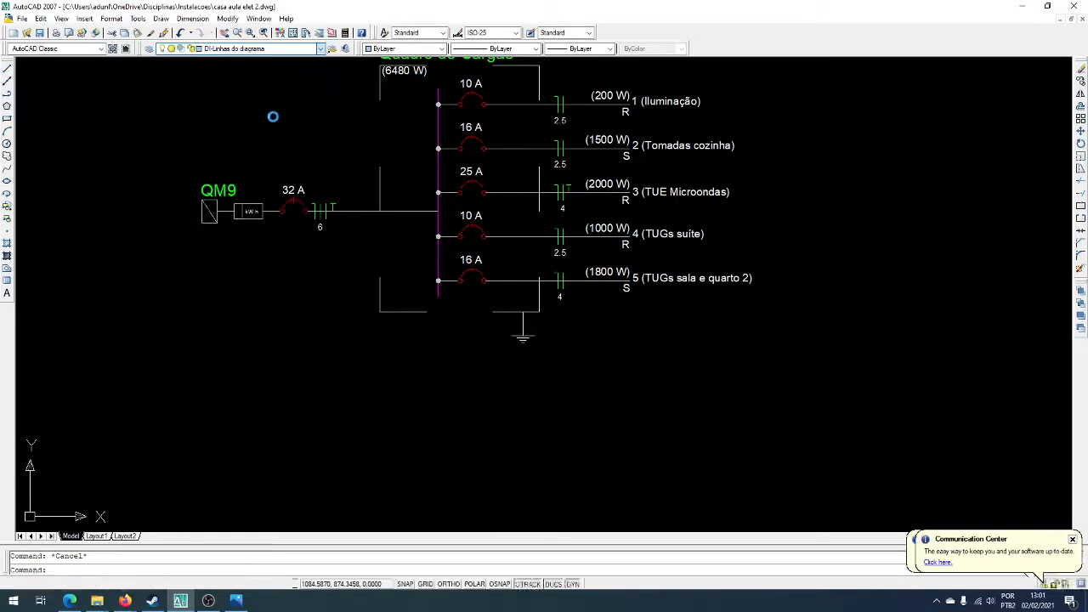
middle_click_drag(433, 408, 392, 189)
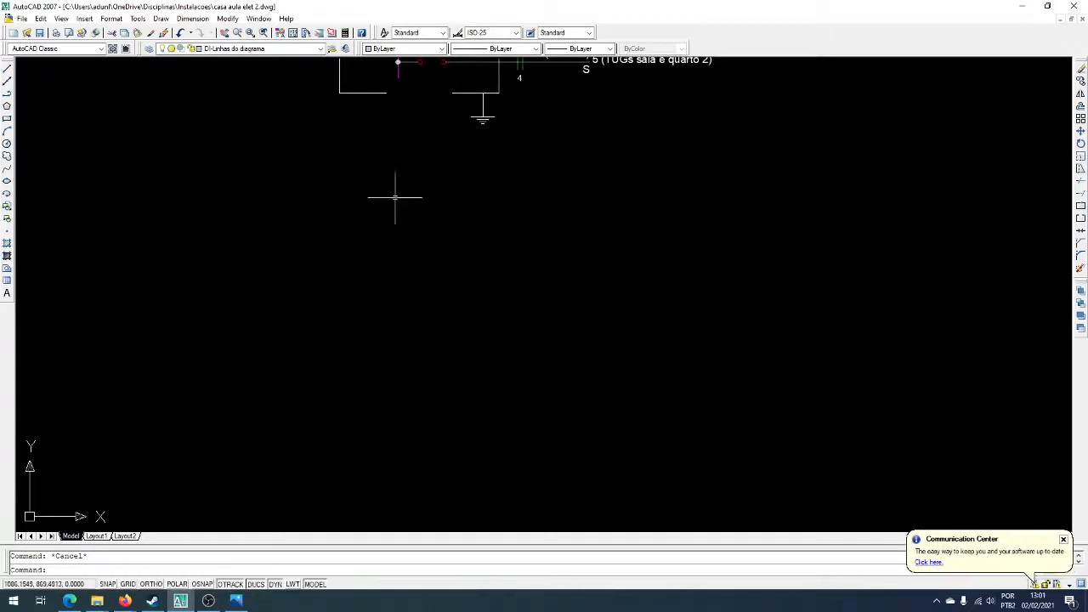
type("l")
key("Return")
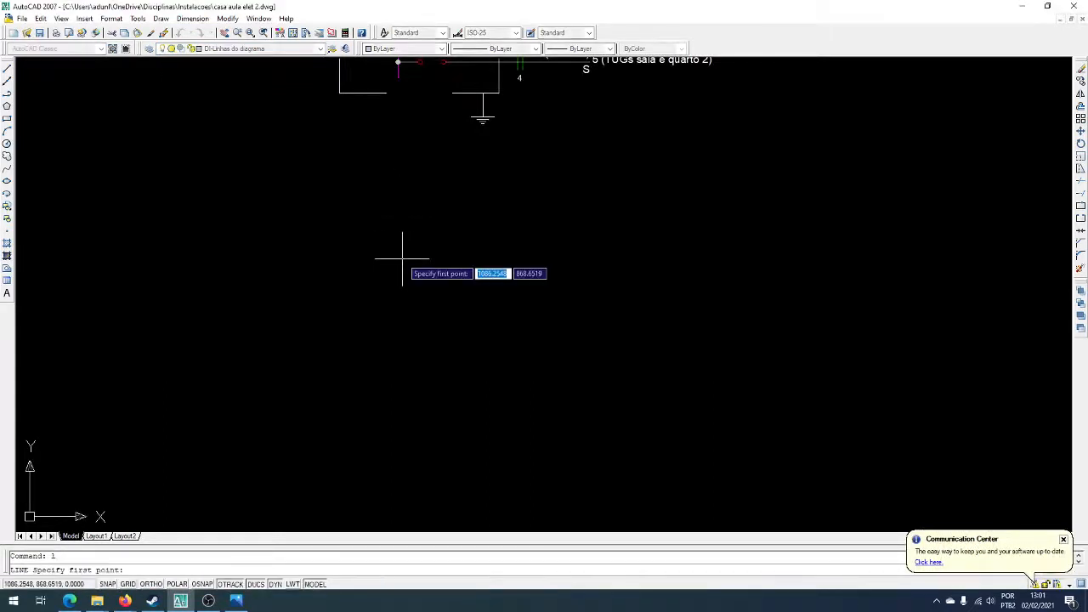
left_click(402, 258)
key("F8")
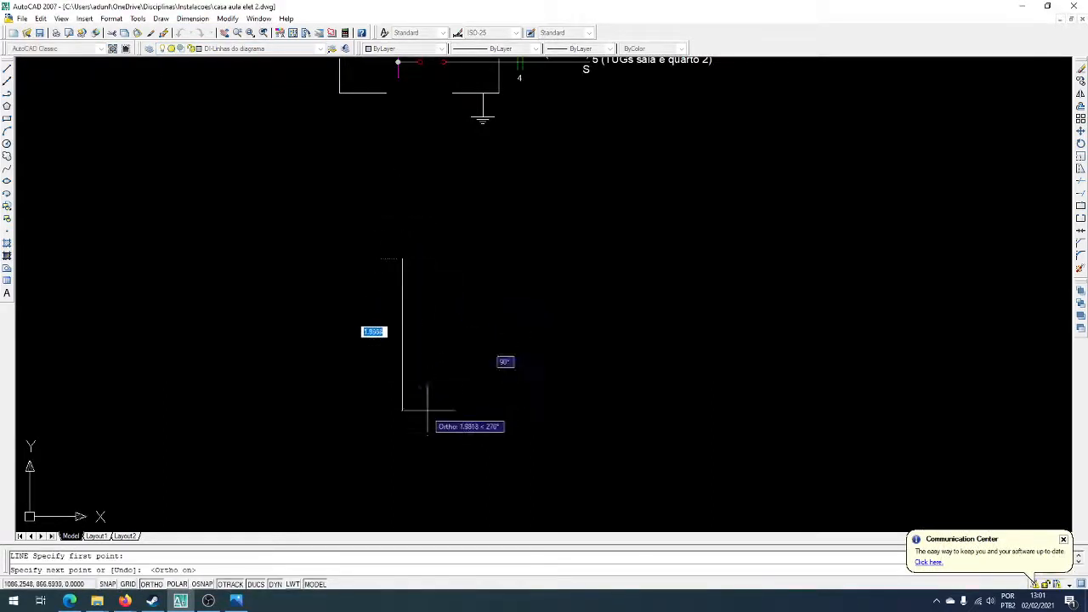
scroll(406, 350, "down", 2)
scroll(407, 344, "down", 2)
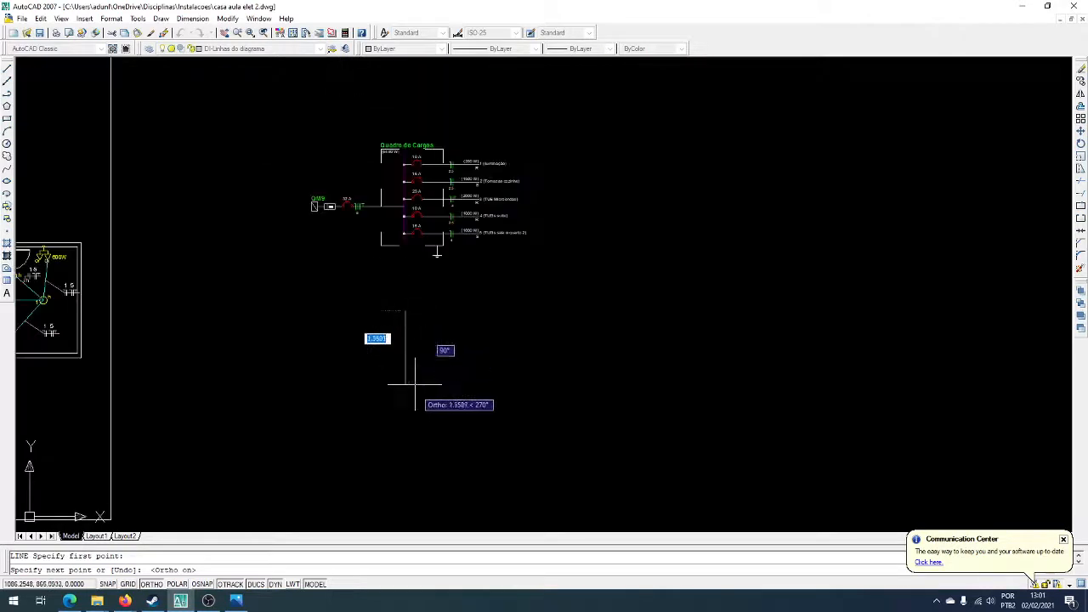
left_click(413, 457)
key("Escape")
scroll(414, 417, "up", 3)
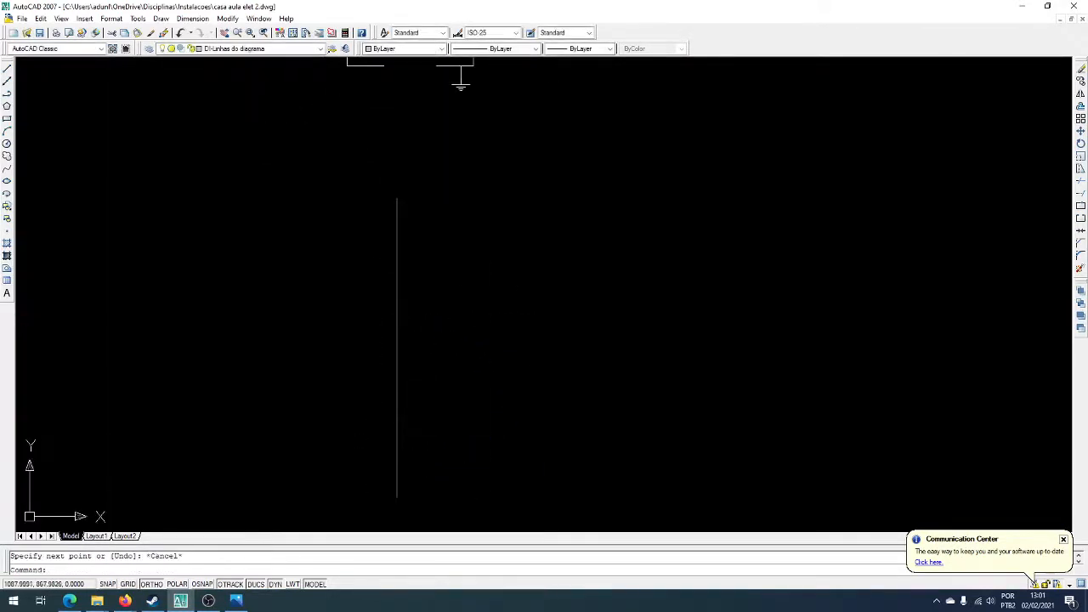
- Draw a horizontal line about 2.44 units long rightward from the vertical line's upper endpoint, with object snap on
scroll(423, 216, "down", 5)
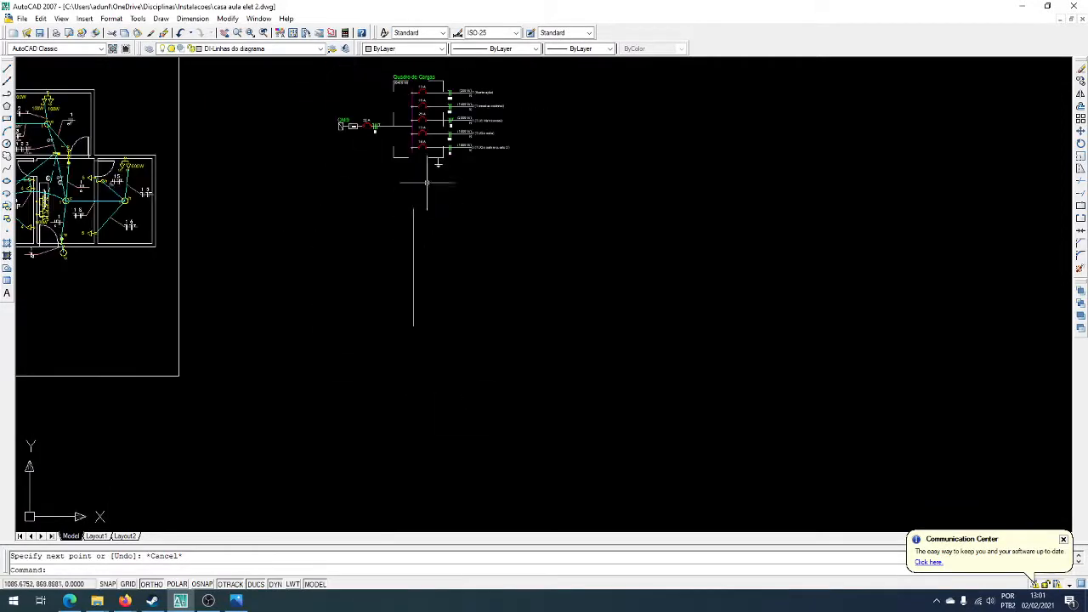
scroll(466, 230, "up", 5)
scroll(485, 209, "down", 5)
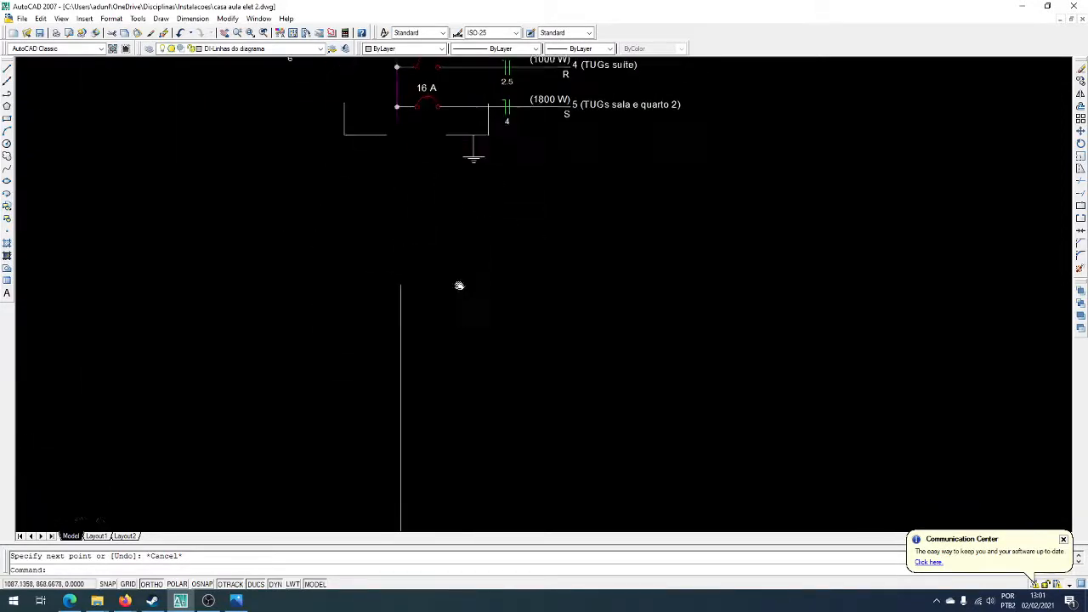
scroll(455, 297, "up", 4)
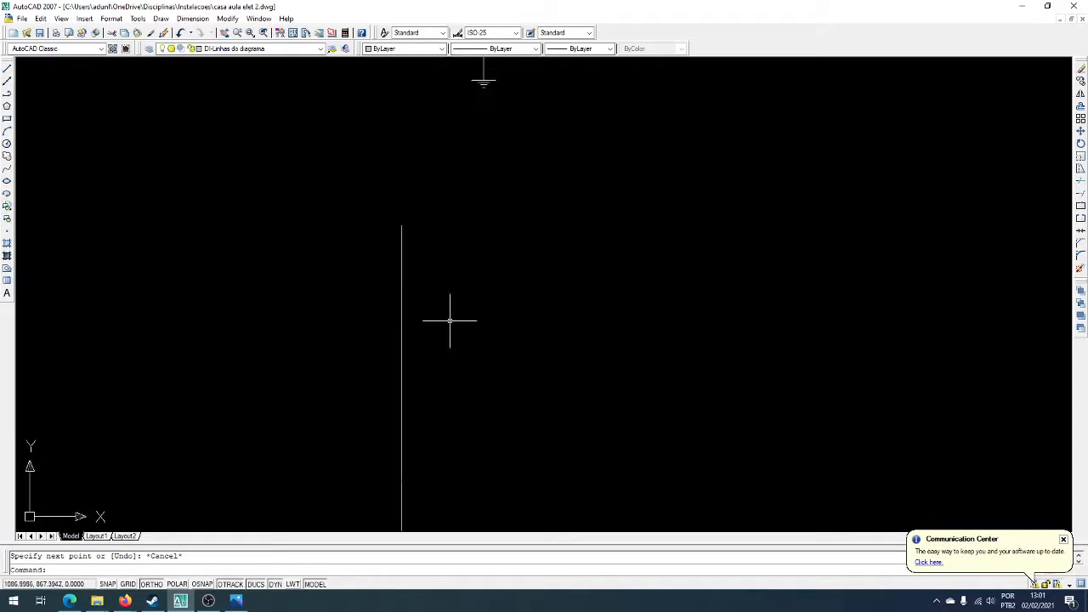
type("l")
key("Return")
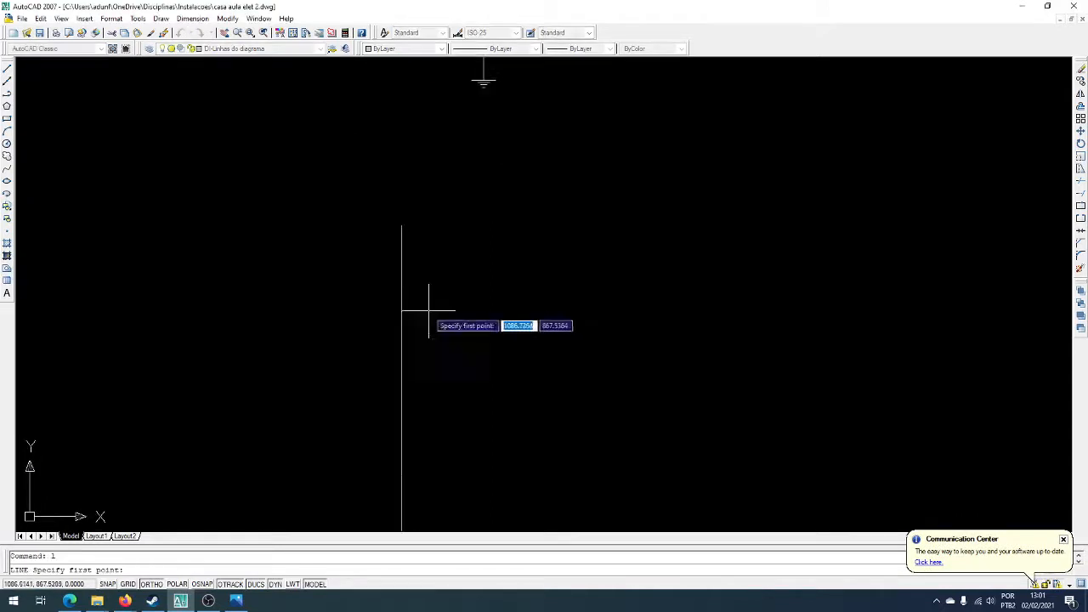
key("F3")
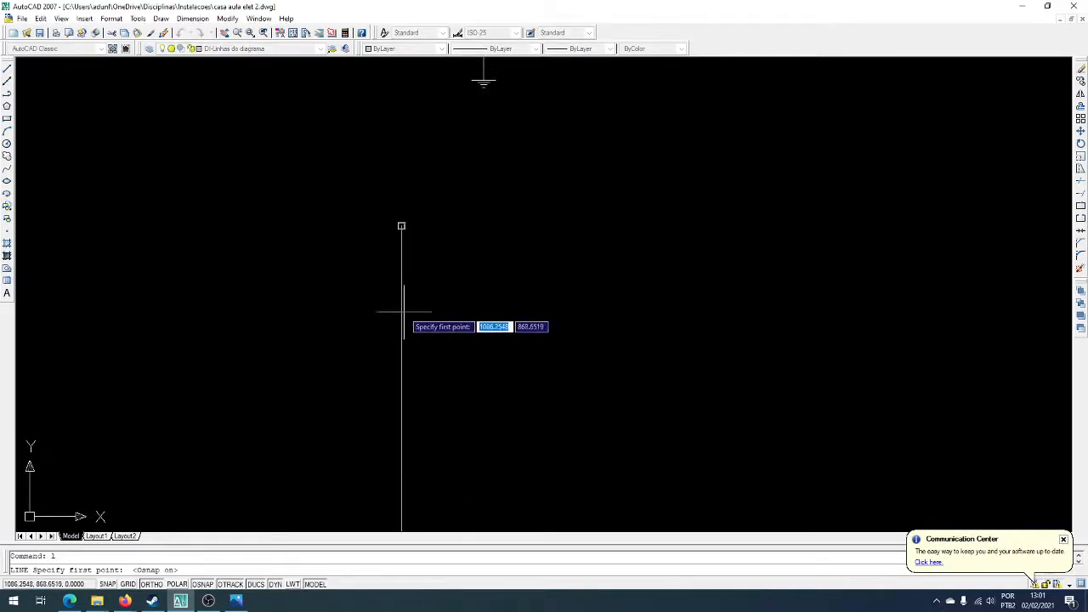
left_click(401, 227)
scroll(656, 259, "down", 5)
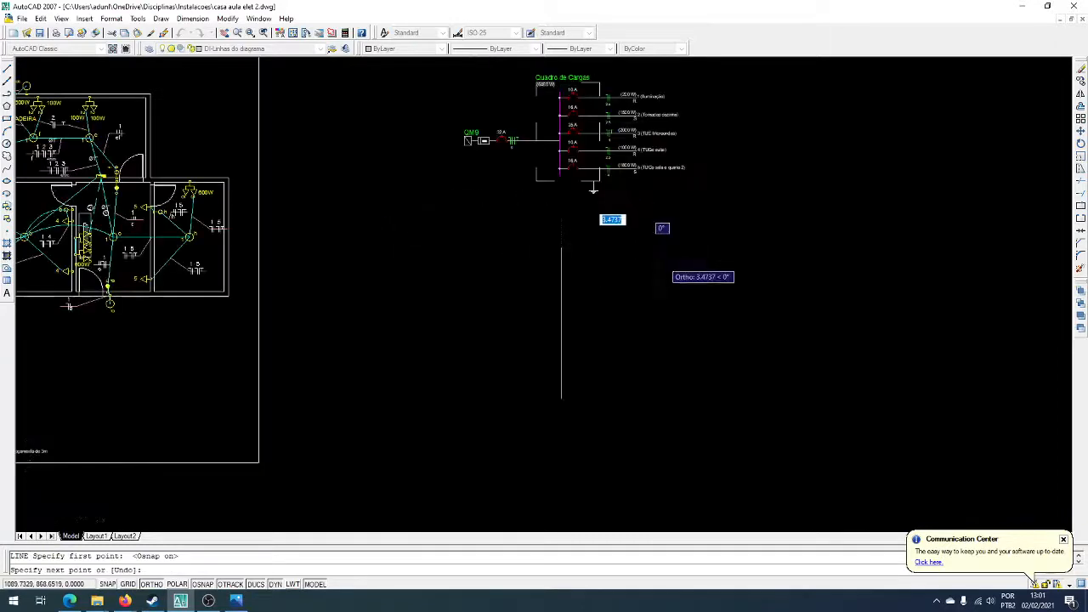
scroll(658, 259, "up", 2)
scroll(660, 260, "down", 3)
scroll(655, 232, "up", 2)
scroll(637, 238, "up", 4)
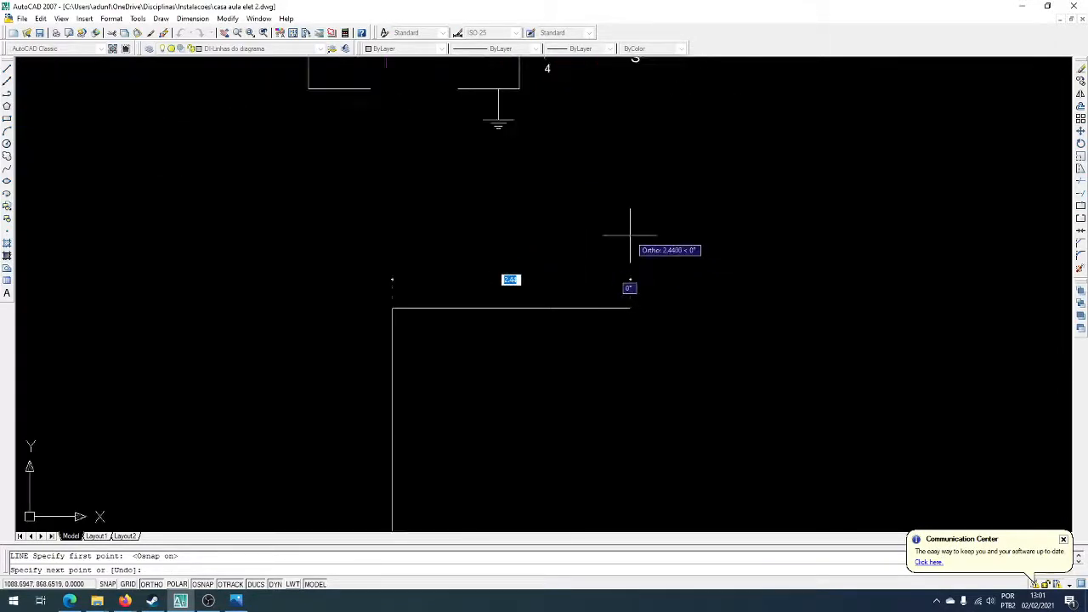
key("Escape")
- Move the horizontal line about 1.1 units straight down along the vertical line
left_click(367, 262)
left_click(746, 383)
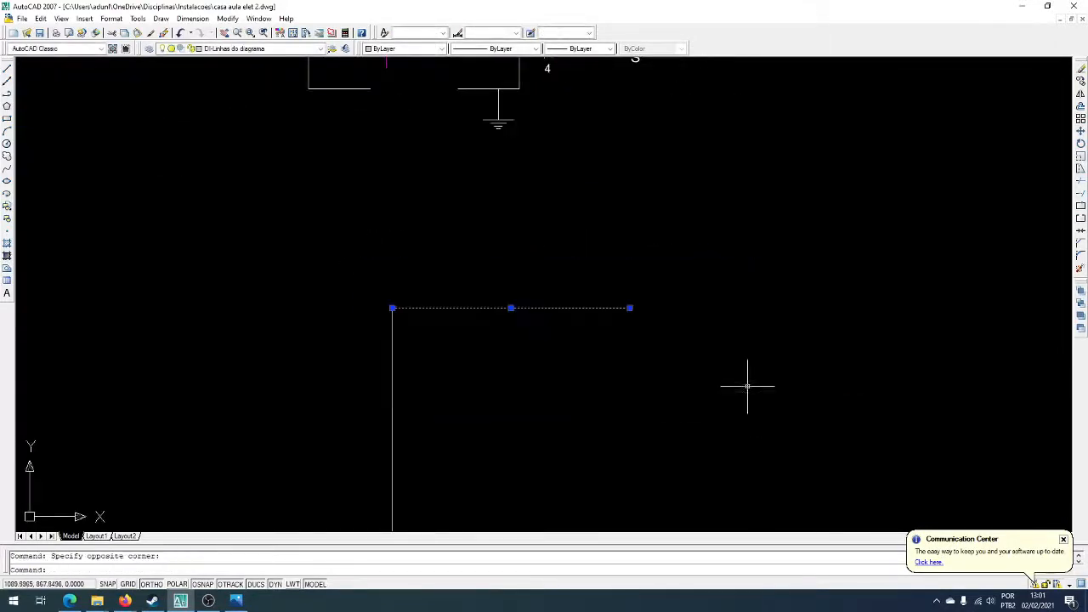
type("m")
key("Return")
left_click(746, 270)
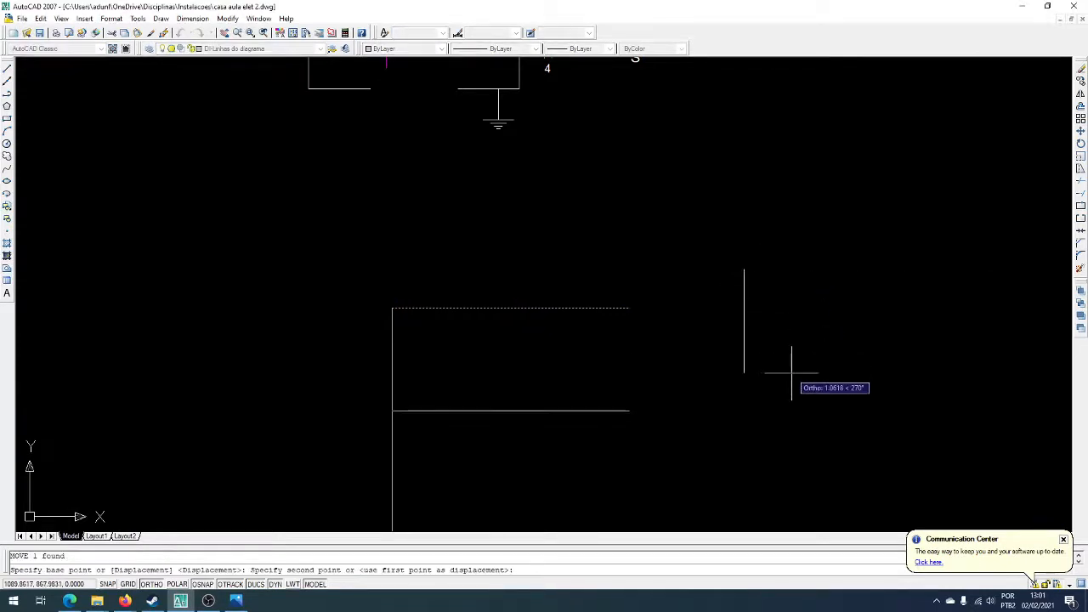
left_click(745, 379)
- Draw a circle of about 0.03 radius centred where the horizontal line meets the vertical line
scroll(444, 427, "up", 3)
scroll(438, 421, "up", 2)
scroll(425, 400, "down", 6)
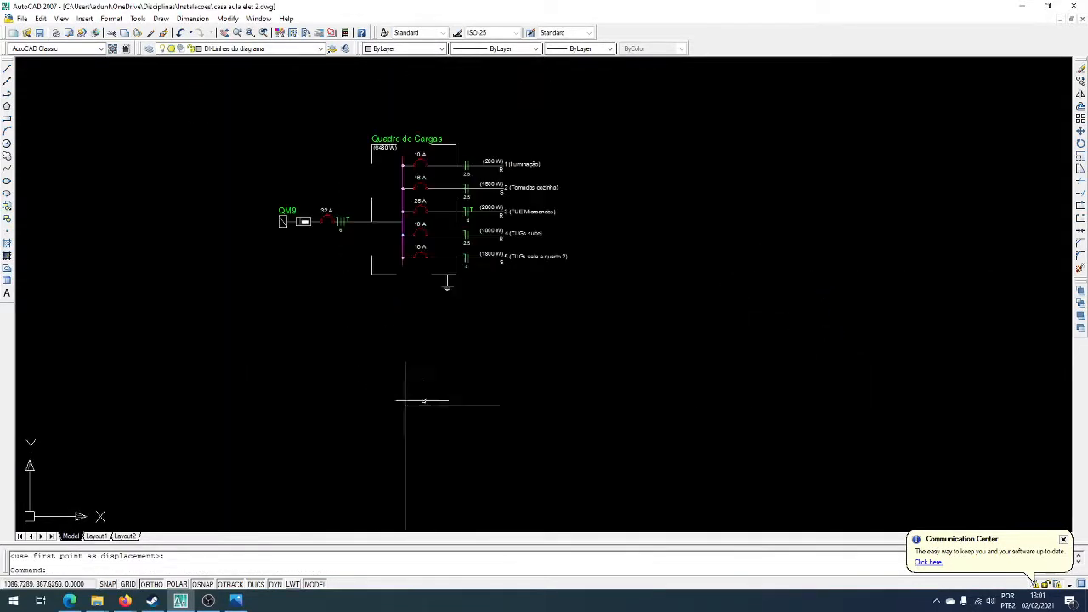
scroll(377, 250, "up", 6)
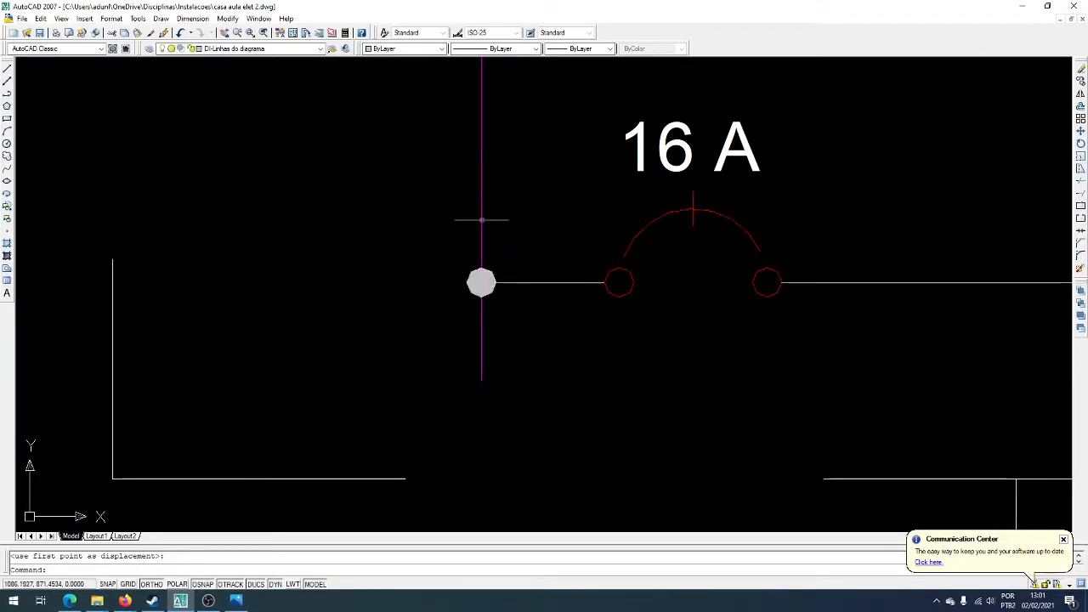
scroll(463, 180, "down", 5)
scroll(486, 468, "up", 6)
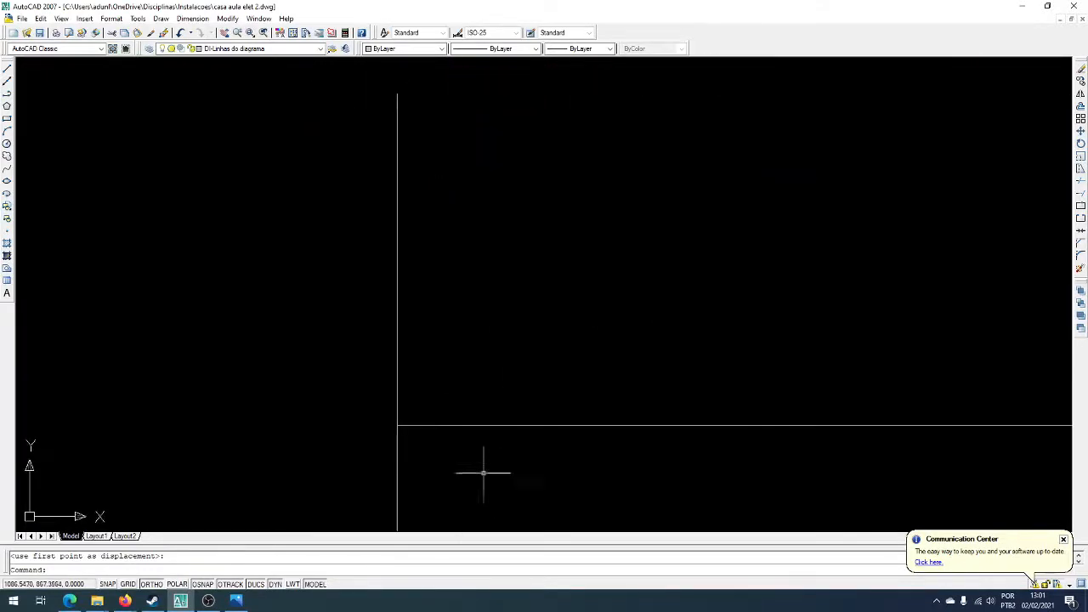
middle_click_drag(313, 392, 373, 364)
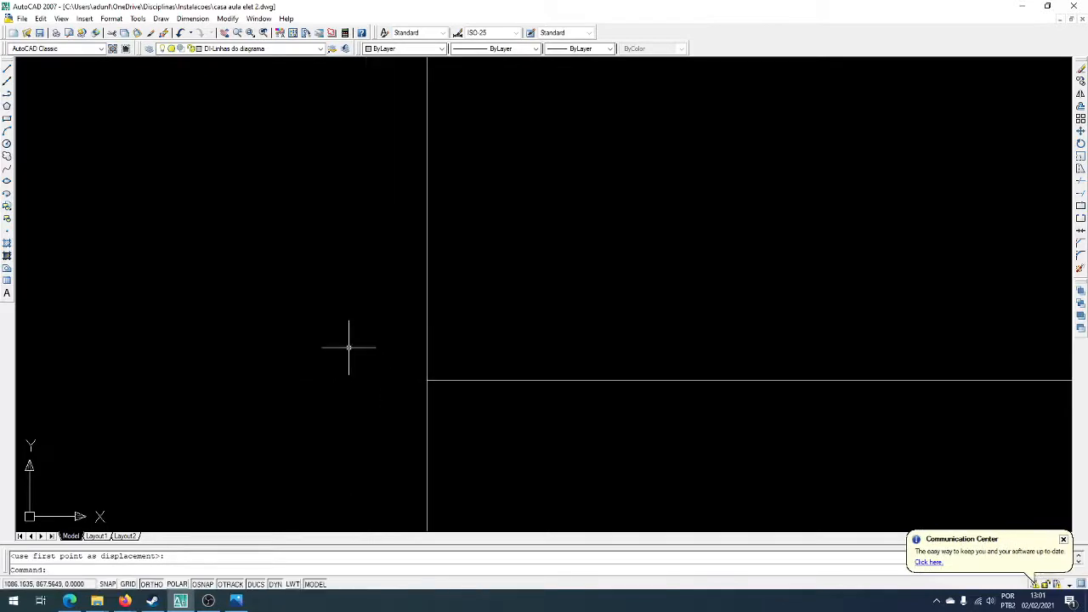
left_click(7, 143)
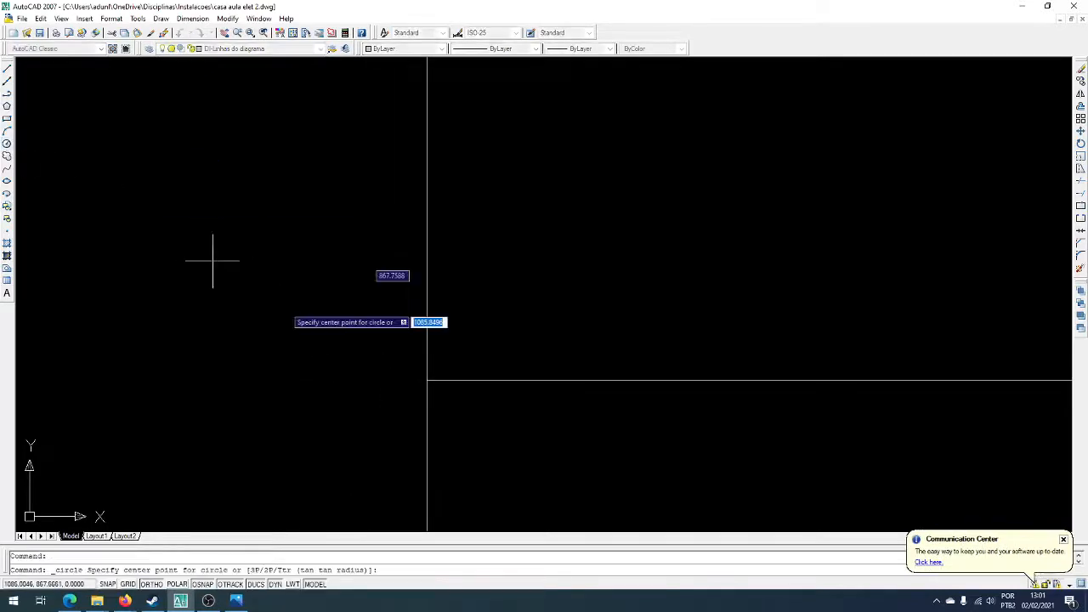
left_click(427, 381)
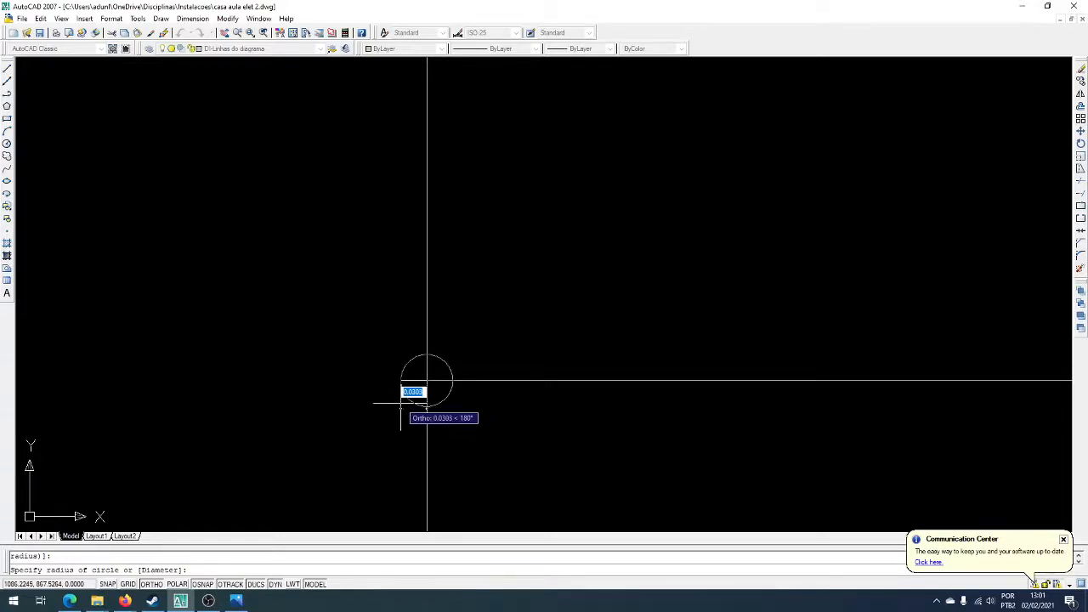
left_click(400, 404)
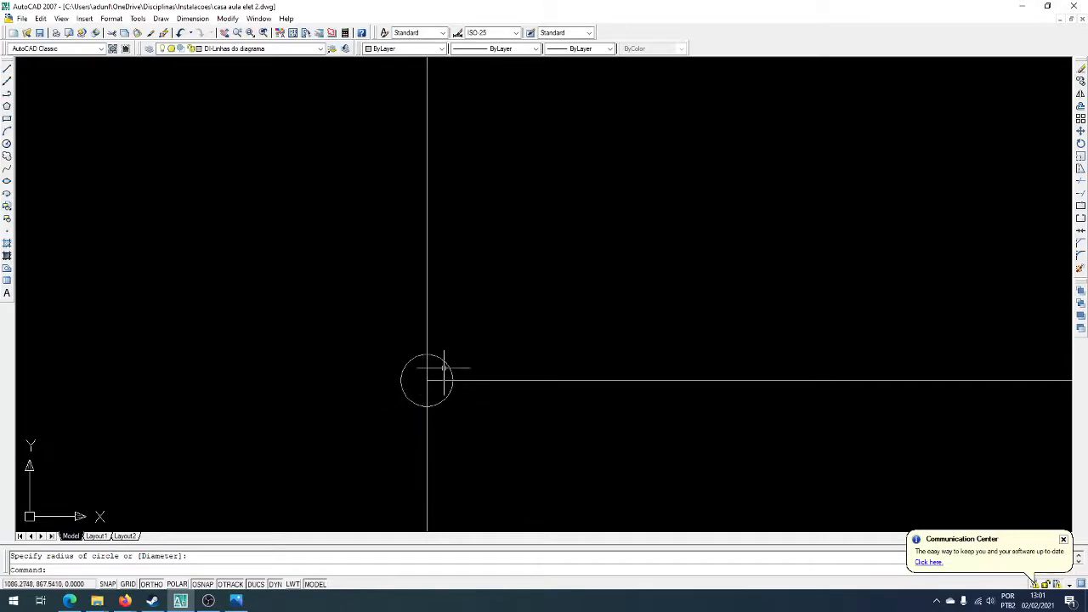
- Fill the whole junction circle with a SOLID hatch by picking points inside it
scroll(432, 433, "up", 3)
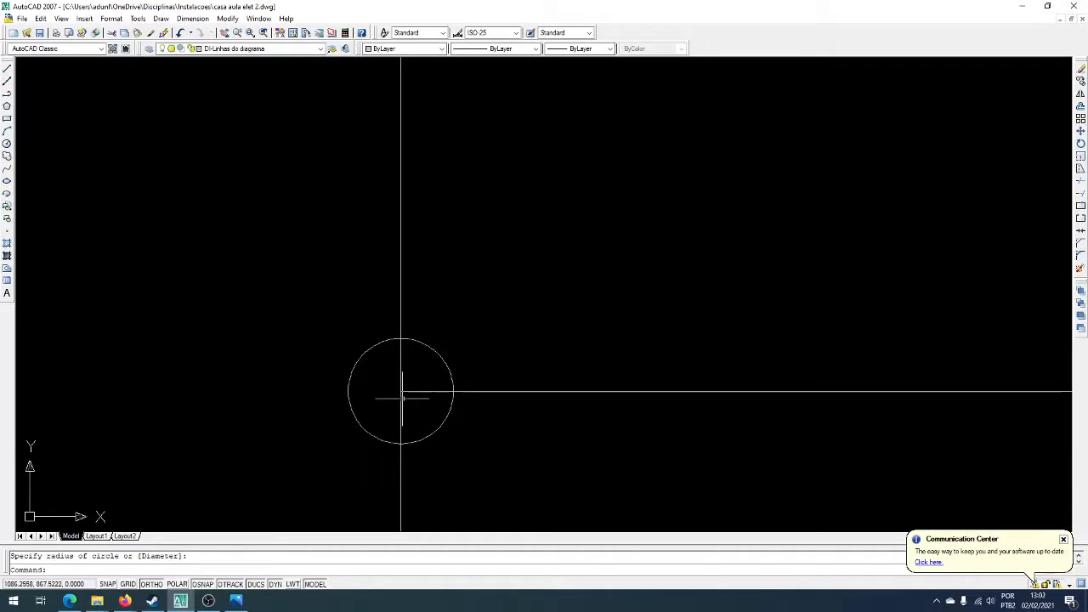
type("hatch")
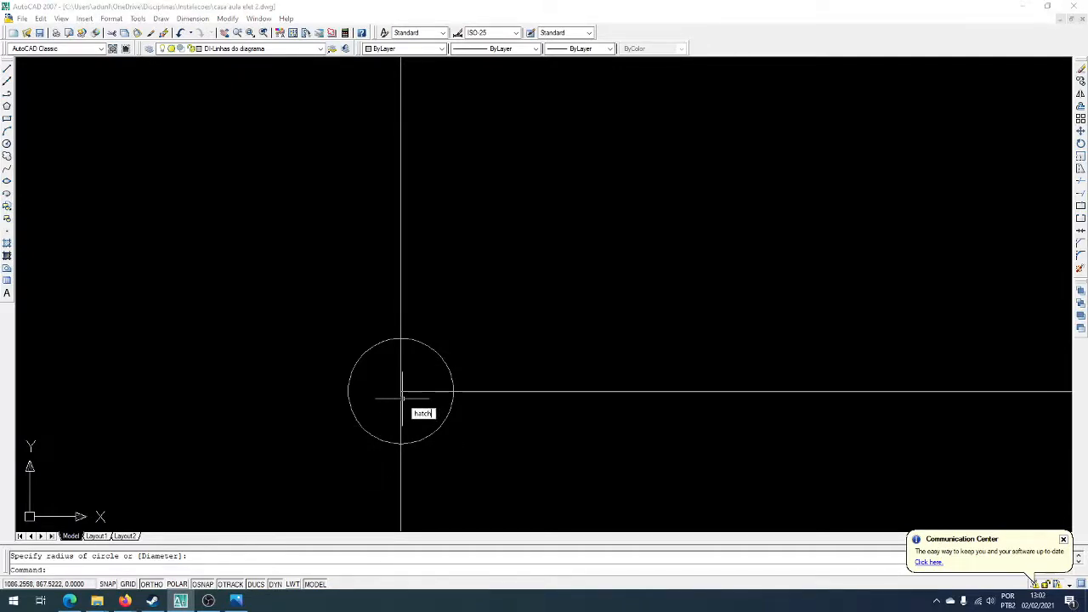
key("Return")
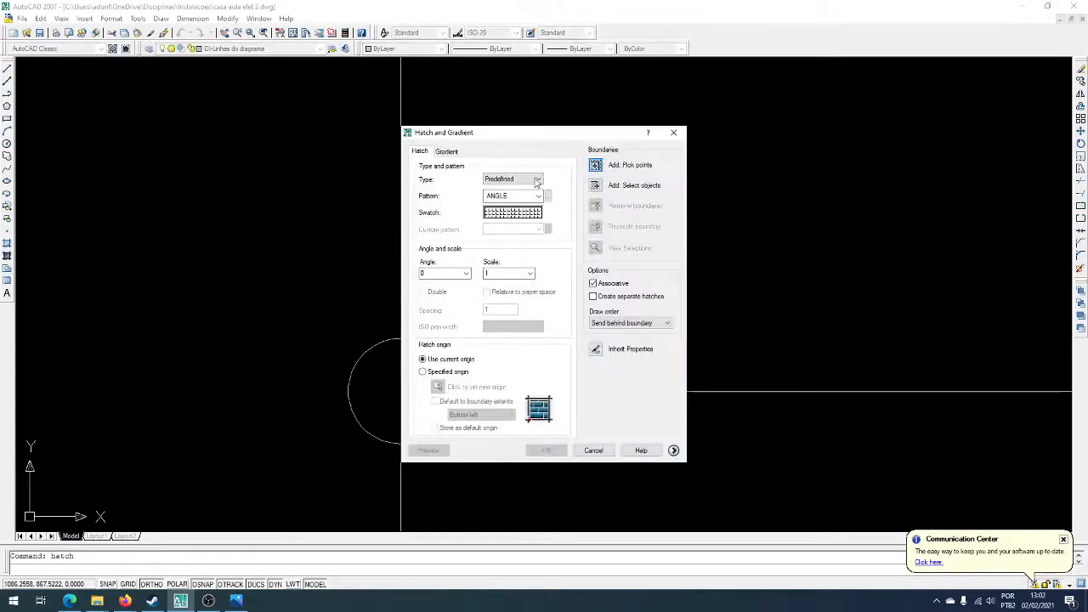
left_click(534, 212)
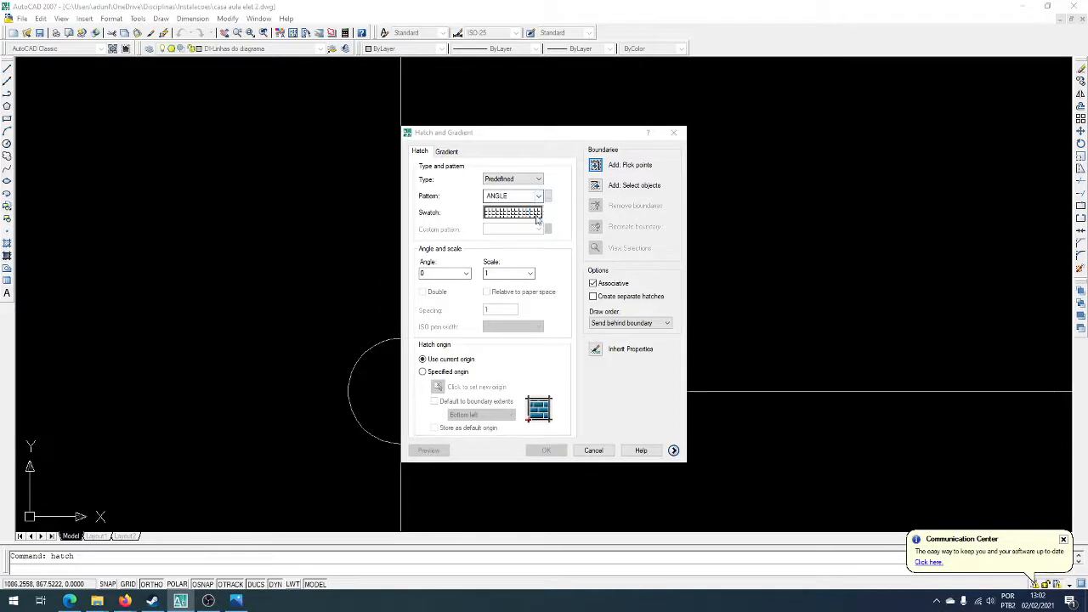
left_click(478, 223)
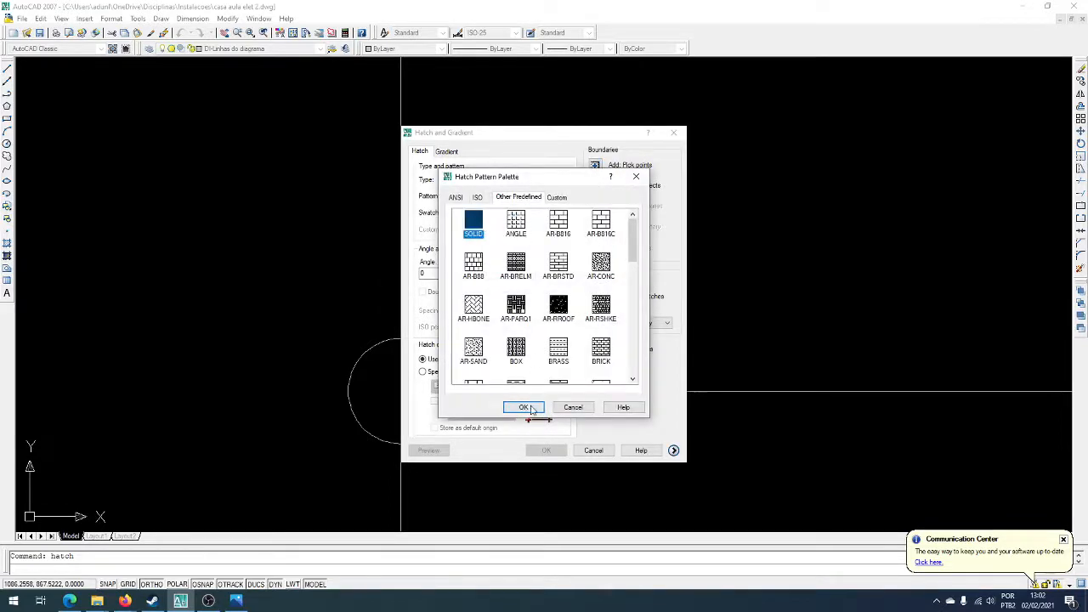
left_click(527, 407)
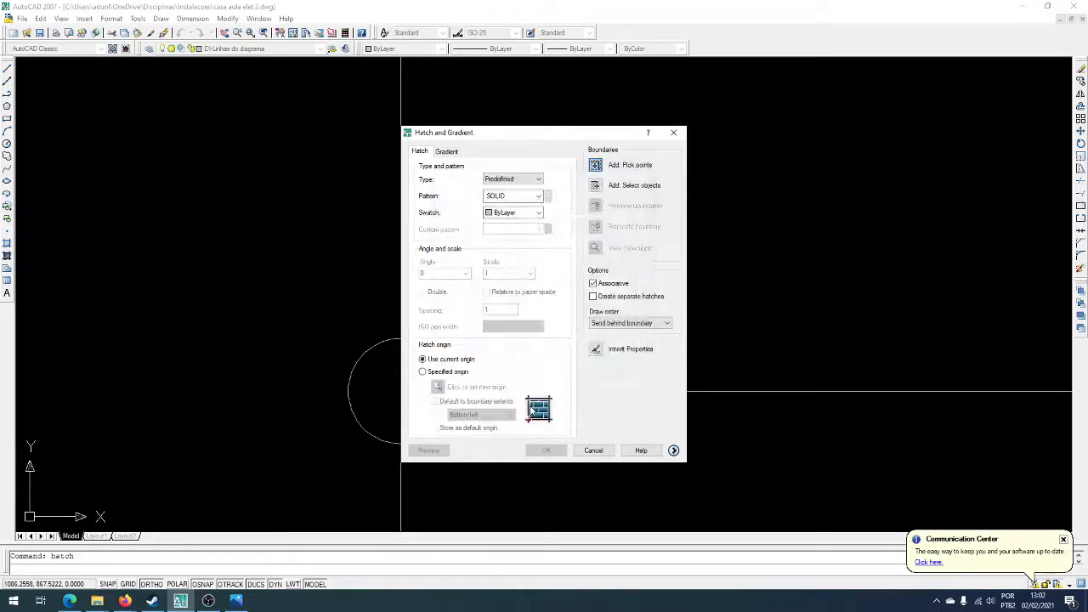
left_click(601, 168)
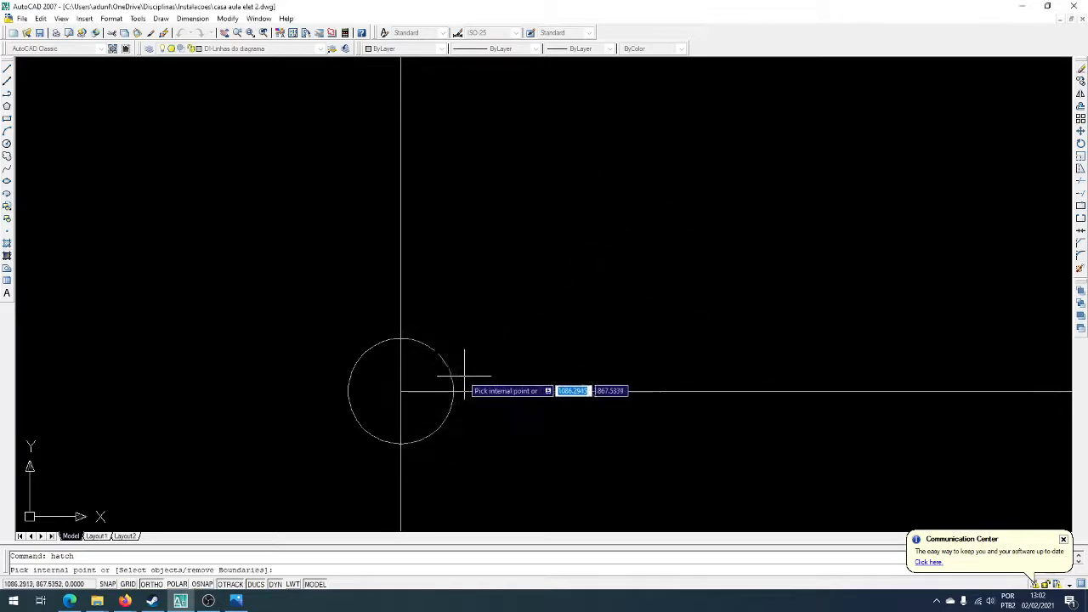
left_click(418, 379)
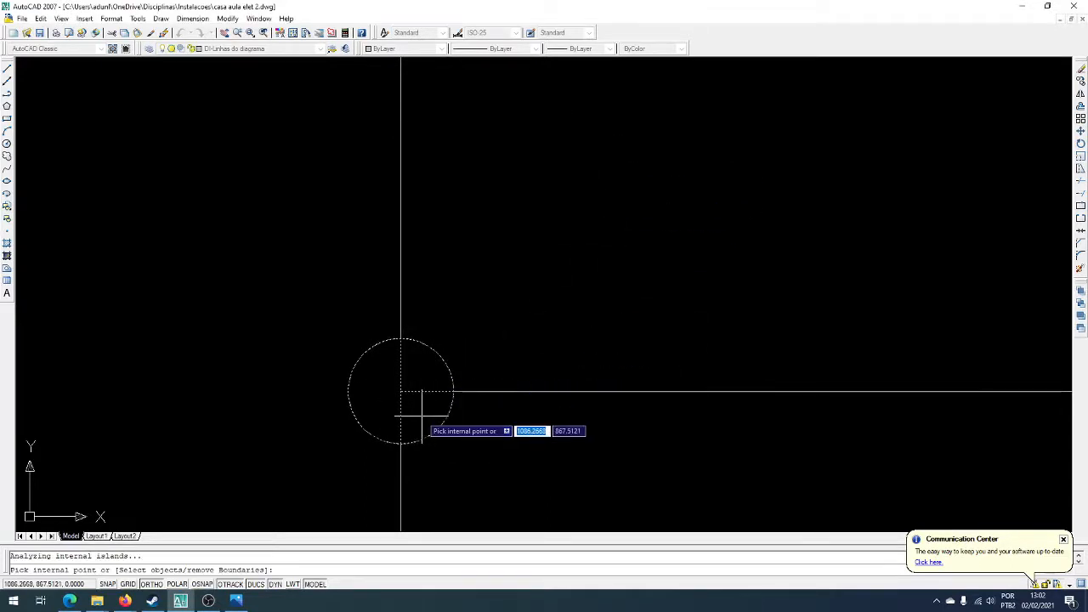
key("Return")
left_click(537, 453)
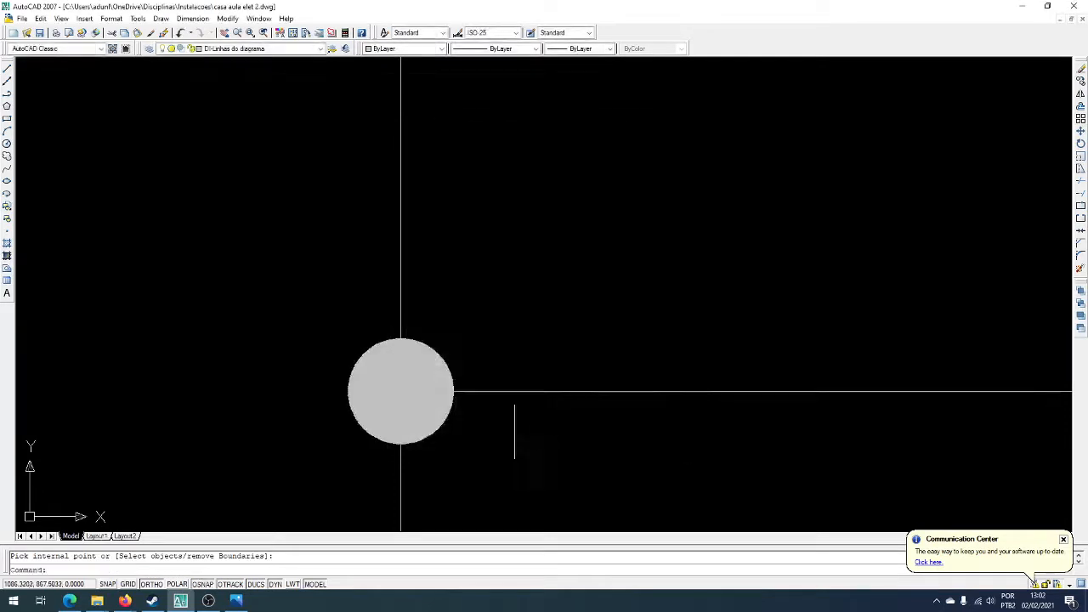
scroll(452, 407, "down", 10)
scroll(452, 407, "down", 4)
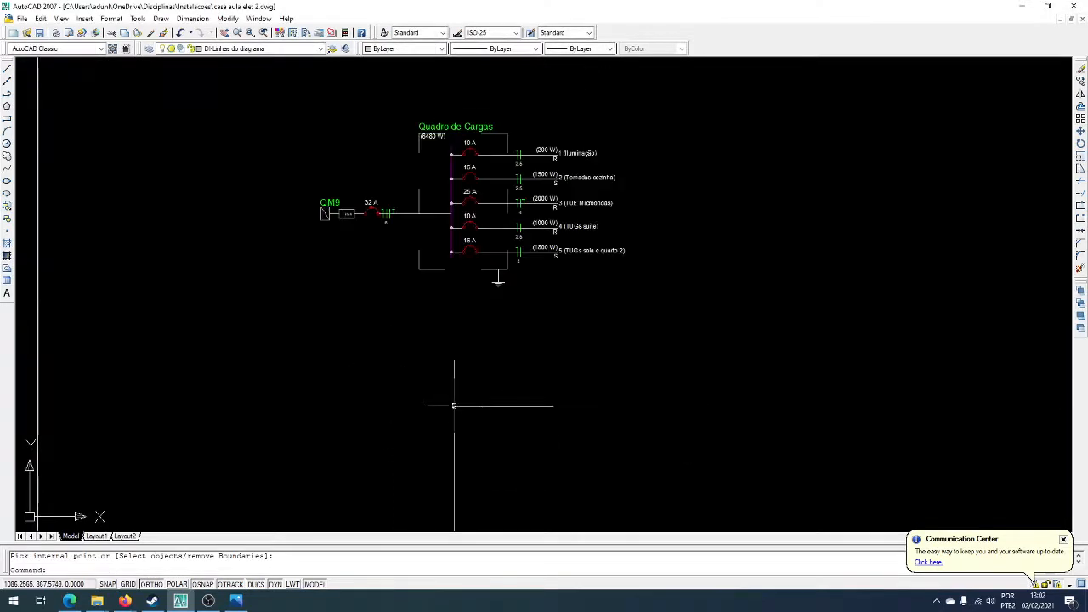
scroll(451, 410, "up", 6)
scroll(510, 422, "up", 8)
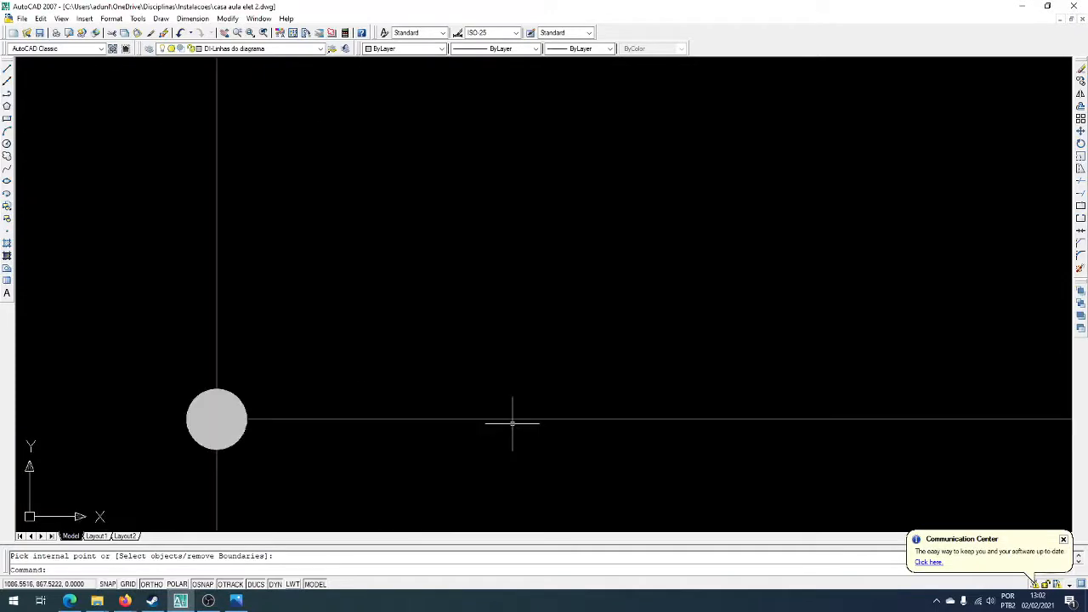
scroll(511, 423, "down", 4)
scroll(406, 405, "up", 5)
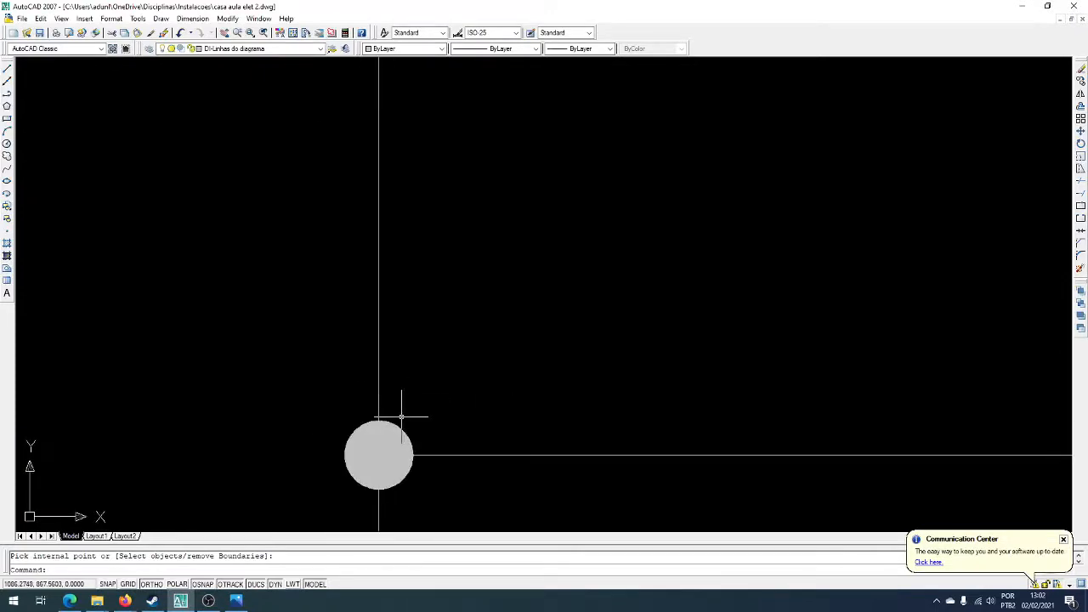
- Copy the outline circle of the junction node to two points along the horizontal branch, about 0.4 and 0.7 units right of the node
left_click(403, 427)
scroll(403, 430, "down", 2)
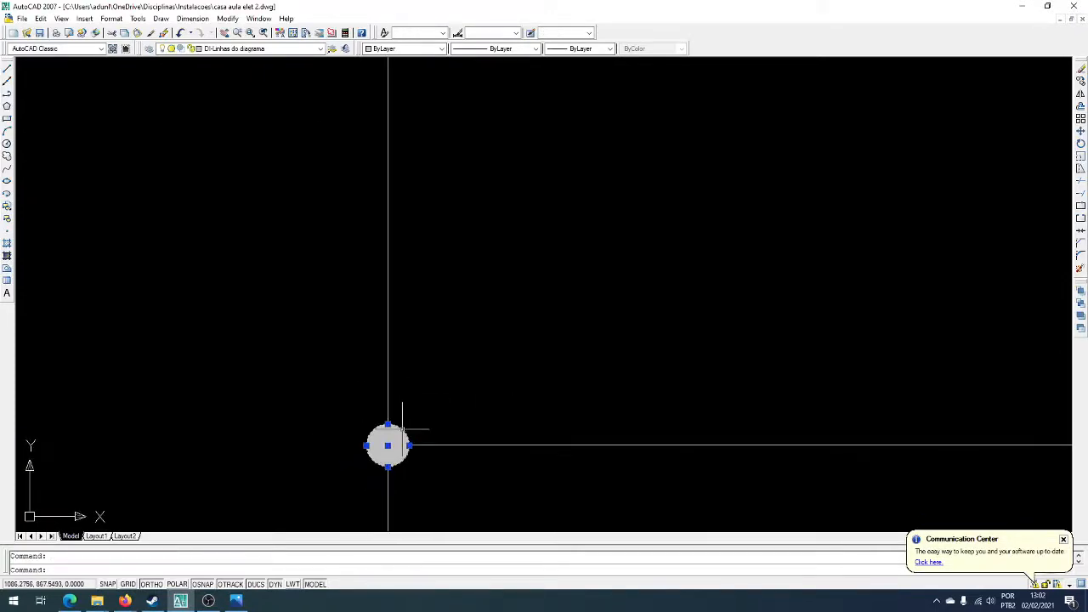
type("co")
key("Return")
left_click(427, 480)
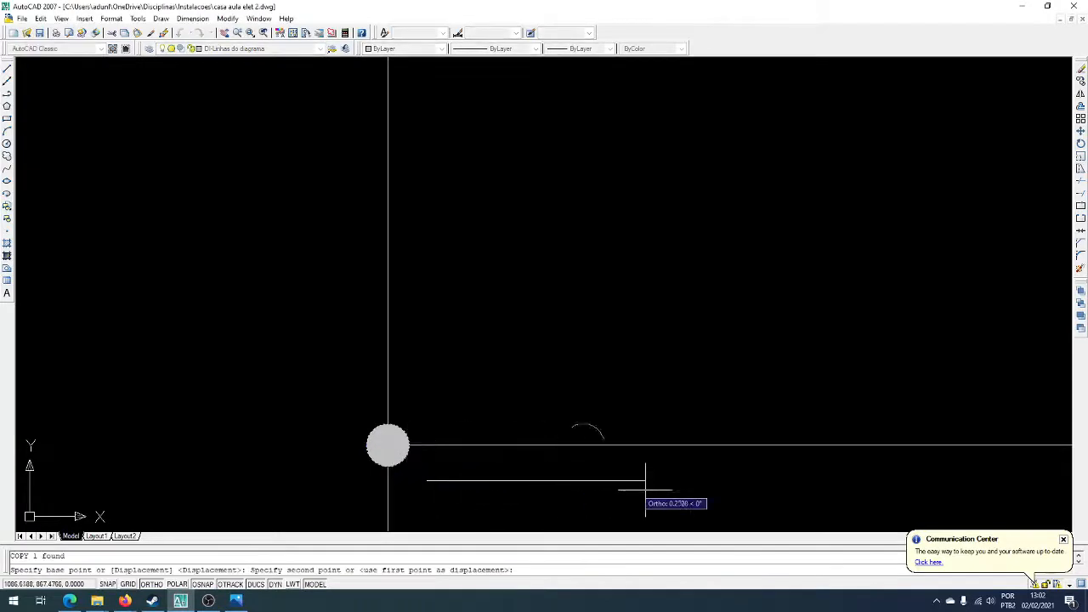
left_click(700, 491)
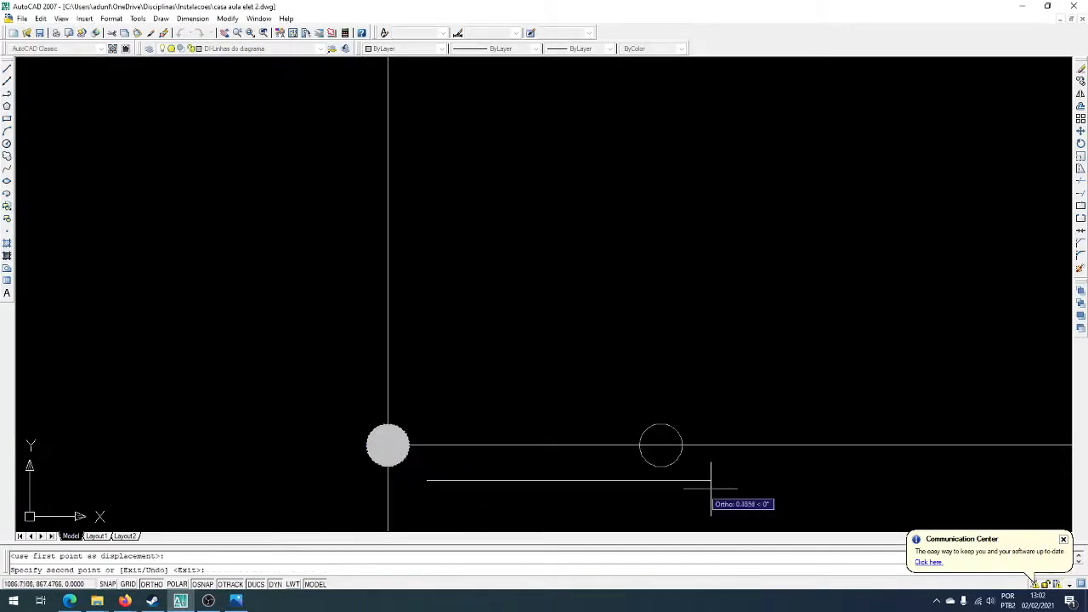
left_click(912, 486)
scroll(860, 488, "down", 2)
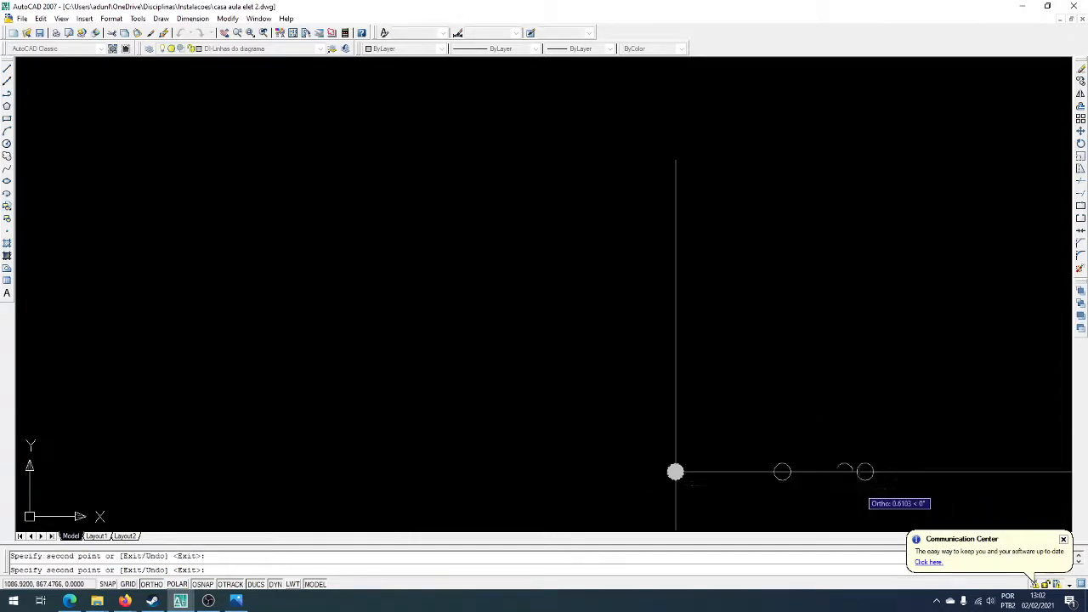
scroll(860, 487, "up", 2)
key("Escape")
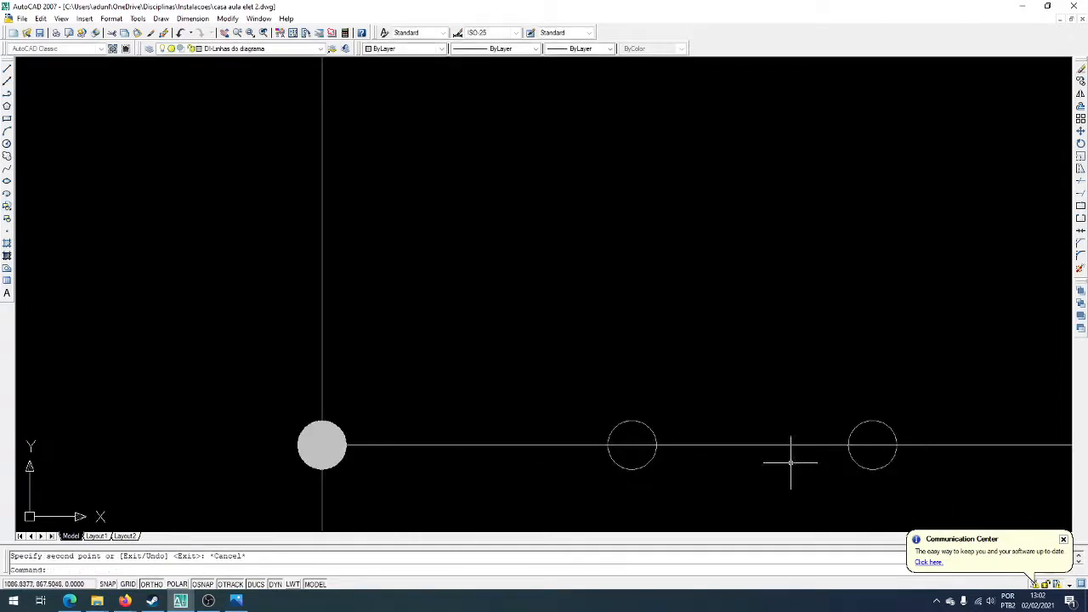
- Compare the two copied circles with the 16 A breaker symbol in the reference diagram
scroll(655, 421, "down", 4)
scroll(654, 238, "up", 8)
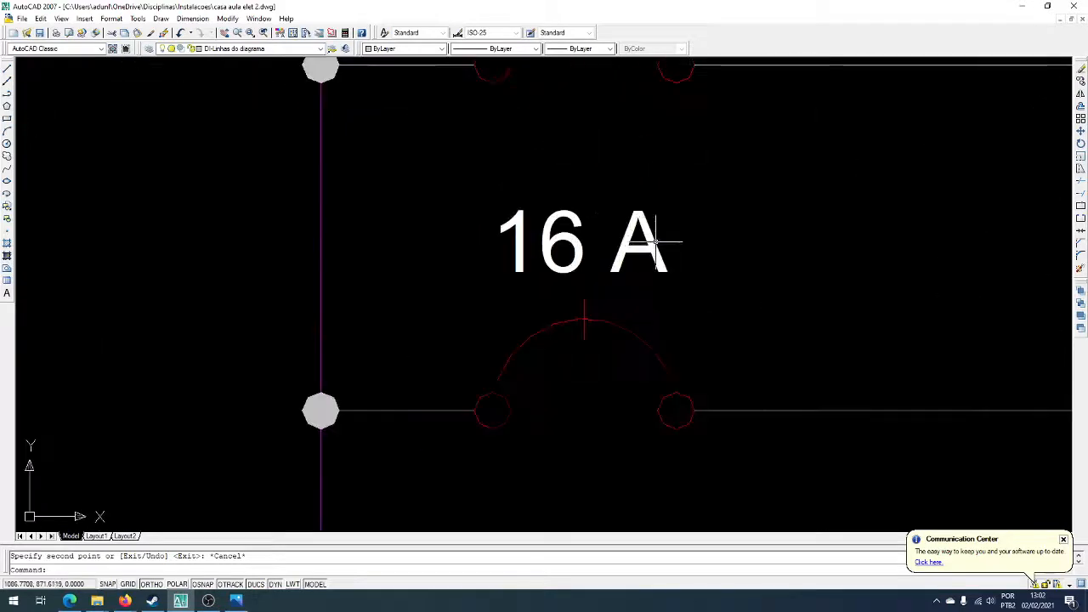
scroll(527, 246, "down", 7)
scroll(505, 323, "up", 8)
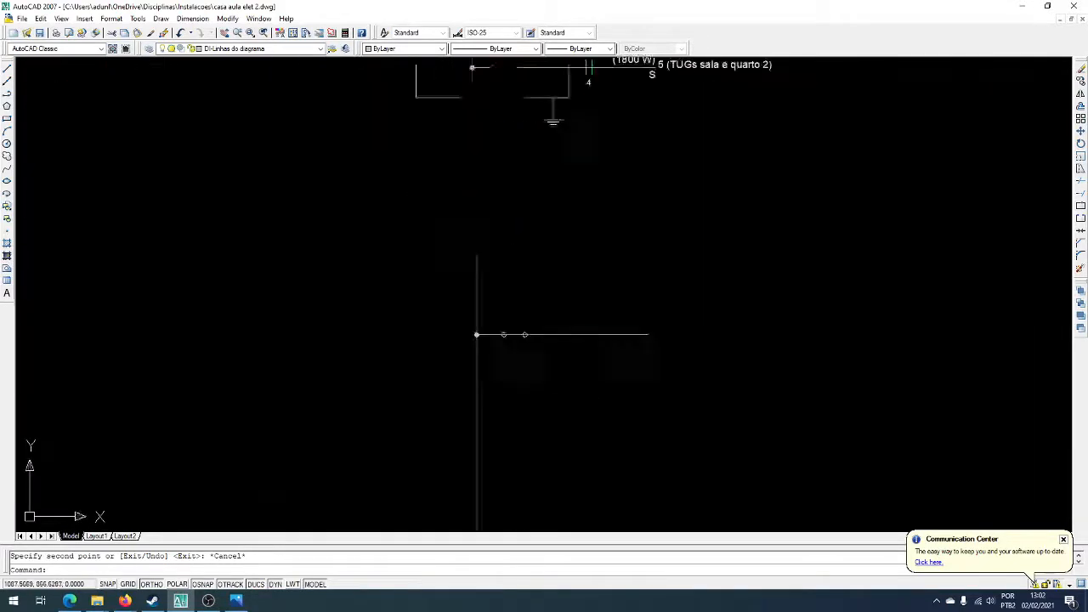
scroll(519, 462, "up", 3)
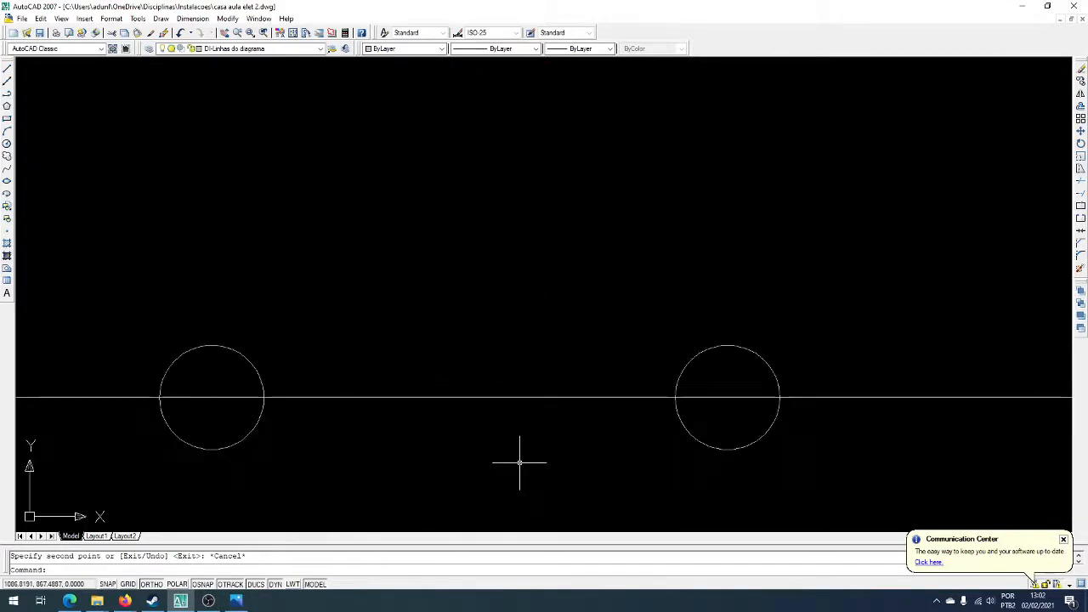
scroll(520, 462, "down", 6)
scroll(510, 445, "up", 3)
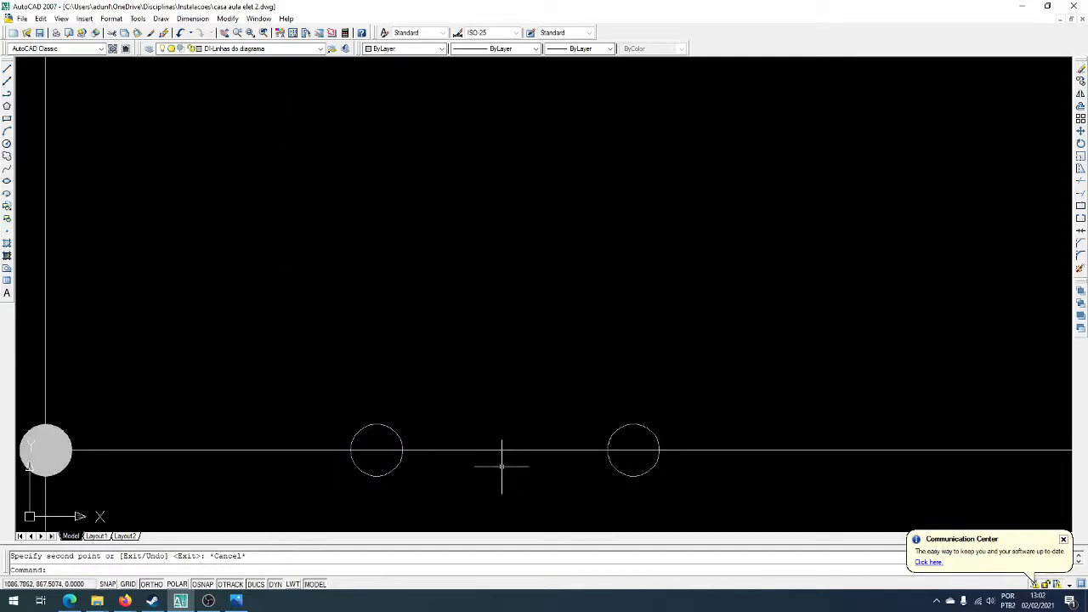
- Trim away the branch line segment between the two copied circles
type("tr")
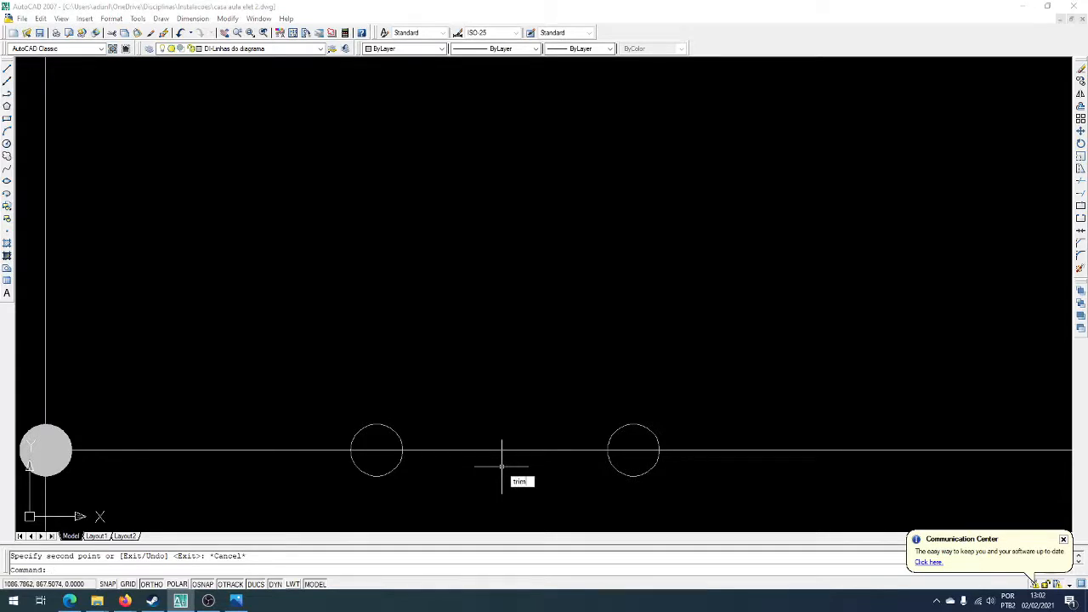
type("im")
key("Return")
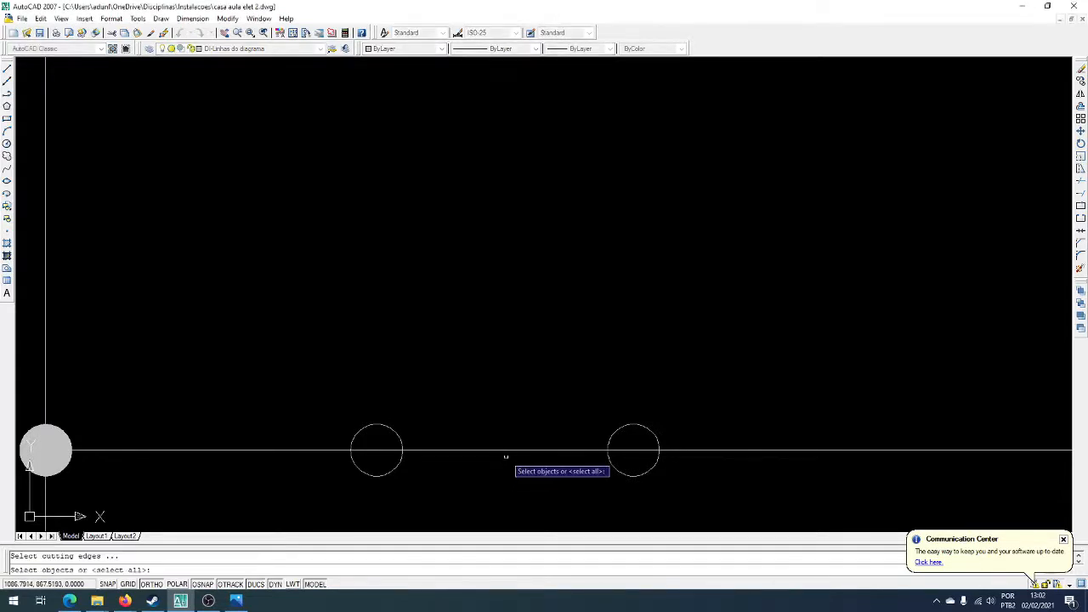
left_click(507, 451)
key("Return")
left_click(509, 450)
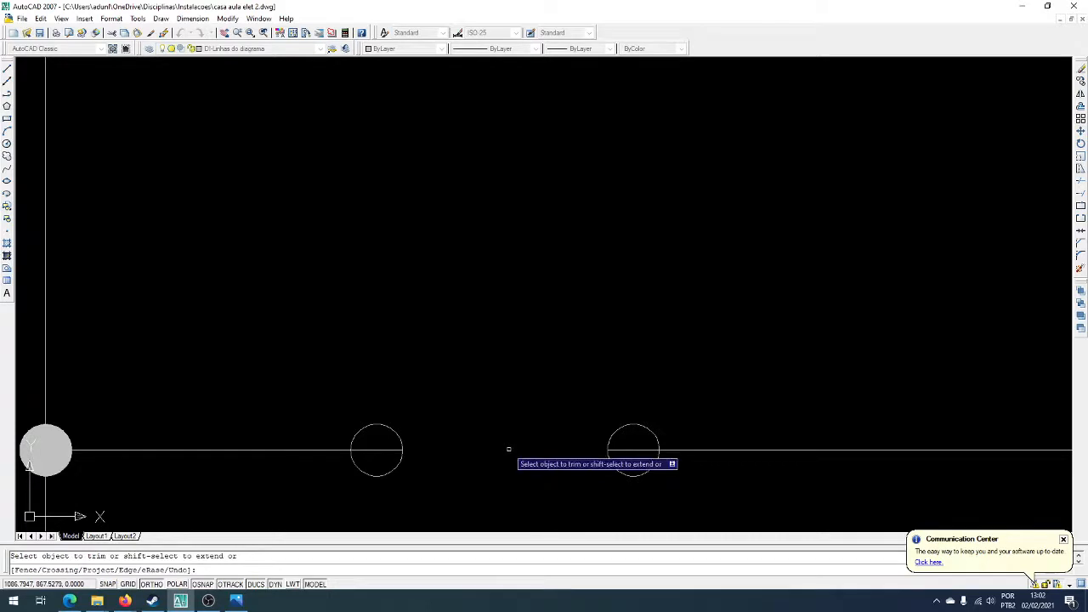
scroll(391, 451, "up", 3)
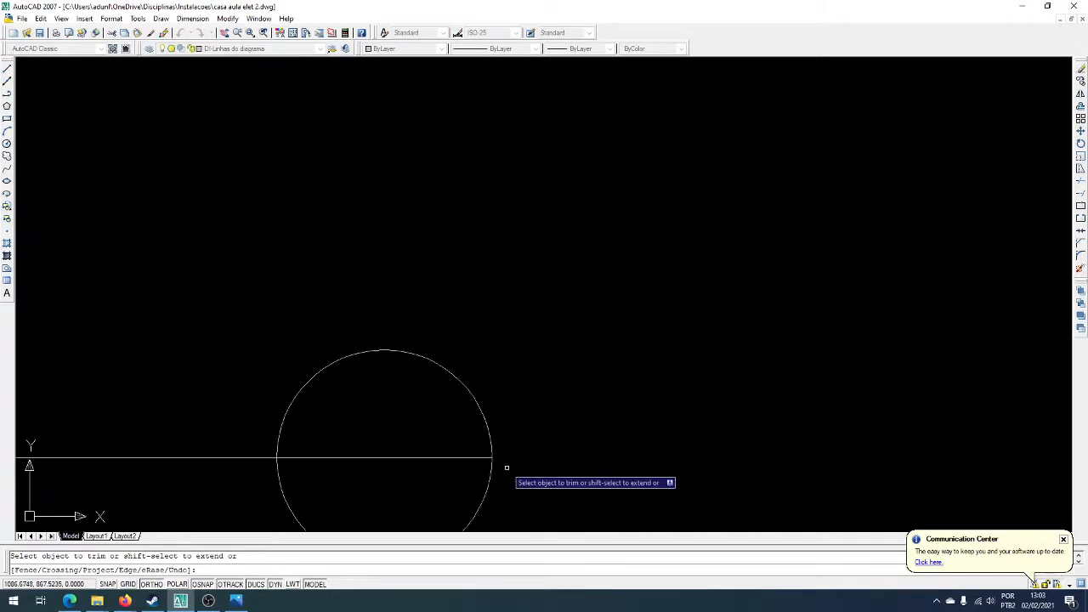
key("Escape")
- Stretch the open end of the left branch segment back to the centre of the left breaker circle
left_click(449, 457)
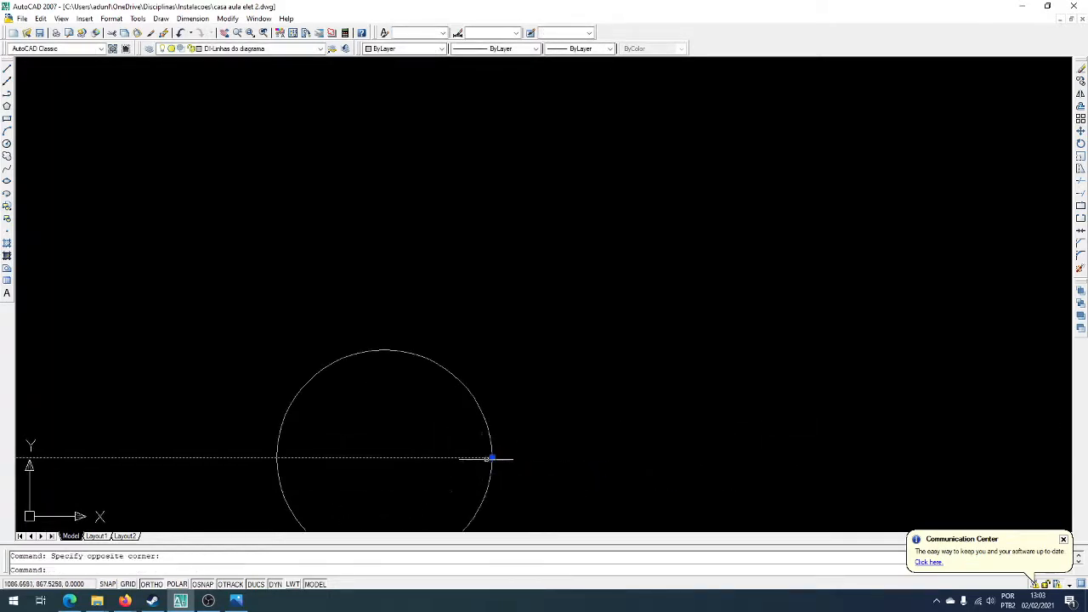
left_click(492, 458)
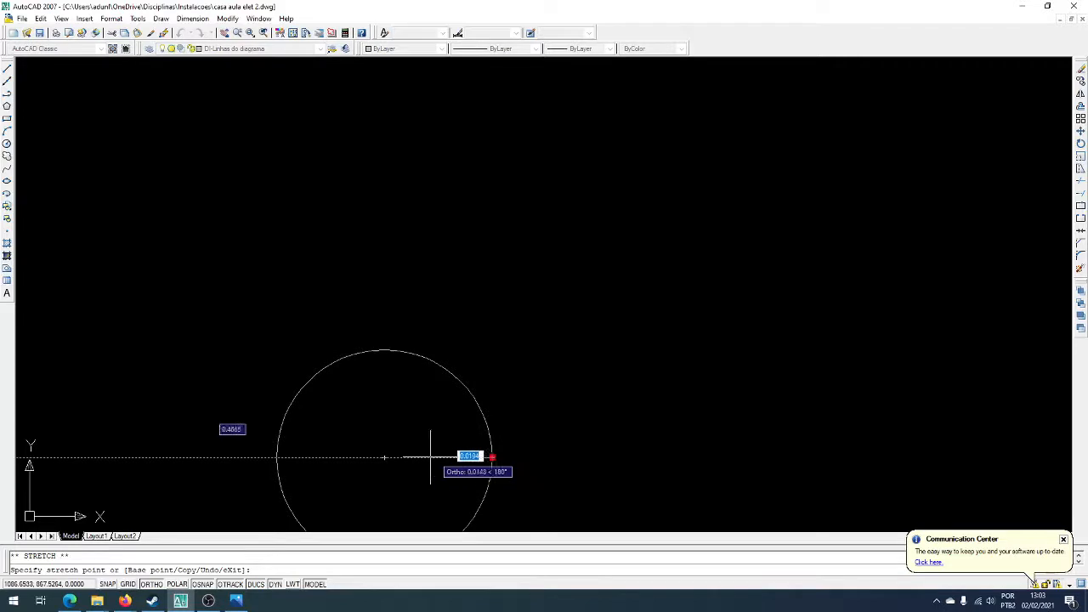
left_click(384, 458)
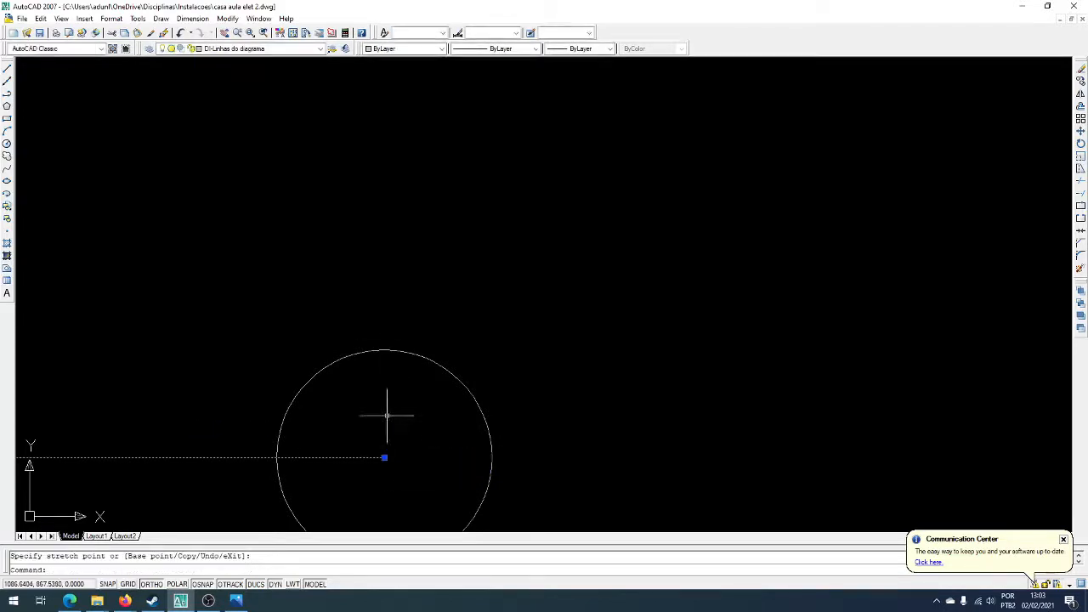
- Stretch the open end of the right branch segment to the centre of the right breaker circle
scroll(150, 428, "down", 5)
scroll(519, 430, "up", 4)
left_click(519, 429)
left_click(475, 442)
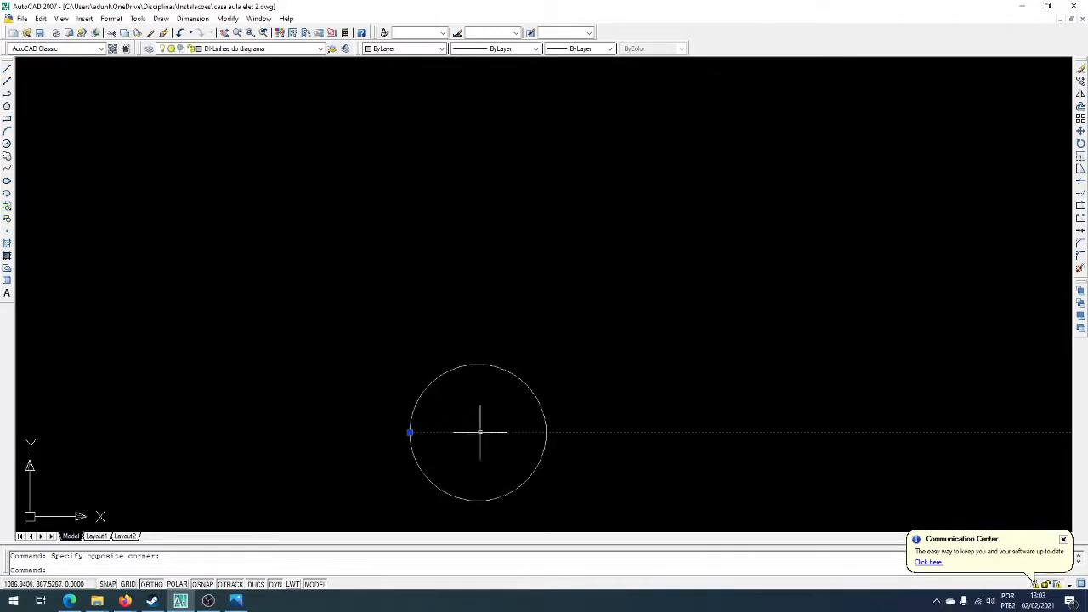
left_click(410, 432)
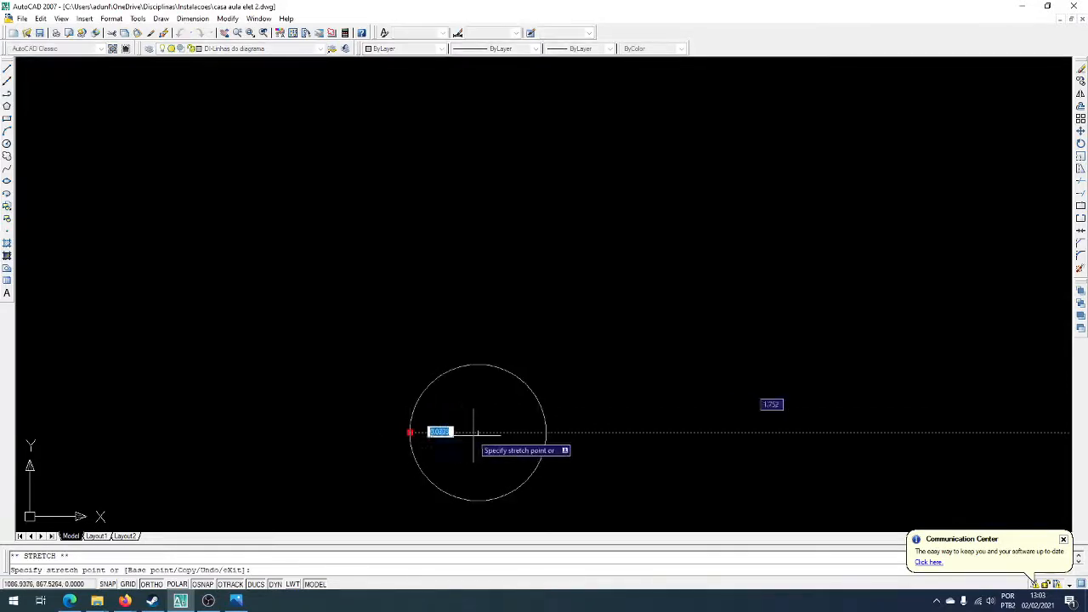
scroll(571, 425, "down", 4)
scroll(571, 425, "down", 2)
key("Escape")
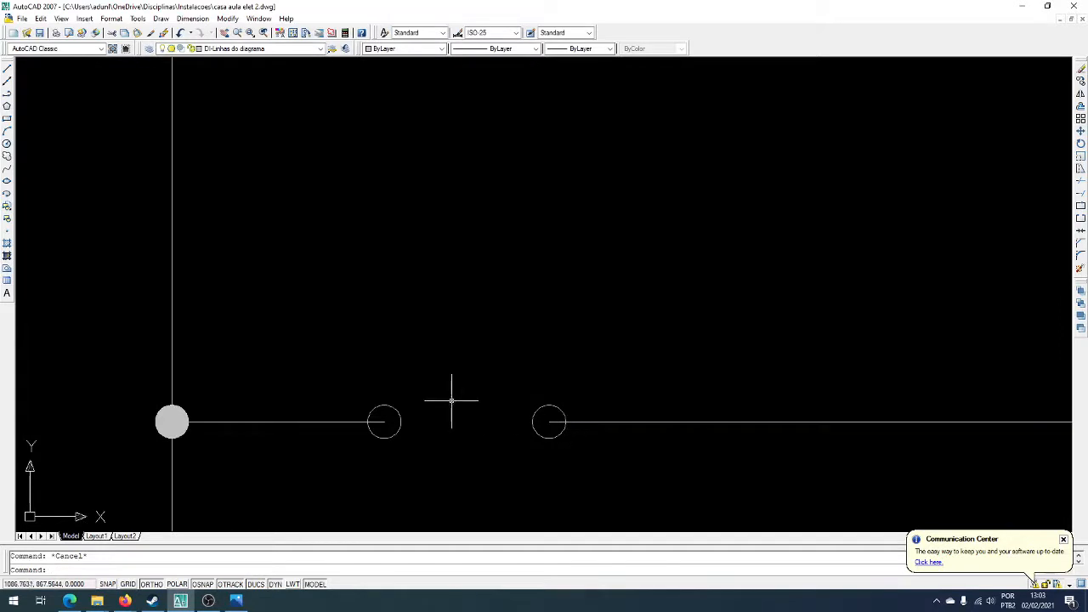
- Examine the arc of the 16 A breaker symbol in the reference diagram, including its end and centre points
scroll(452, 406, "down", 6)
scroll(480, 160, "down", 3)
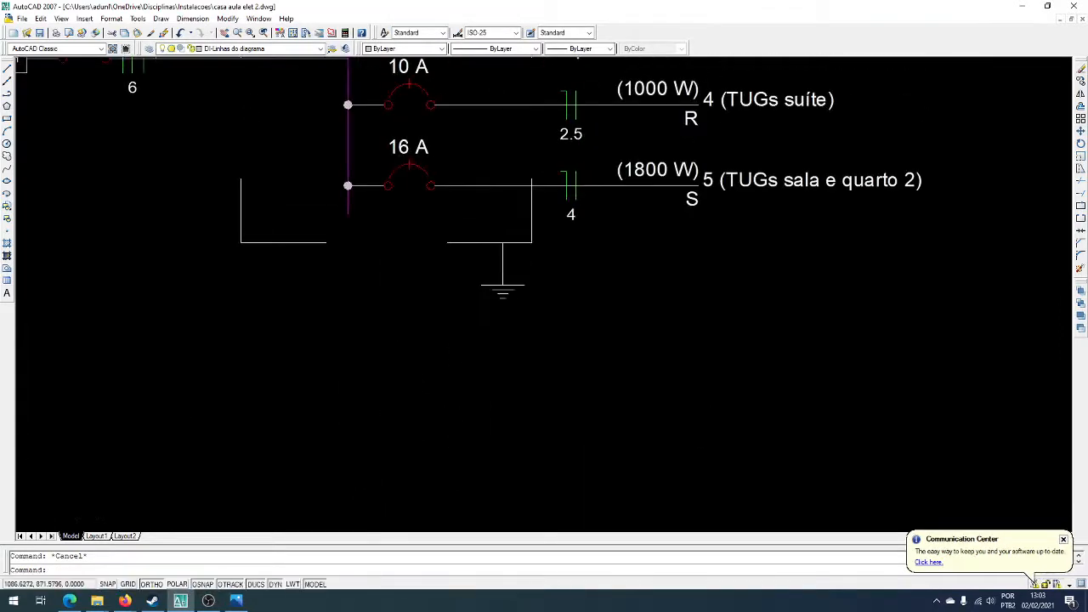
scroll(400, 175, "up", 8)
left_click(396, 219)
left_click(354, 194)
scroll(413, 219, "down", 6)
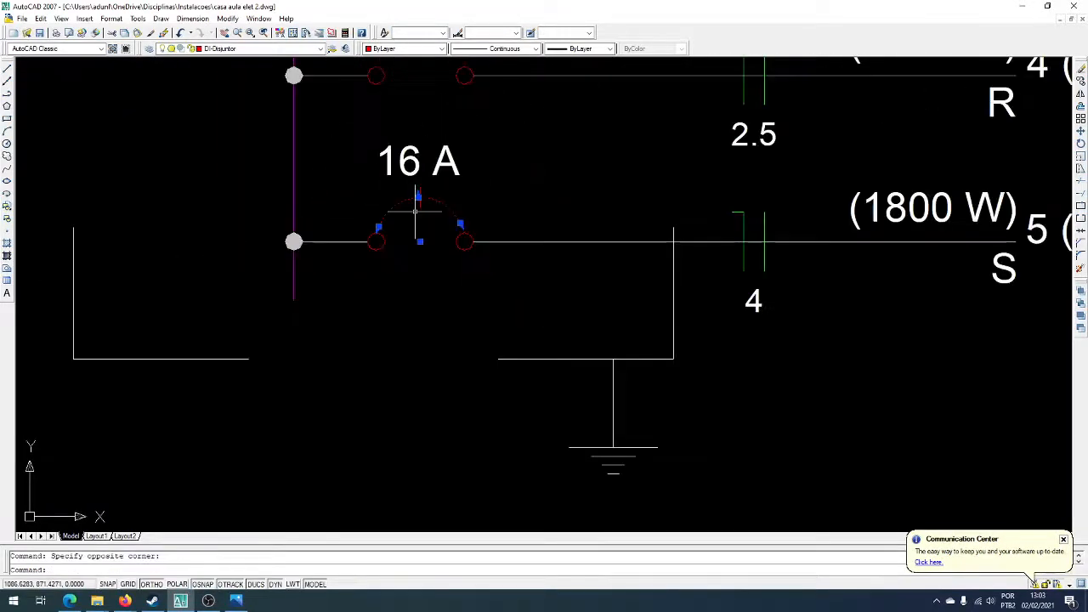
scroll(425, 247, "up", 4)
scroll(425, 247, "down", 5)
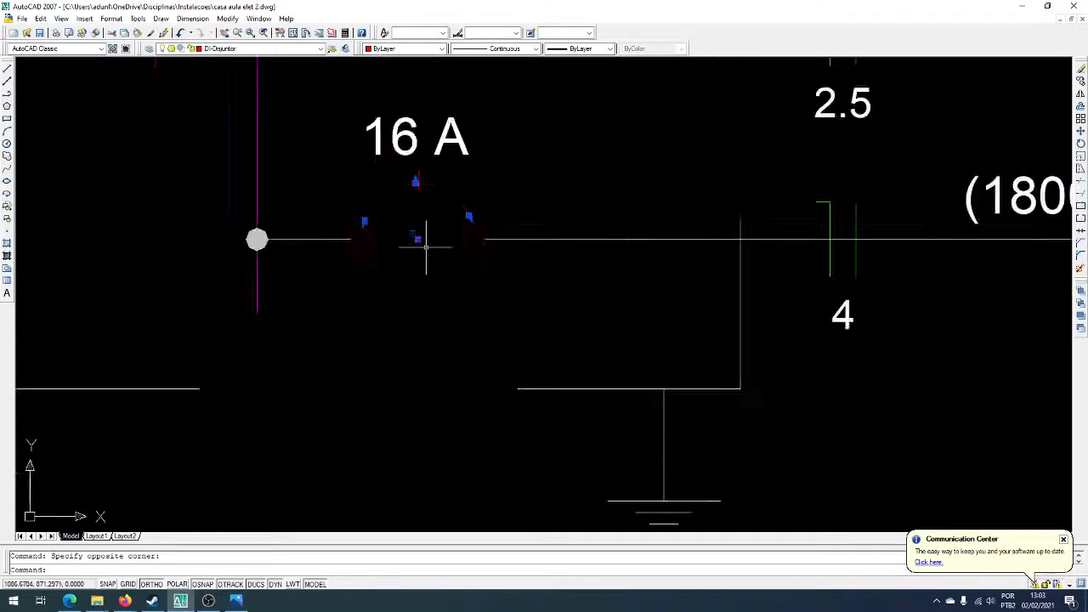
middle_click_drag(446, 348, 461, 131)
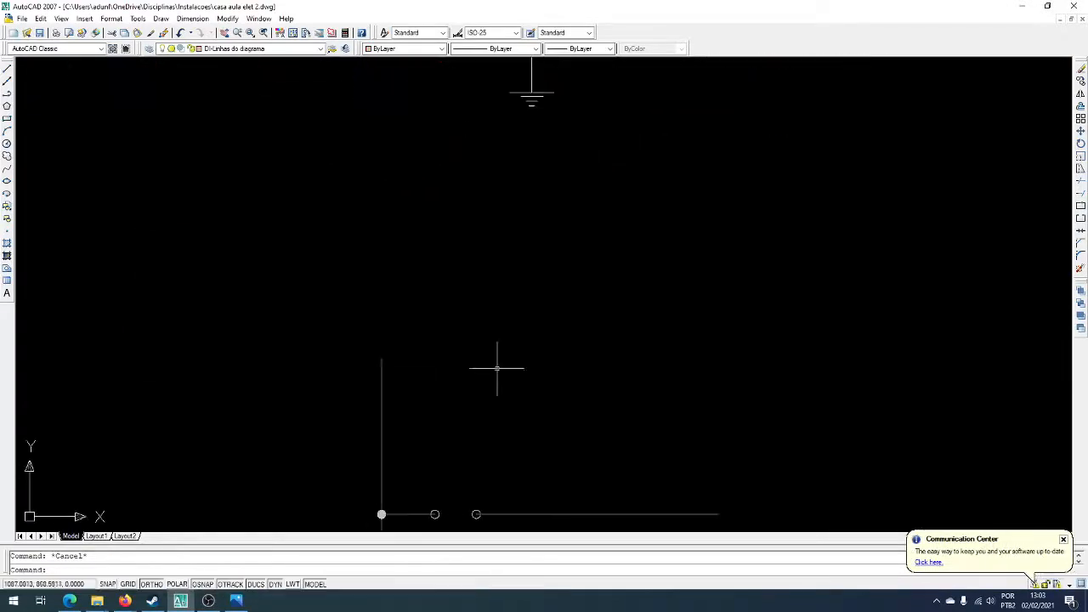
scroll(498, 369, "up", 5)
scroll(455, 414, "up", 2)
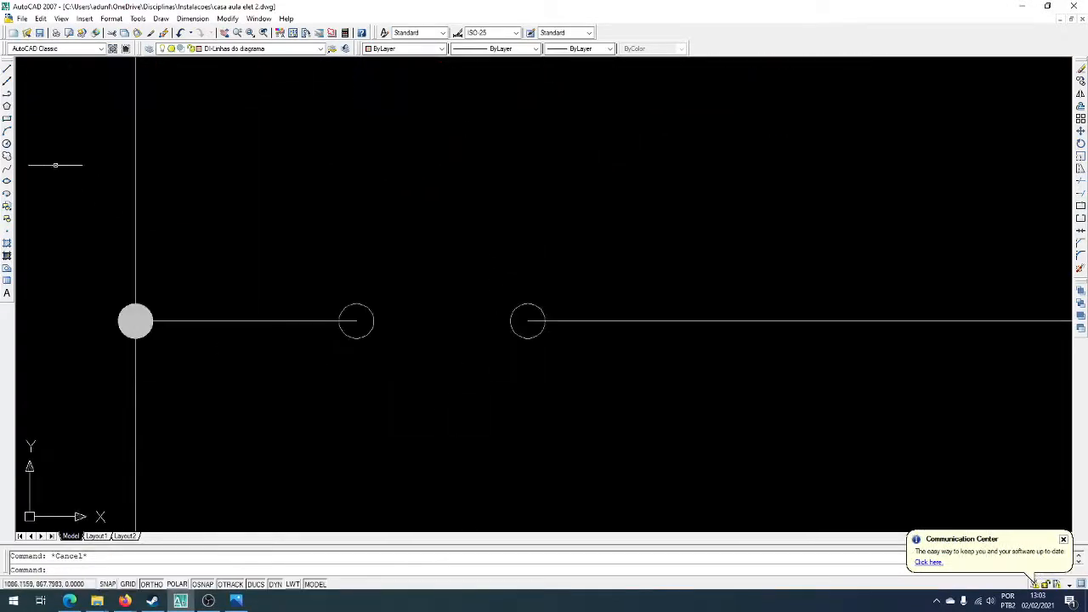
- Draw a circle of about 0.14 radius centred midway between the two breaker circles
left_click(7, 144)
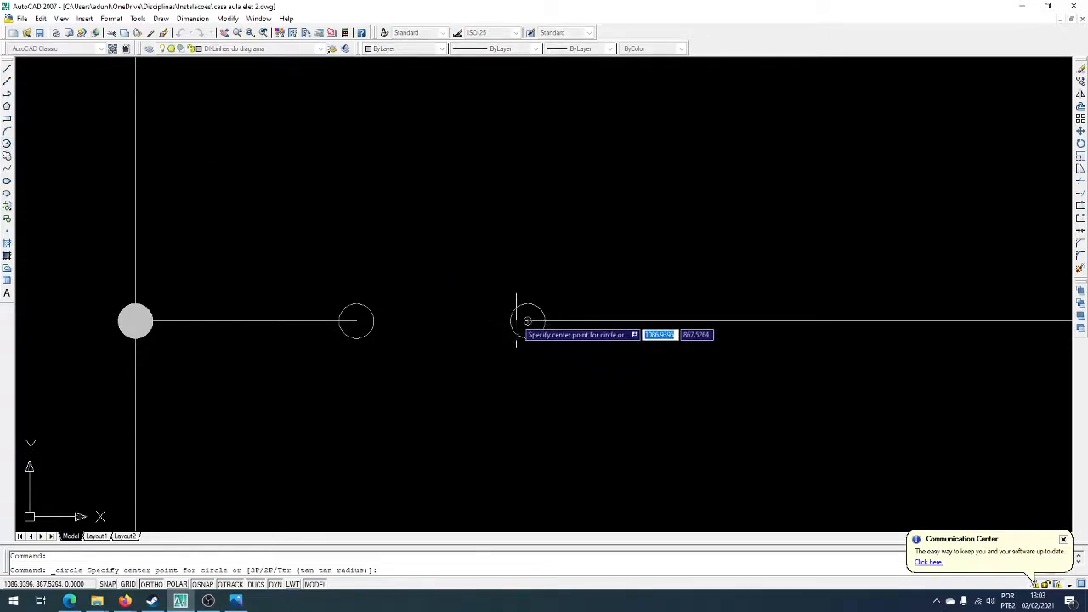
left_click(441, 322)
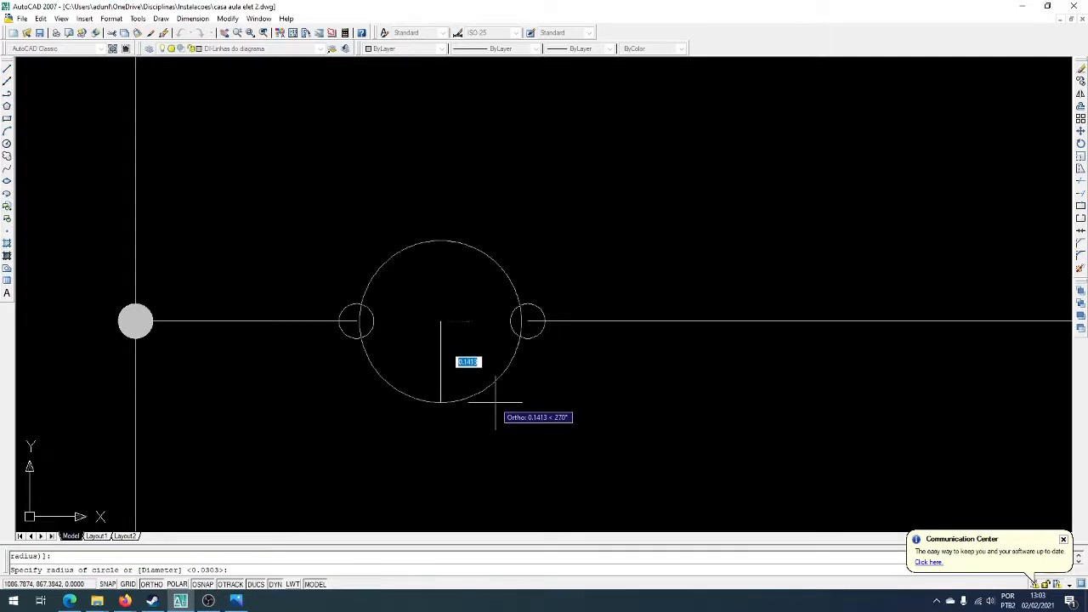
left_click(492, 403)
key("Escape")
- Trim the large circle's parts inside the two breaker circles and erase its lower arc
scroll(462, 368, "up", 3)
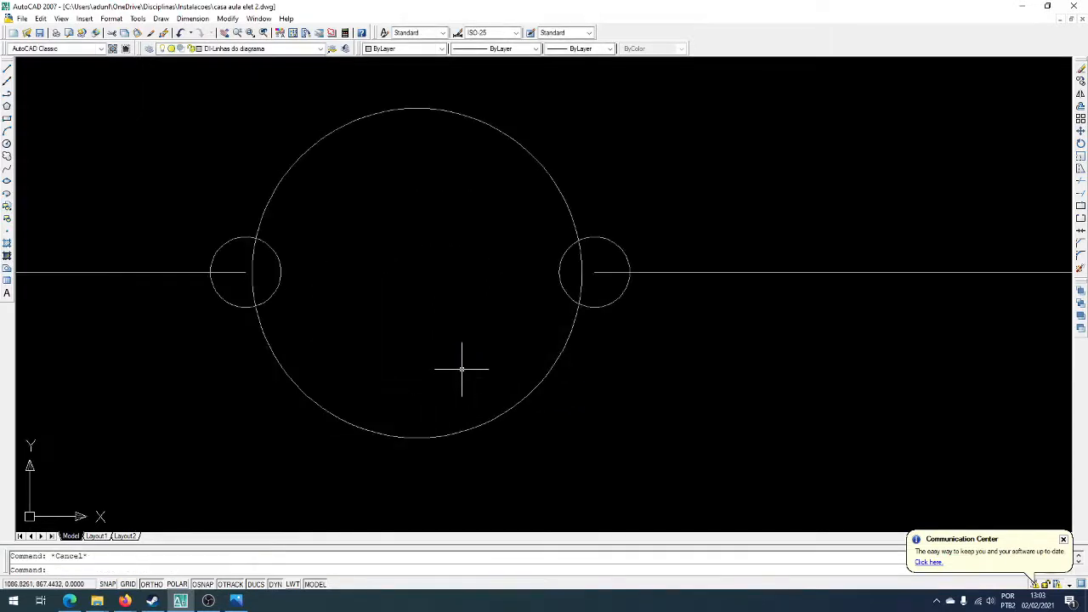
type("tri")
key("Return")
key("Return")
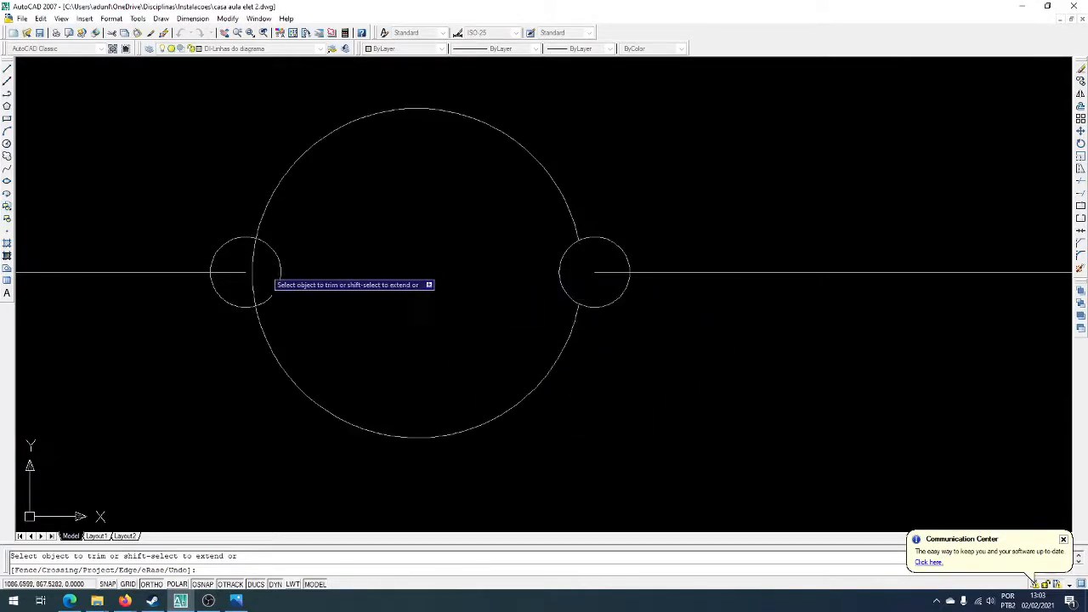
key("Escape")
left_click(425, 372)
left_click(331, 461)
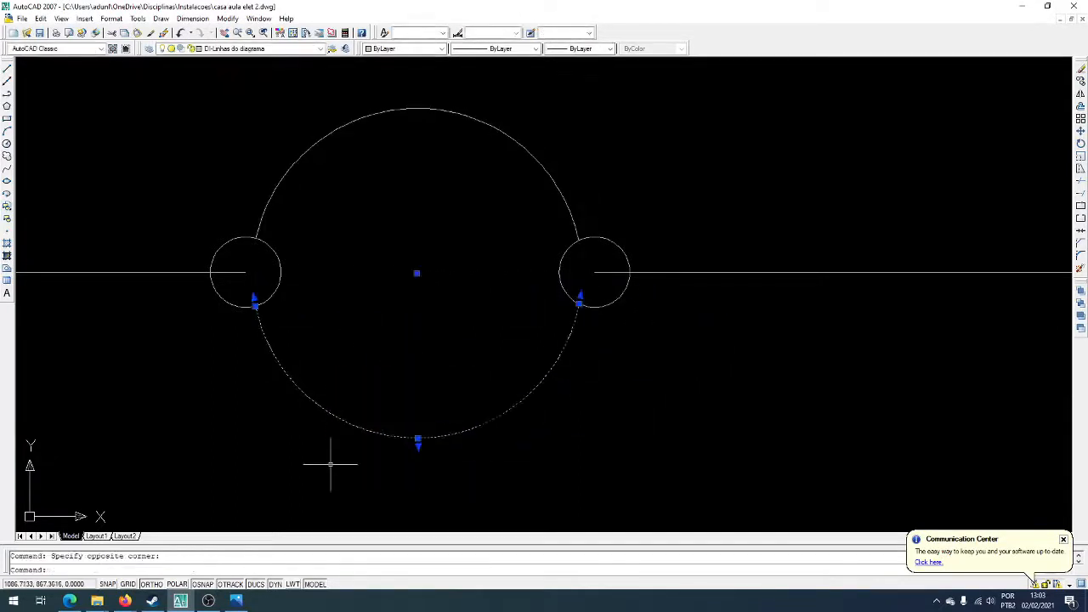
key("Delete")
- Erase the remaining upper arc between the breaker circles and close the Properties palette
double_click(570, 209)
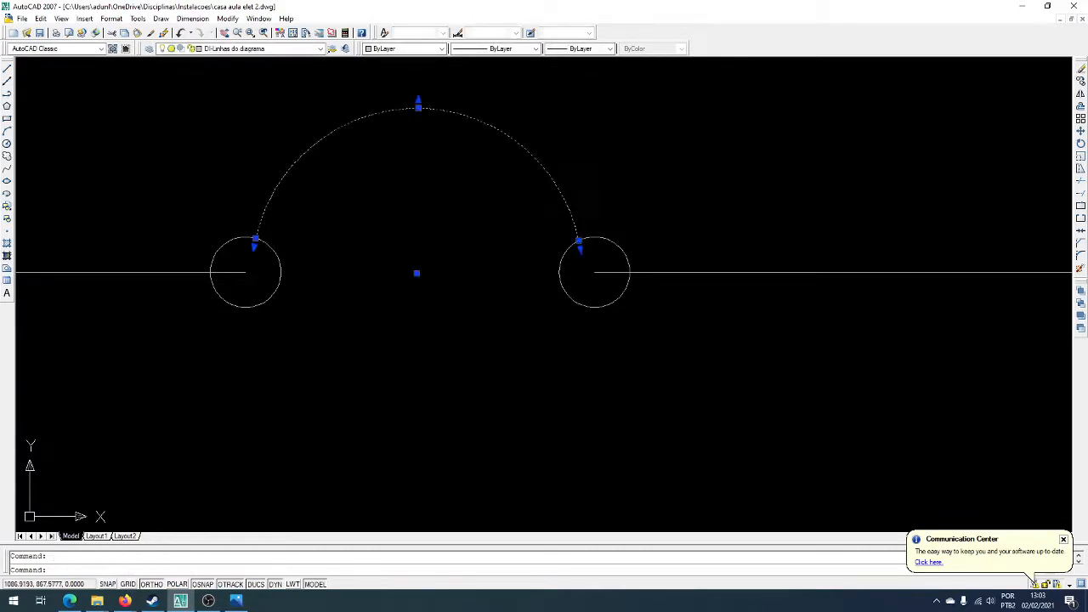
left_click(579, 244)
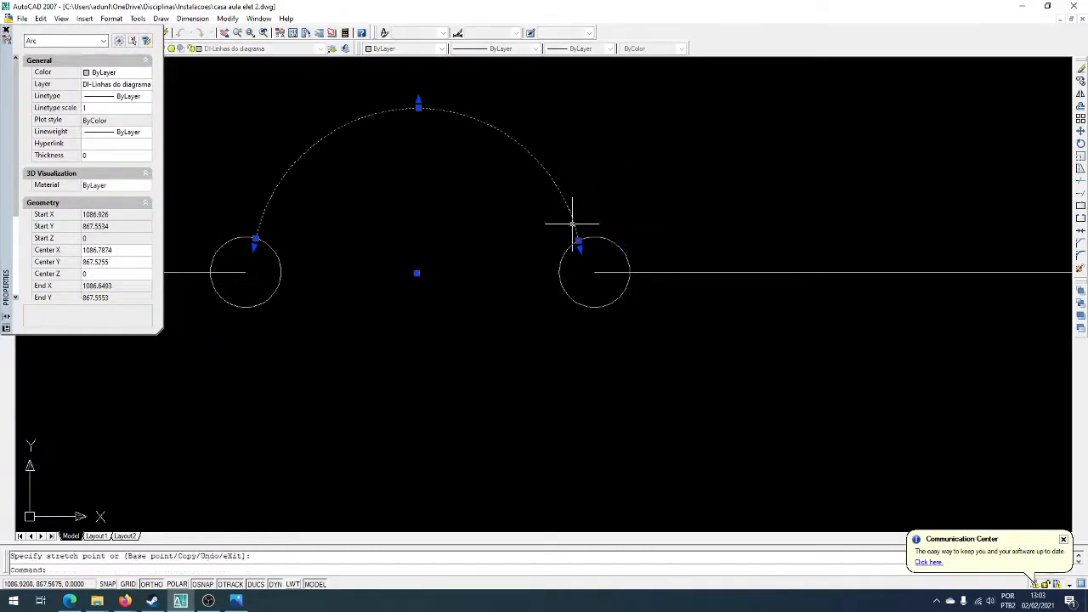
key("Escape")
key("Escape")
left_click(439, 199)
left_click(362, 107)
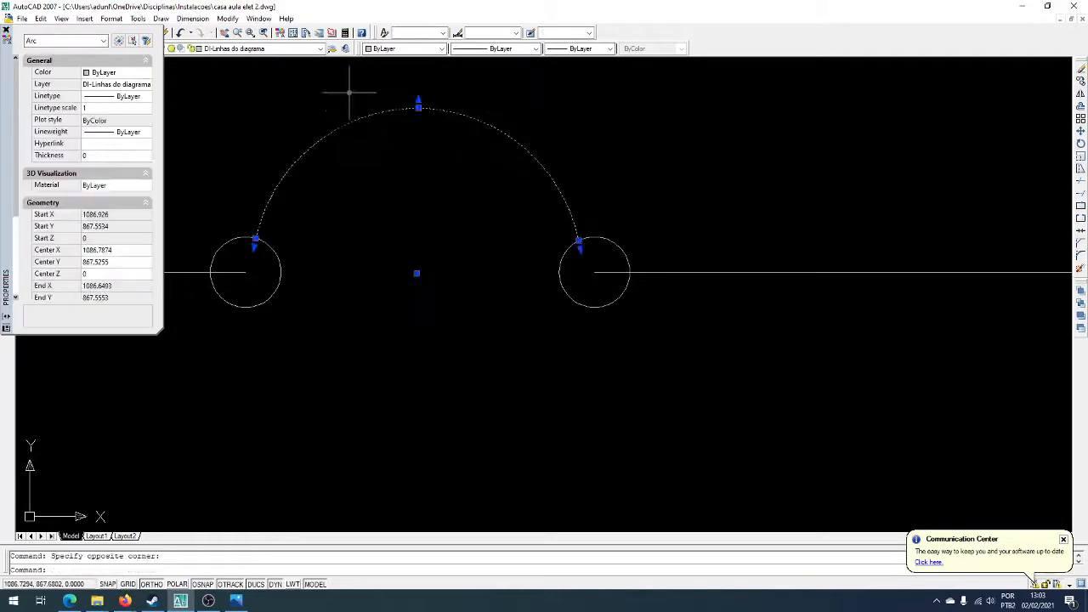
key("Delete")
left_click(7, 30)
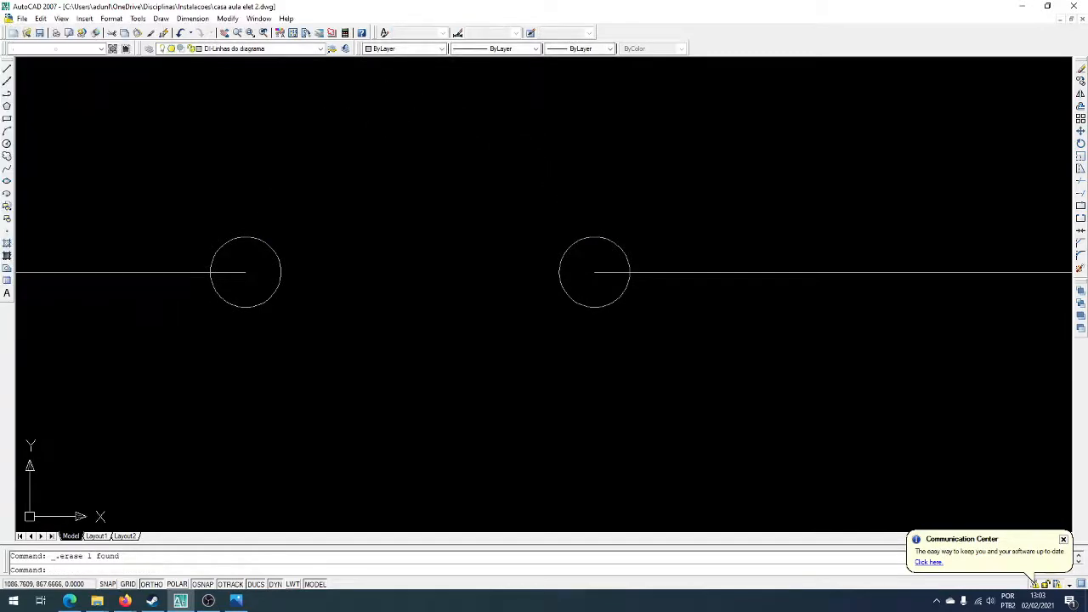
- Draw a three-point arc bulging upward from the left circle's centre through the right circle's centre, ending slightly below it
left_click(7, 132)
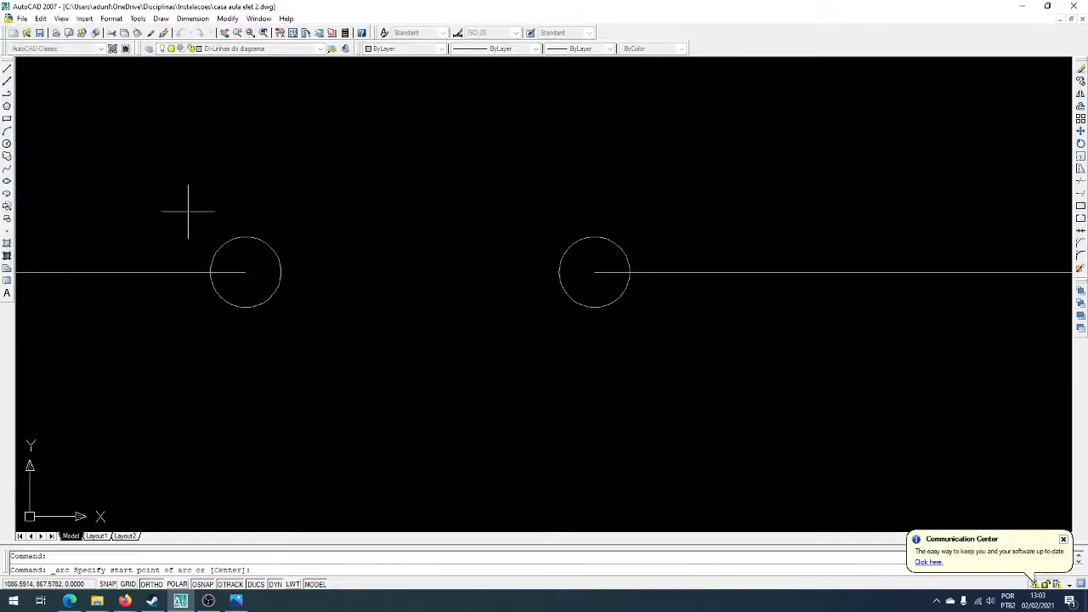
left_click(245, 272)
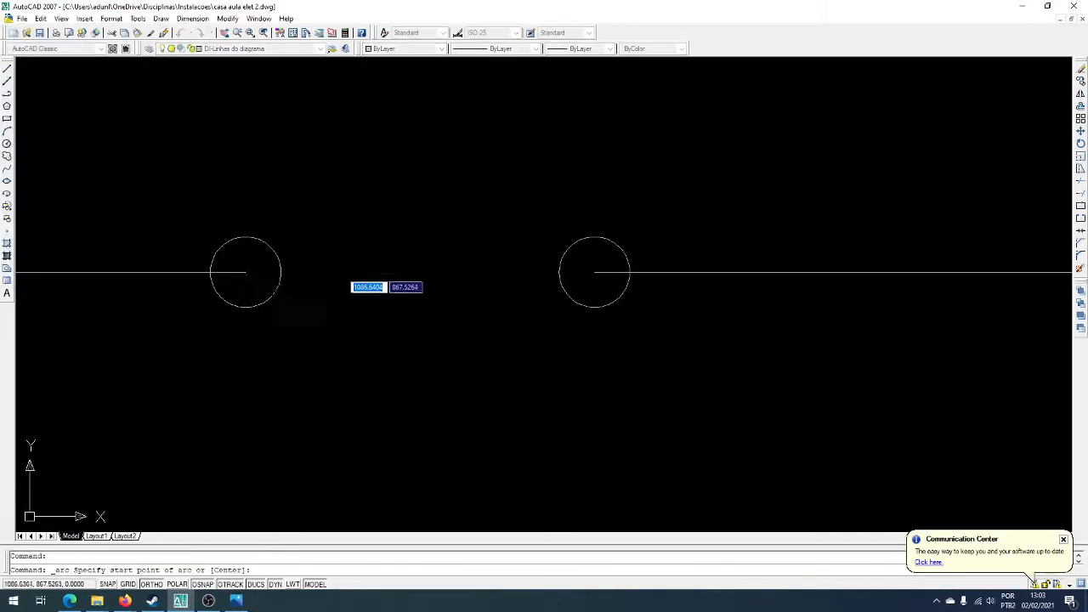
left_click(590, 273)
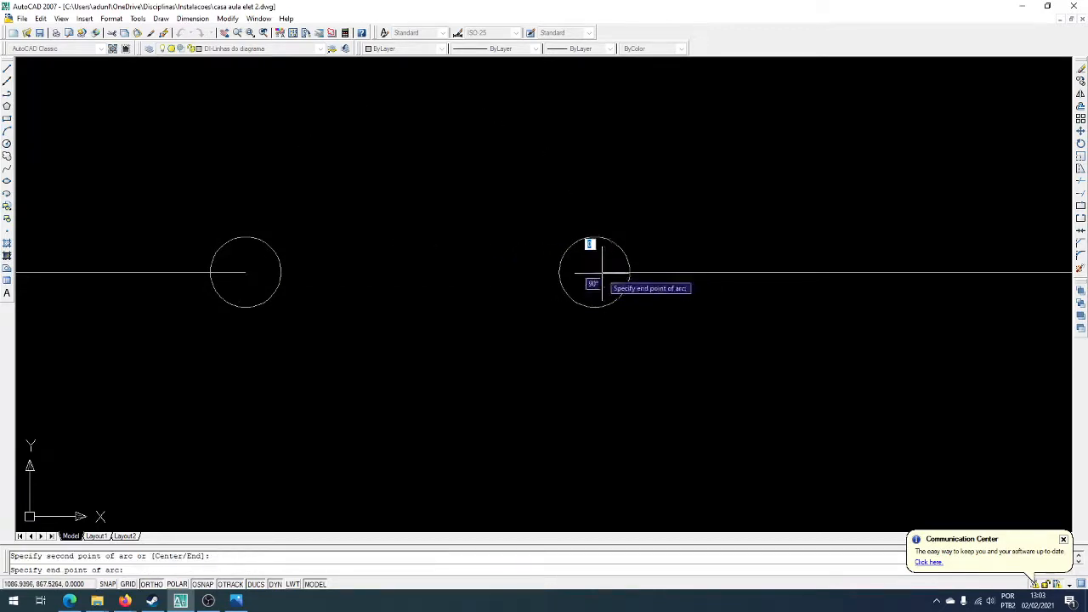
scroll(602, 274, "up", 5)
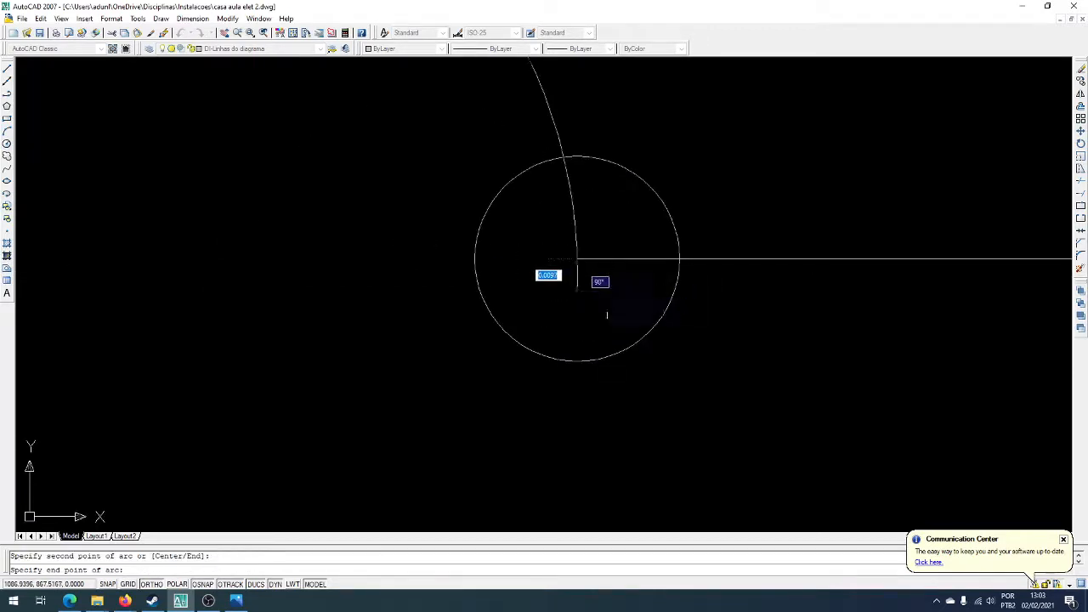
key("F8")
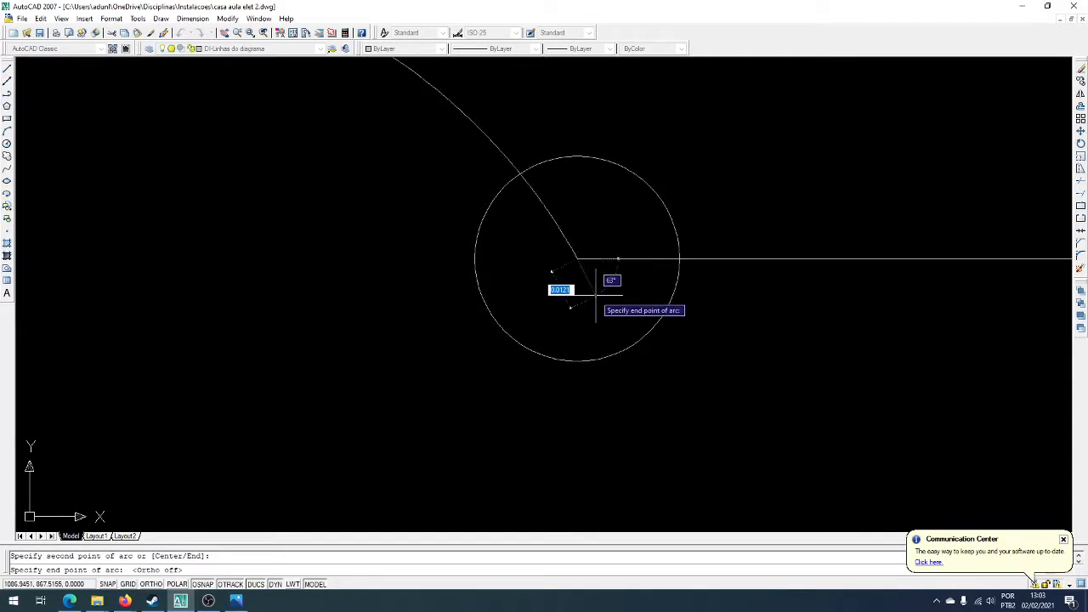
left_click(595, 292)
scroll(595, 292, "down", 5)
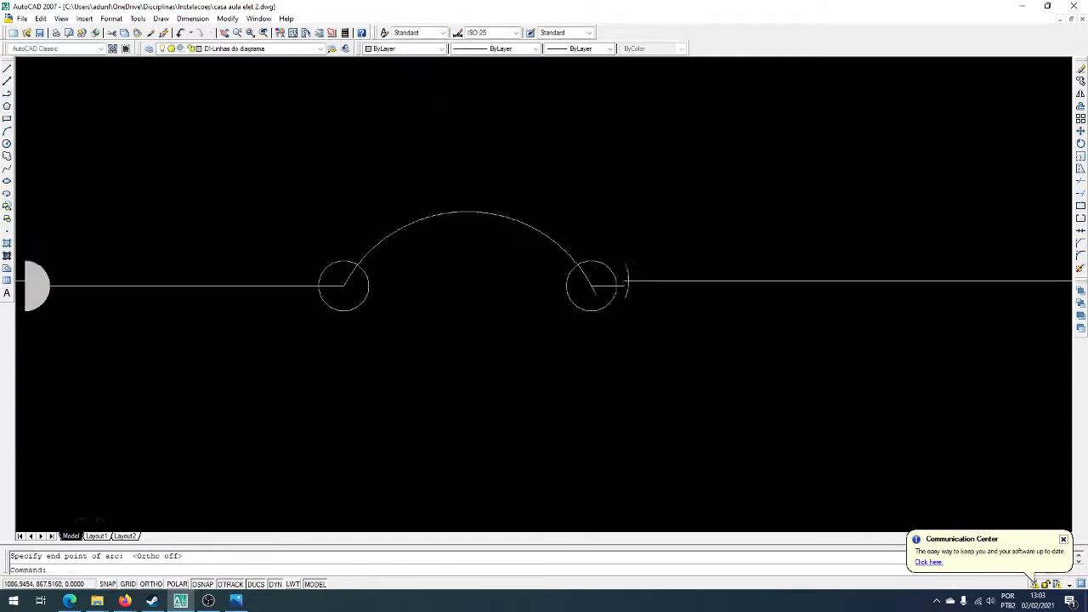
- Move the arc straight up by about 0.05 so its ends sit above the two breaker circles
left_click(505, 244)
left_click(454, 218)
type("m")
key("Return")
left_click(513, 387)
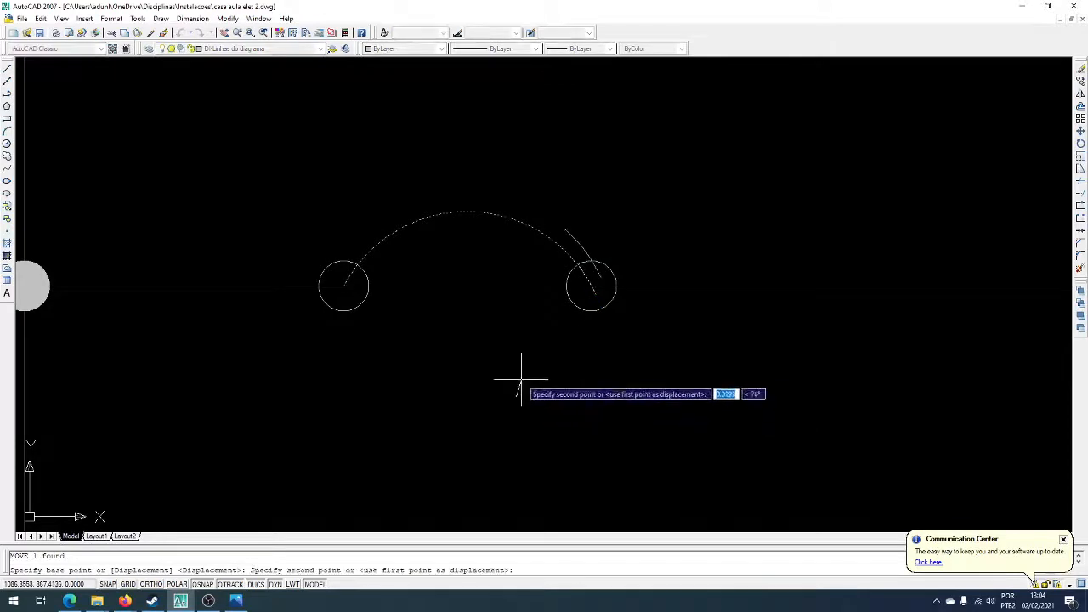
key("F8")
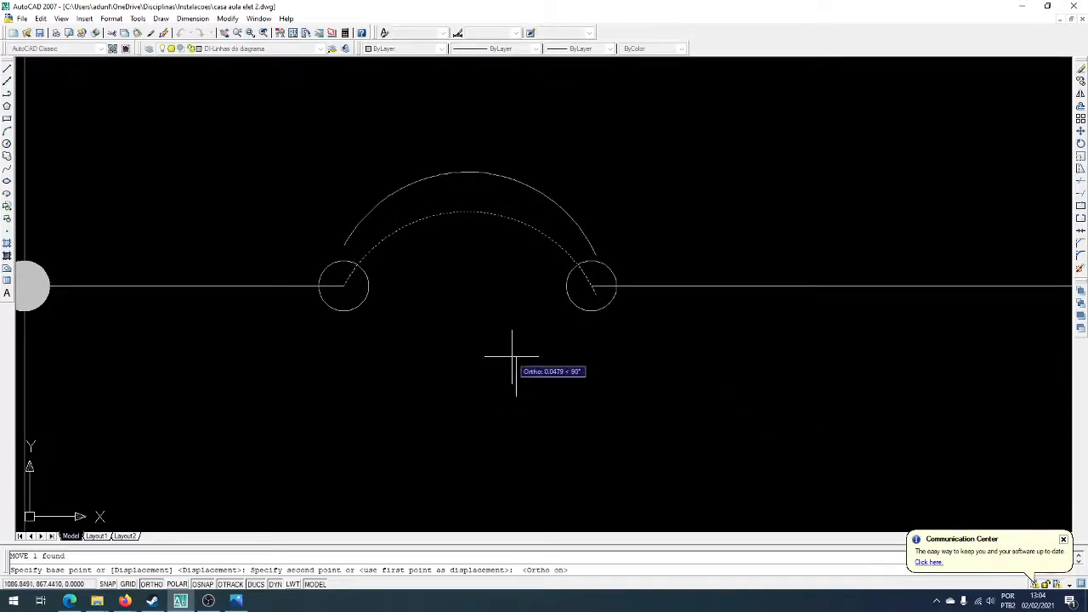
left_click(507, 355)
- Draw a vertical tick line about 0.054 long crossing the top of the breaker arc
scroll(461, 306, "down", 4)
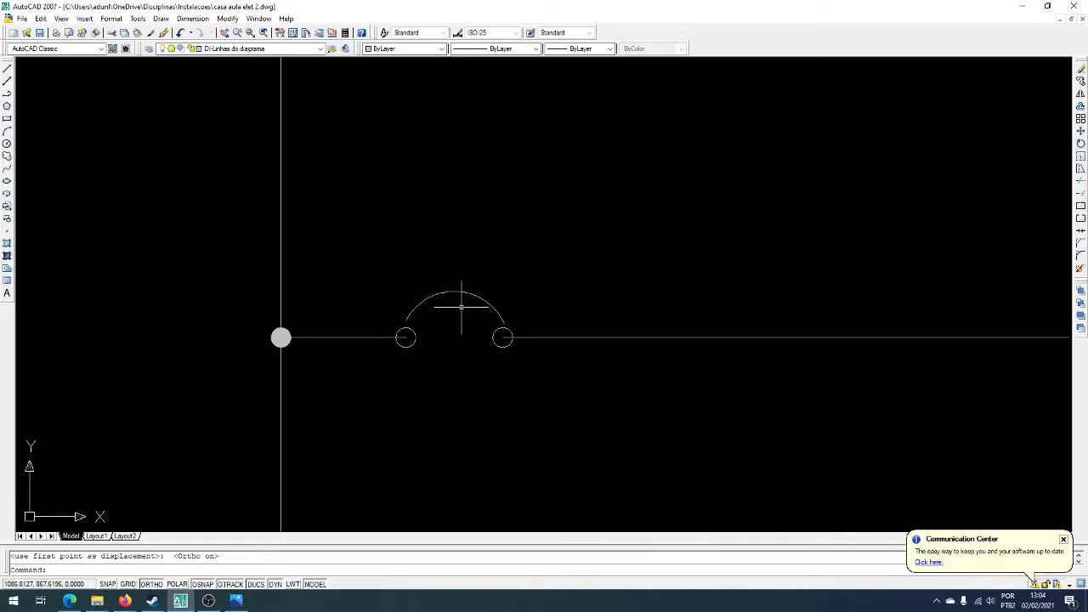
scroll(461, 306, "up", 3)
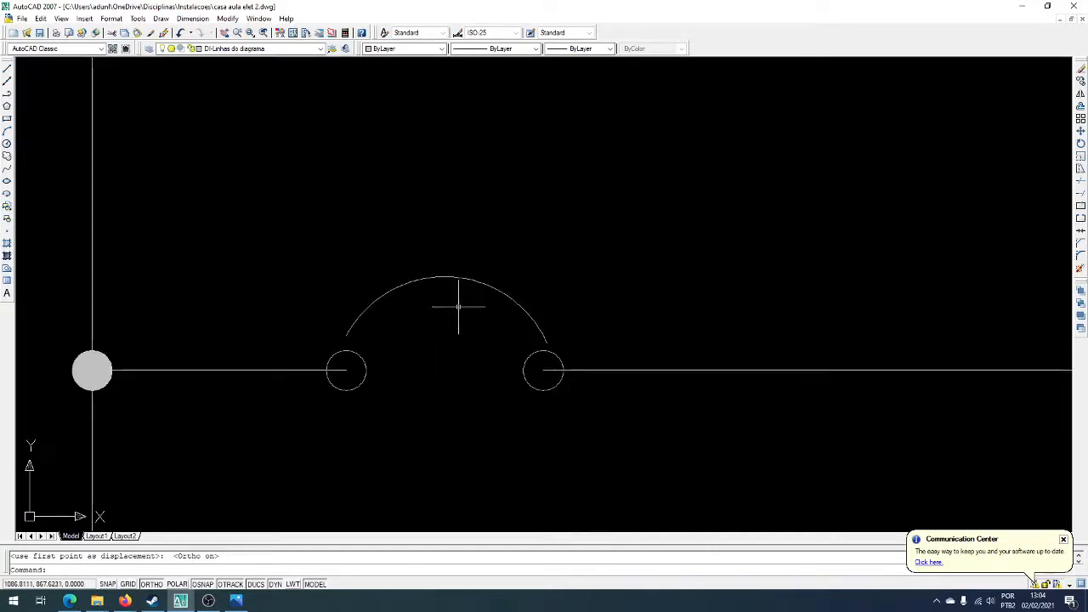
type("l")
key("Return")
scroll(451, 298, "up", 3)
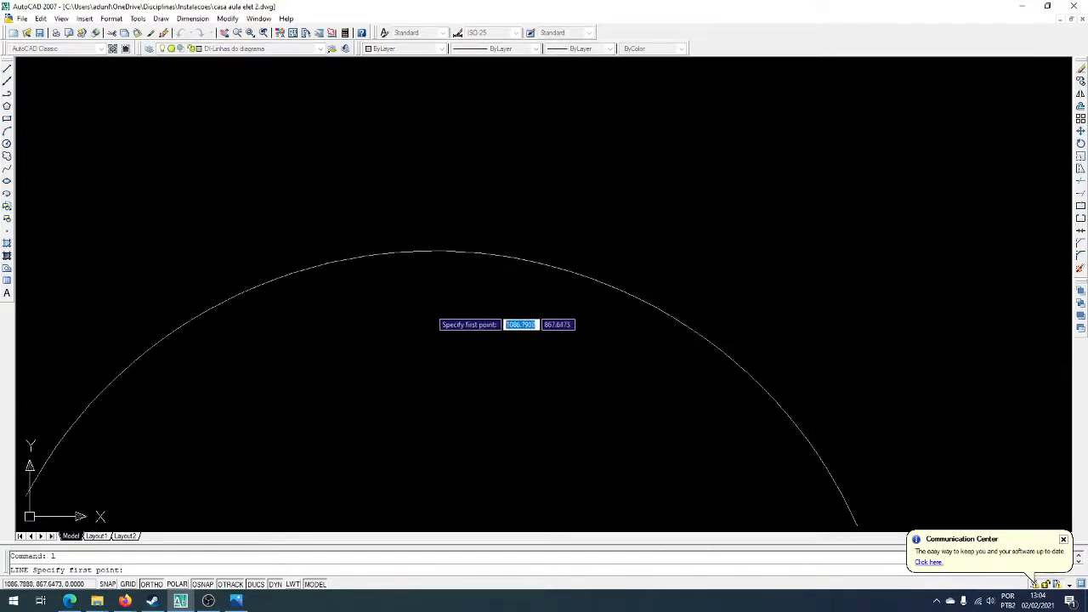
scroll(433, 310, "down", 3)
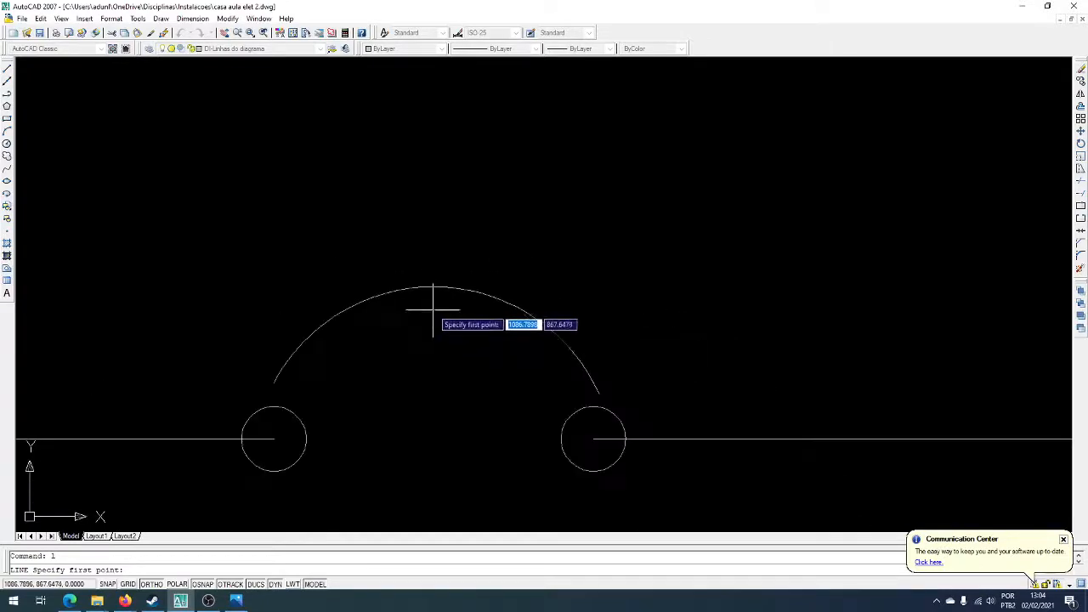
left_click(434, 313)
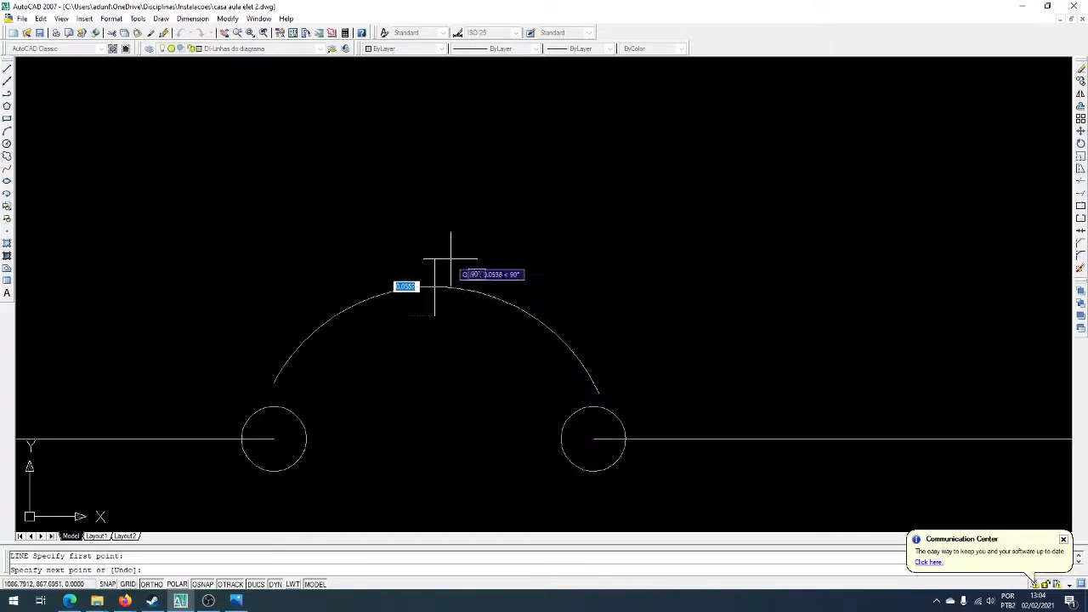
left_click(451, 259)
key("Escape")
left_click(450, 327)
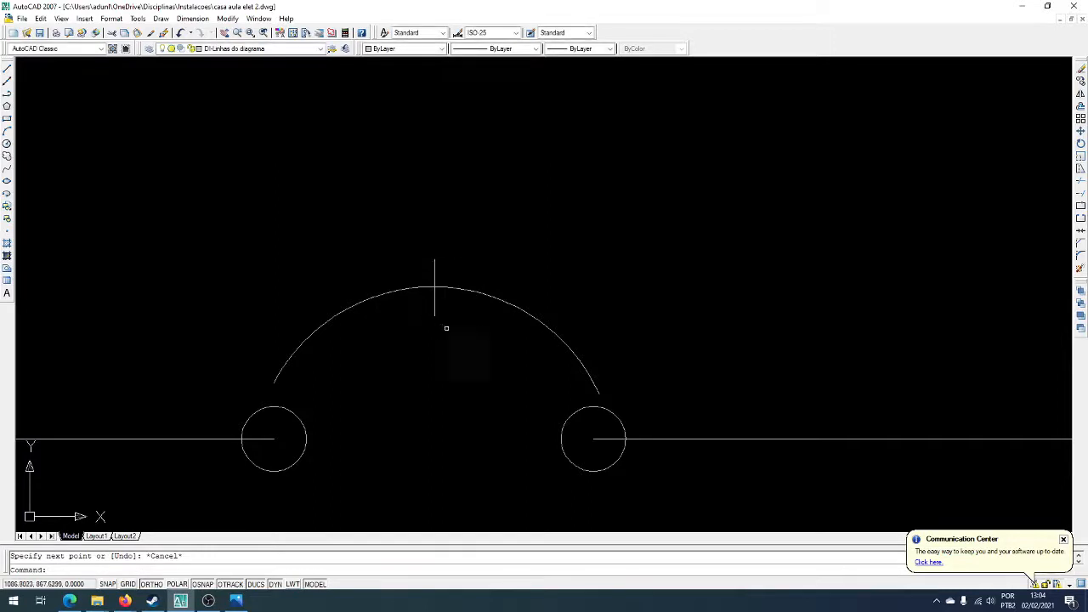
left_click(420, 309)
type("co")
key("Return")
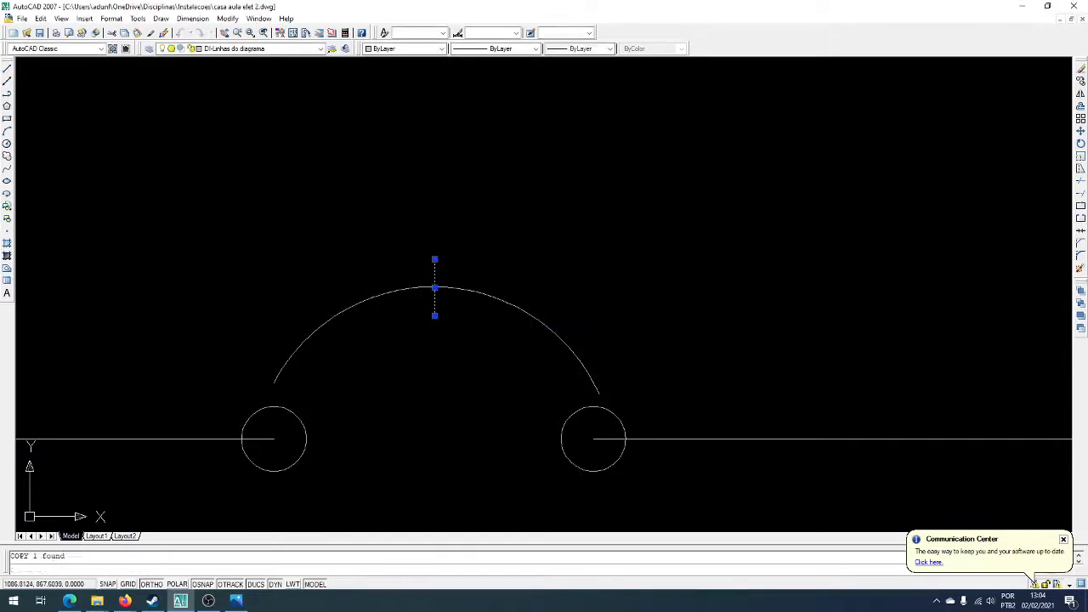
left_click(456, 357)
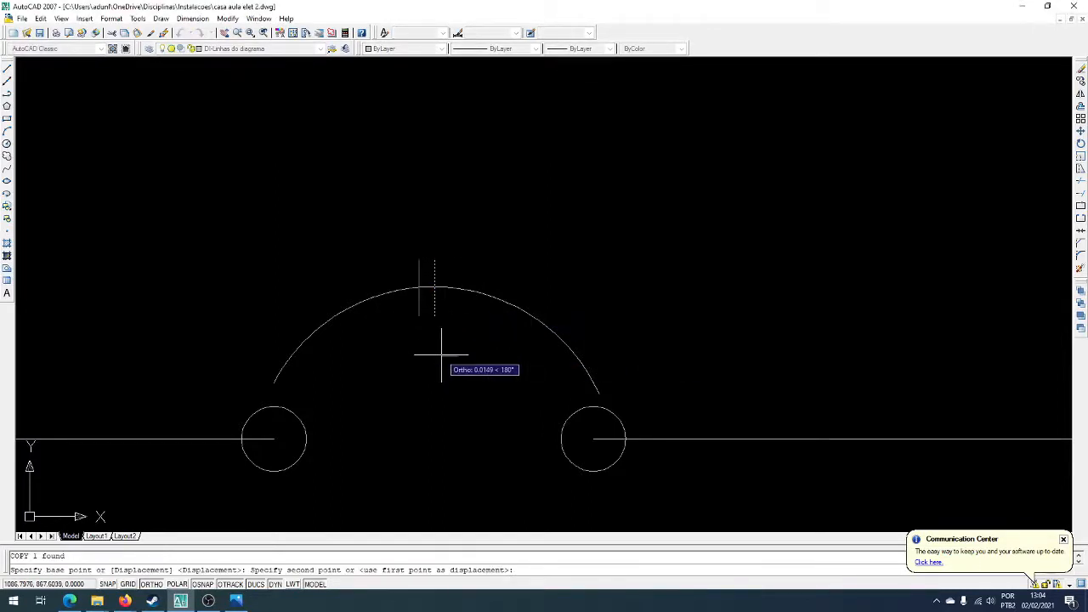
key("Escape")
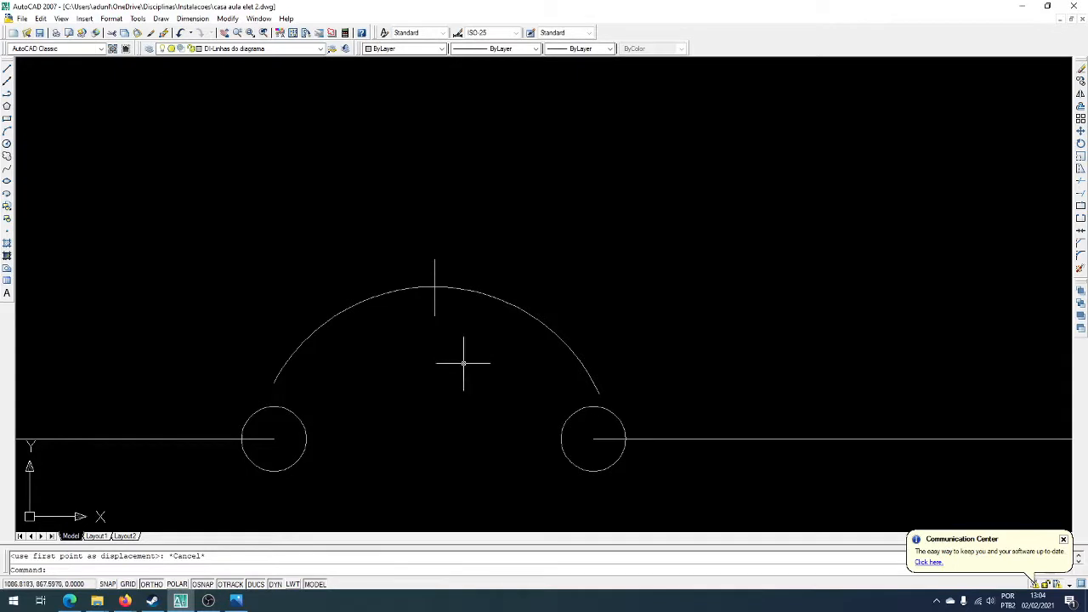
- Lengthen the vertical tick at the top of the arc by stretching its lower end down and its upper end up
scroll(463, 363, "down", 3)
scroll(459, 357, "up", 5)
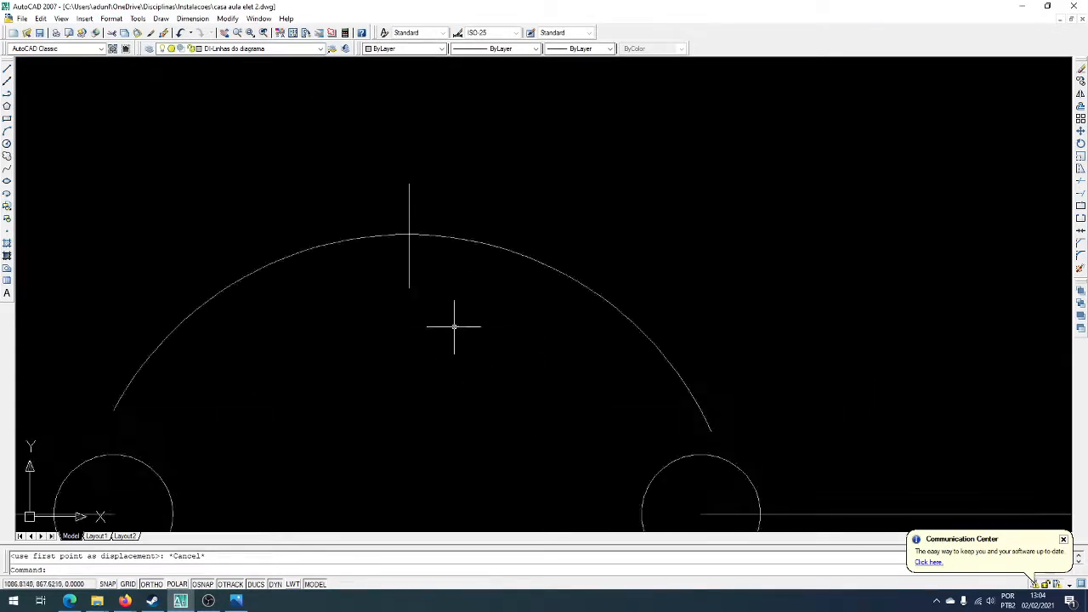
left_click(454, 327)
left_click(400, 265)
left_click(409, 287)
left_click(409, 317)
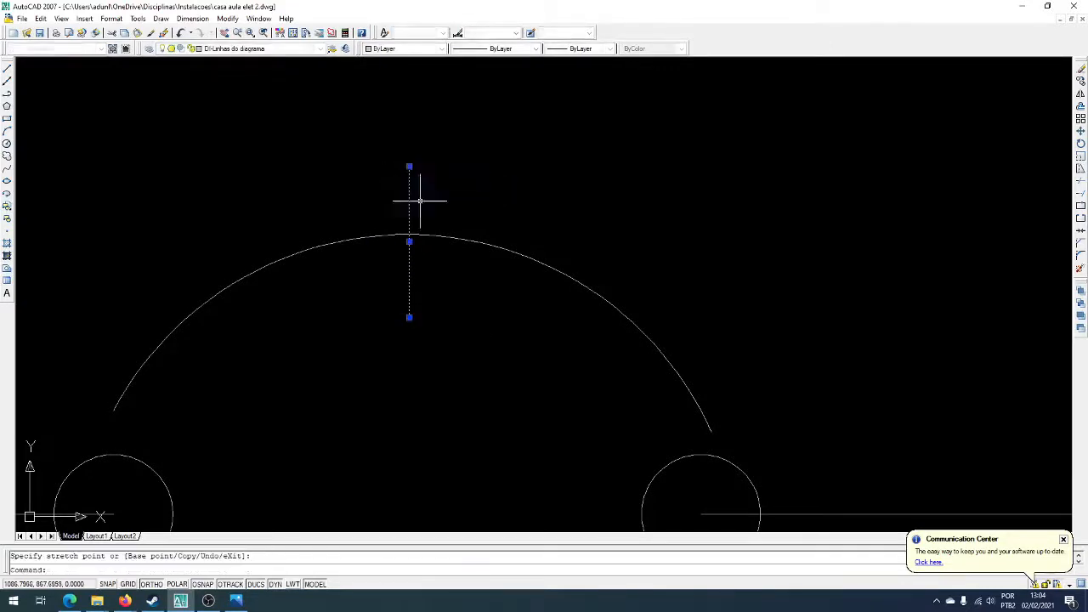
scroll(444, 357, "down", 6)
key("Escape")
- Copy the 16 A label of the reference diagram's last branch to just above the new breaker symbol
scroll(453, 360, "down", 5)
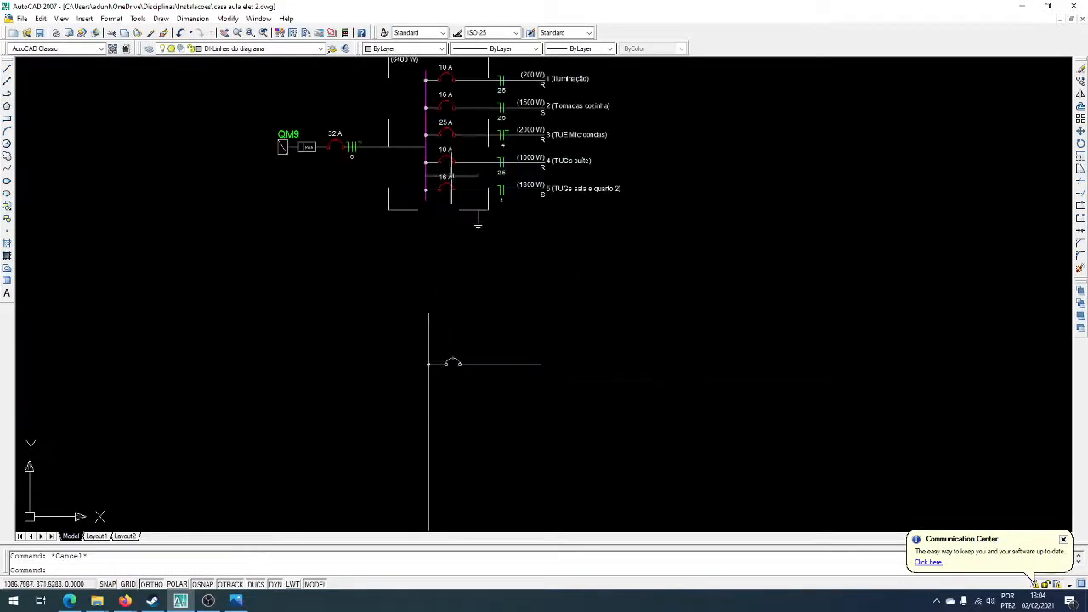
scroll(449, 165, "up", 8)
left_click(451, 170)
left_click(377, 213)
scroll(476, 169, "down", 6)
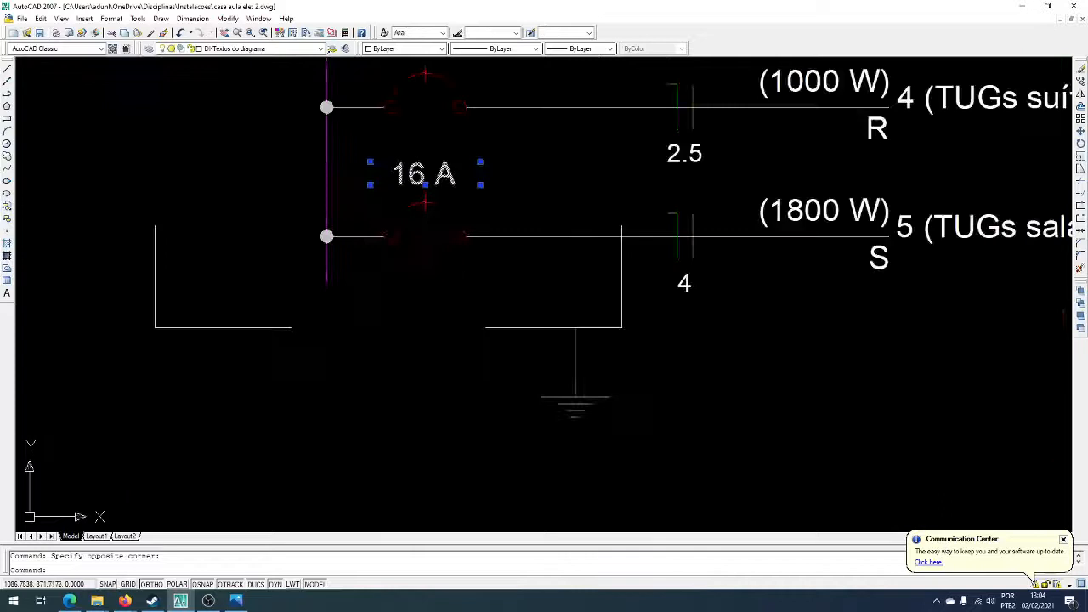
type("co")
key("space")
left_click(483, 170)
scroll(494, 136, "down", 7)
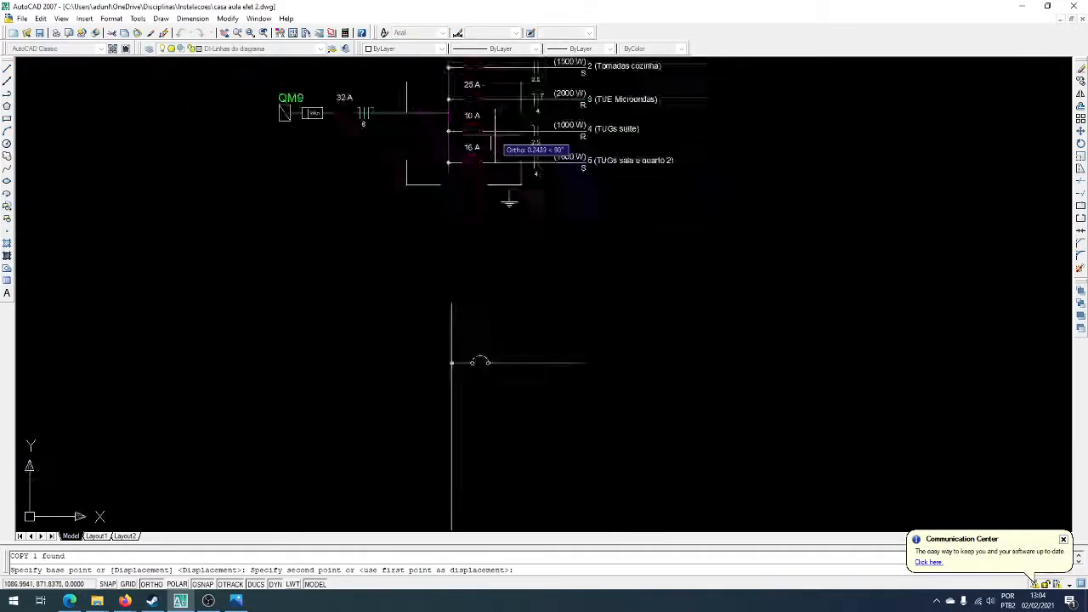
scroll(488, 293, "up", 5)
scroll(485, 255, "up", 5)
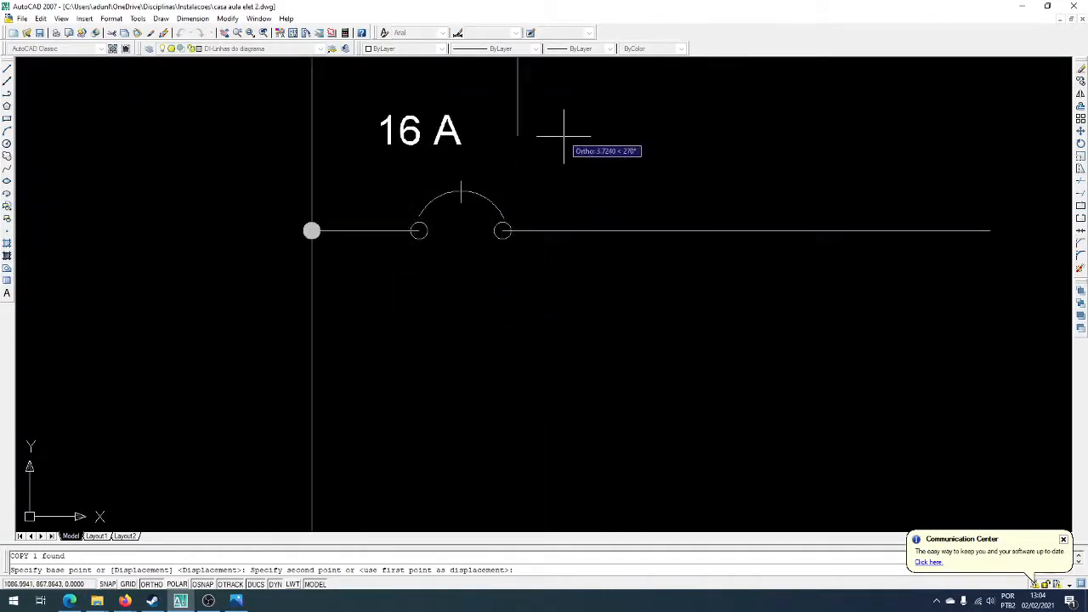
left_click(482, 153)
key("Escape")
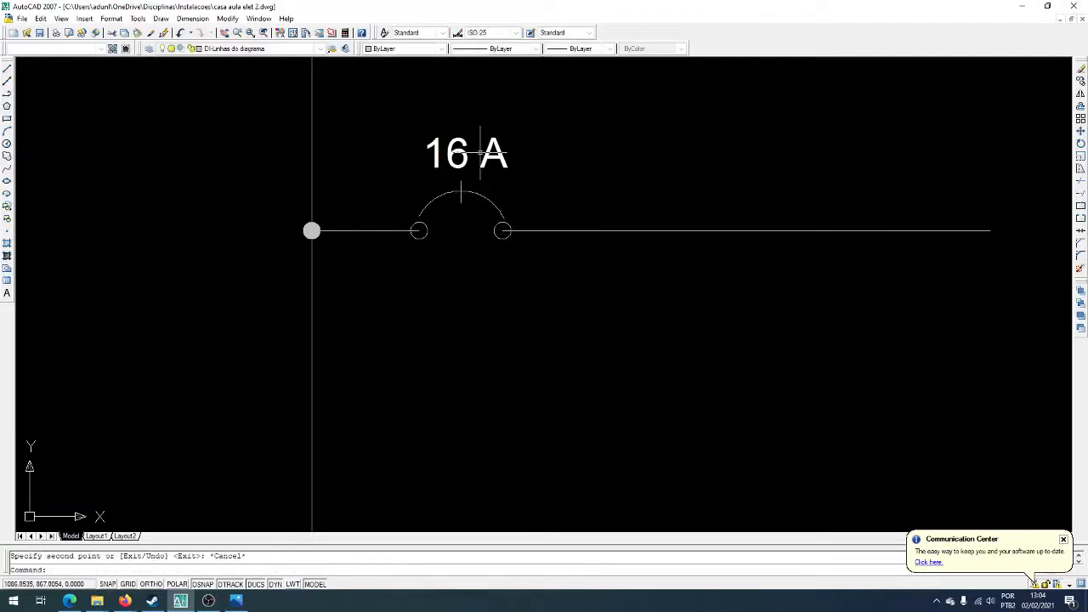
- Change the copied breaker label's text to 10 A
left_click(481, 153)
left_click(459, 156)
double_click(452, 149)
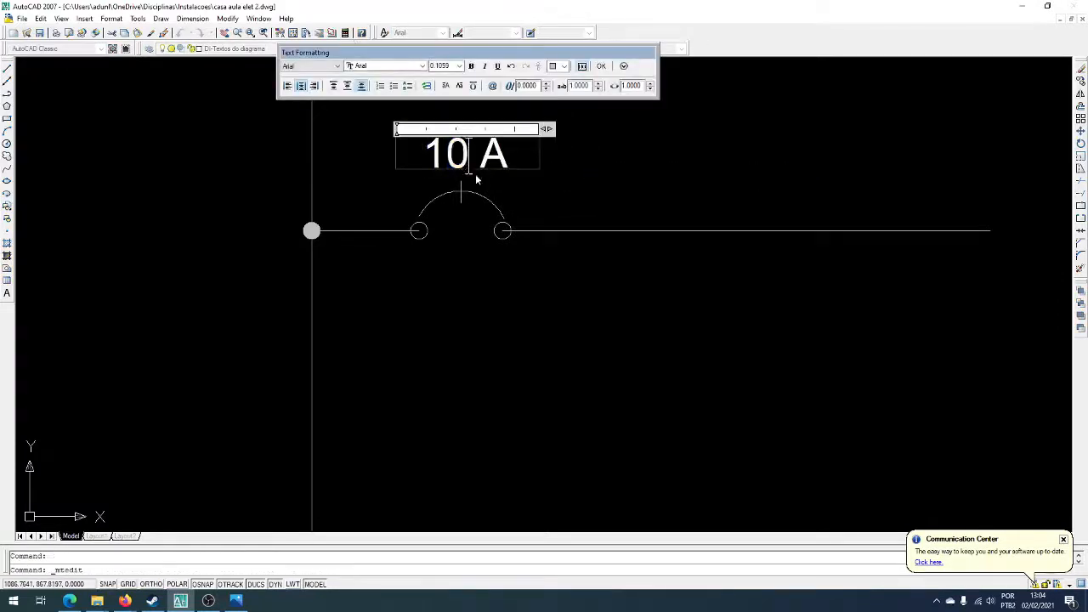
left_click(477, 179)
- Examine the circuit data in the Quadro de Cargas table and the markings of the reference diagram's fifth branch
scroll(349, 295, "down", 10)
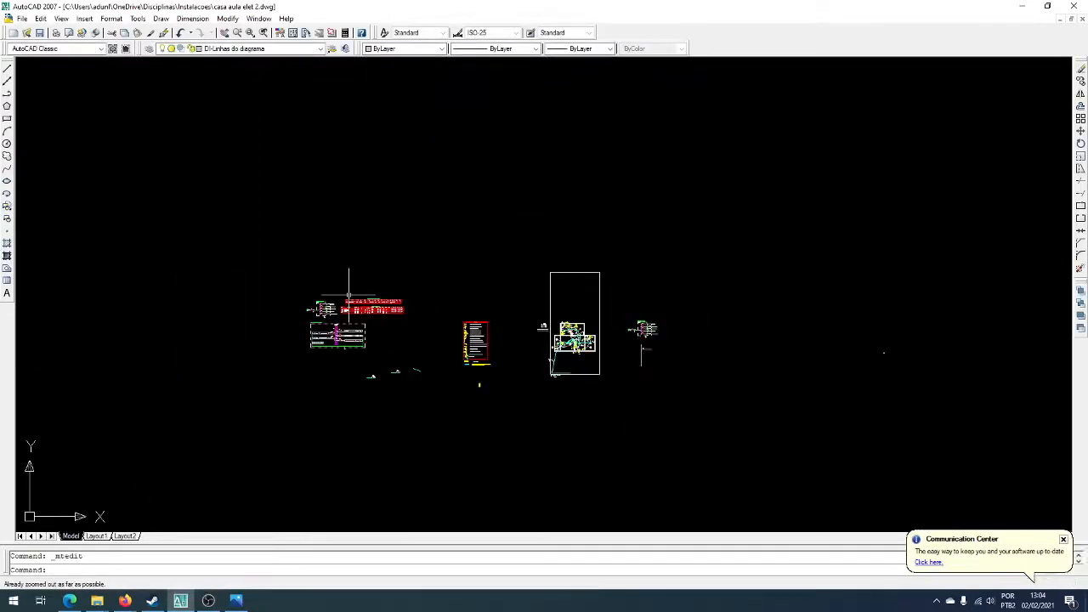
scroll(349, 295, "up", 10)
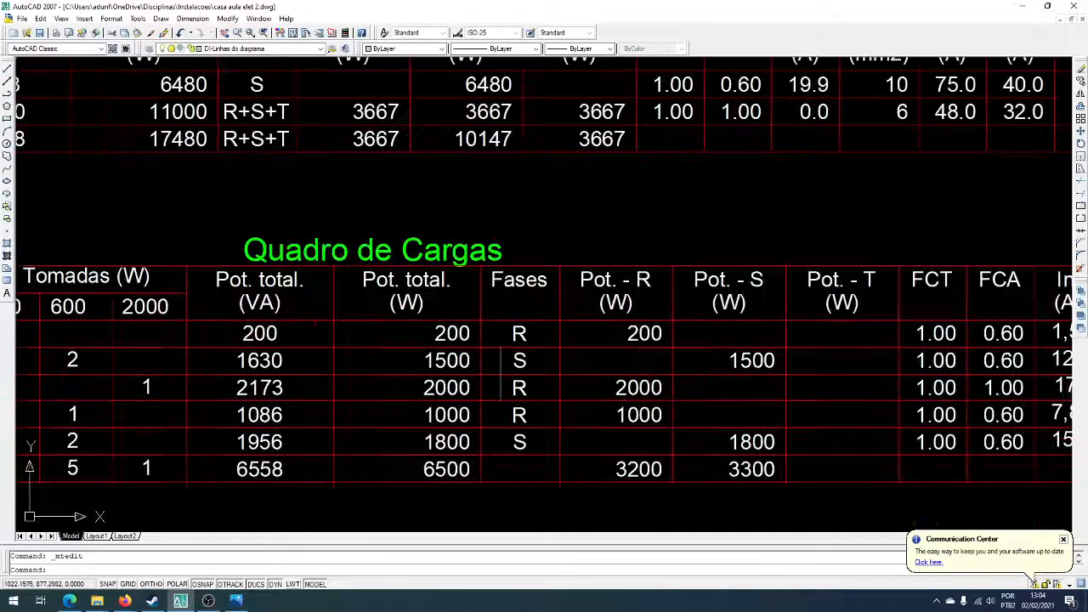
scroll(501, 374, "down", 5)
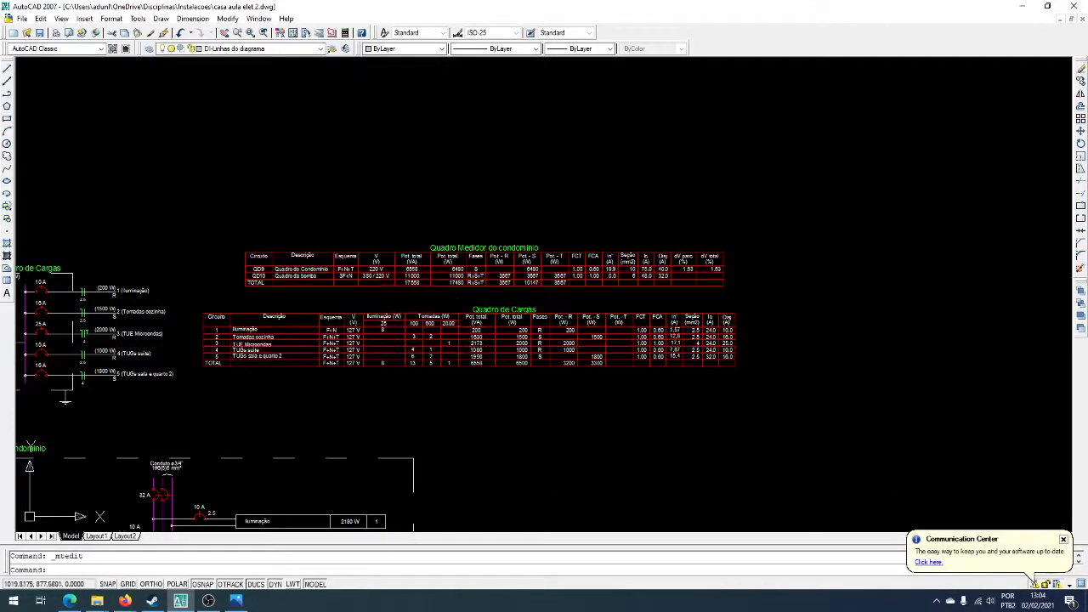
scroll(392, 290, "down", 5)
scroll(576, 326, "up", 8)
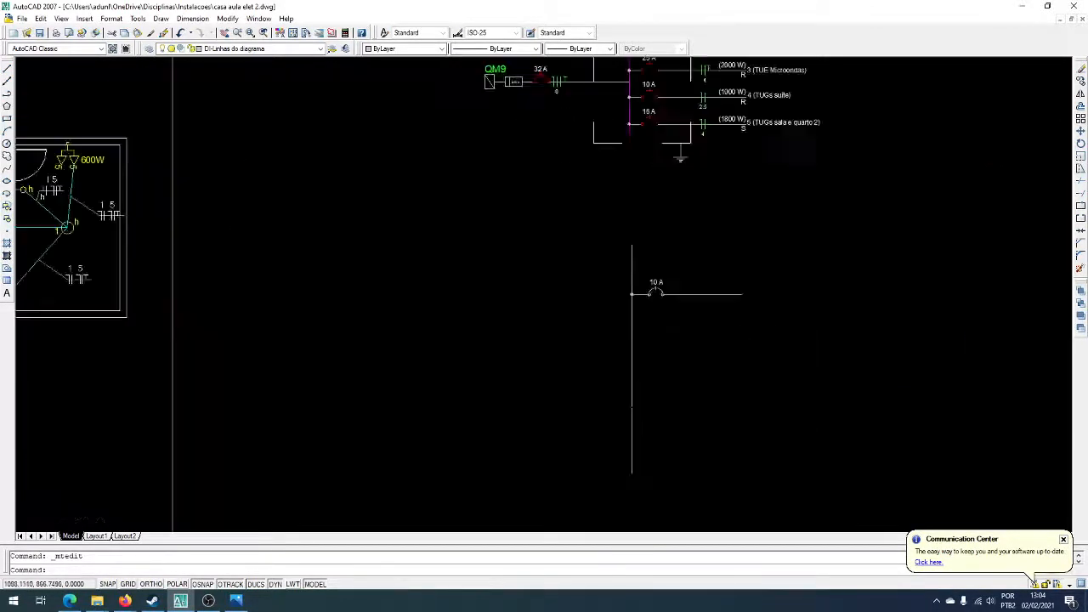
scroll(625, 270, "down", 3)
scroll(682, 176, "up", 6)
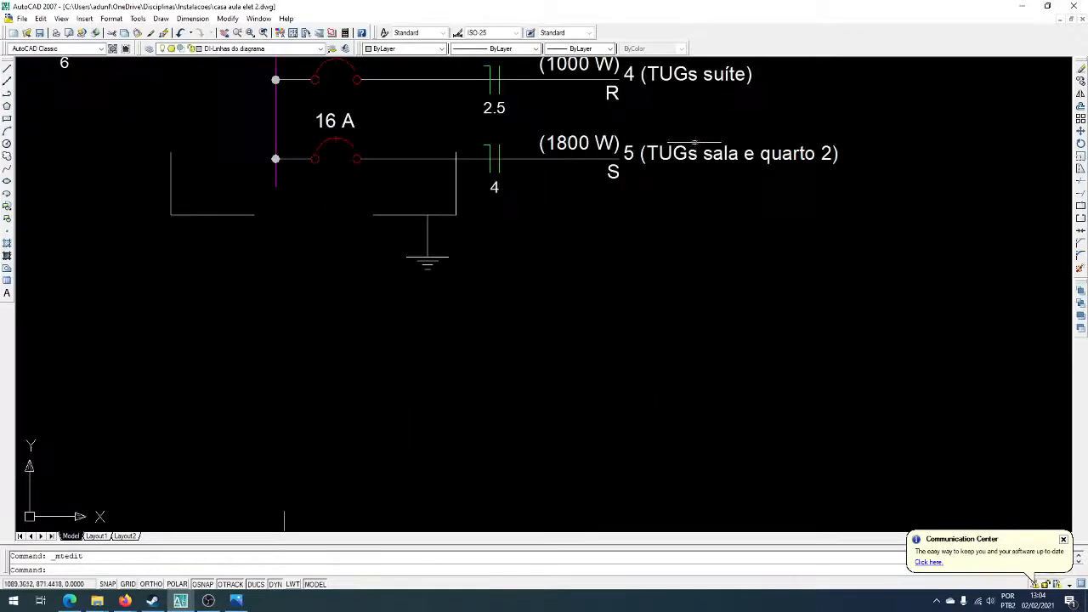
scroll(675, 133, "down", 2)
scroll(592, 147, "up", 2)
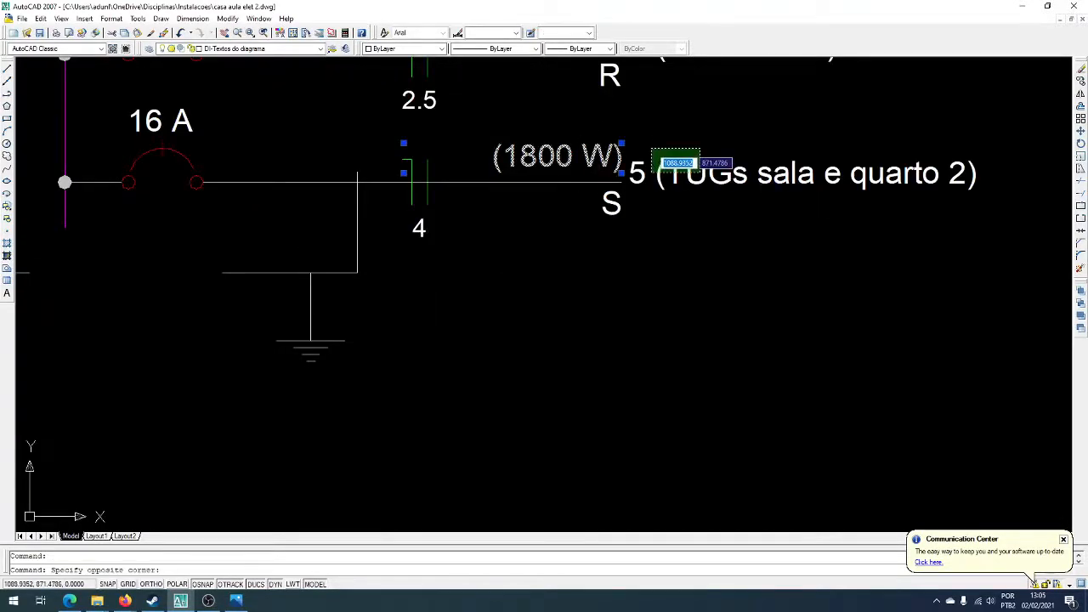
key("shift+space")
key("Escape")
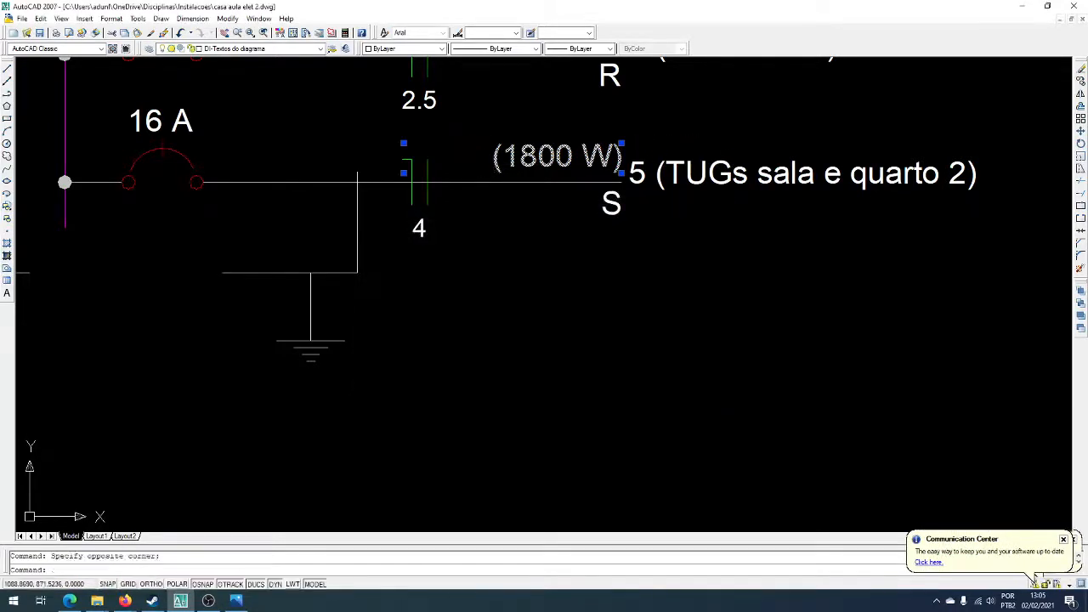
key("Escape")
- Copy the reference fifth branch's conductor marks, conductor size, power, phase and circuit texts onto the end of the new first branch
left_click(382, 130)
left_click(1005, 271)
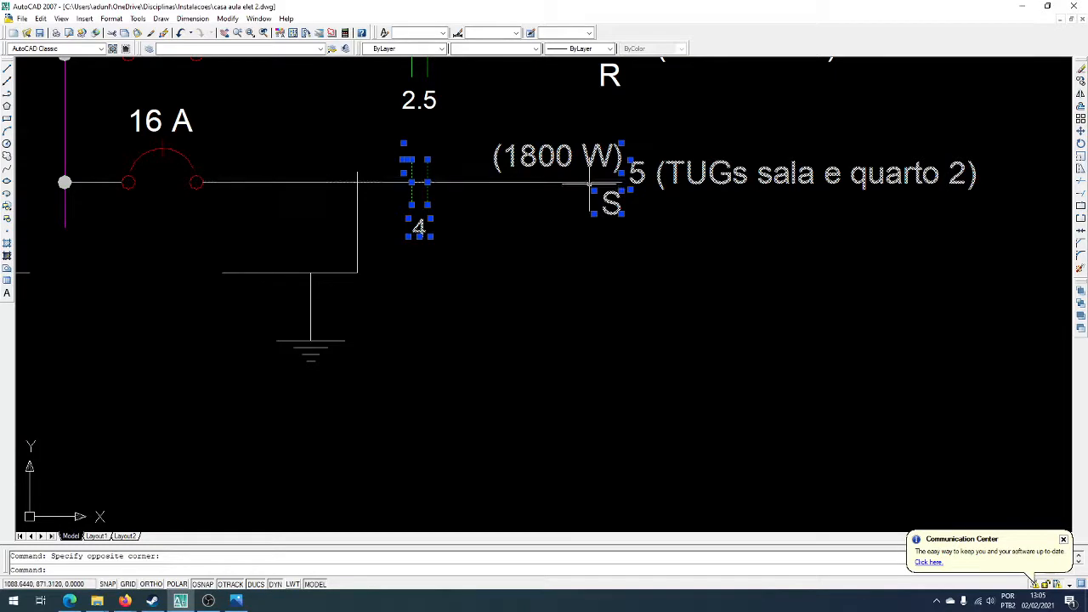
type("co")
key("Return")
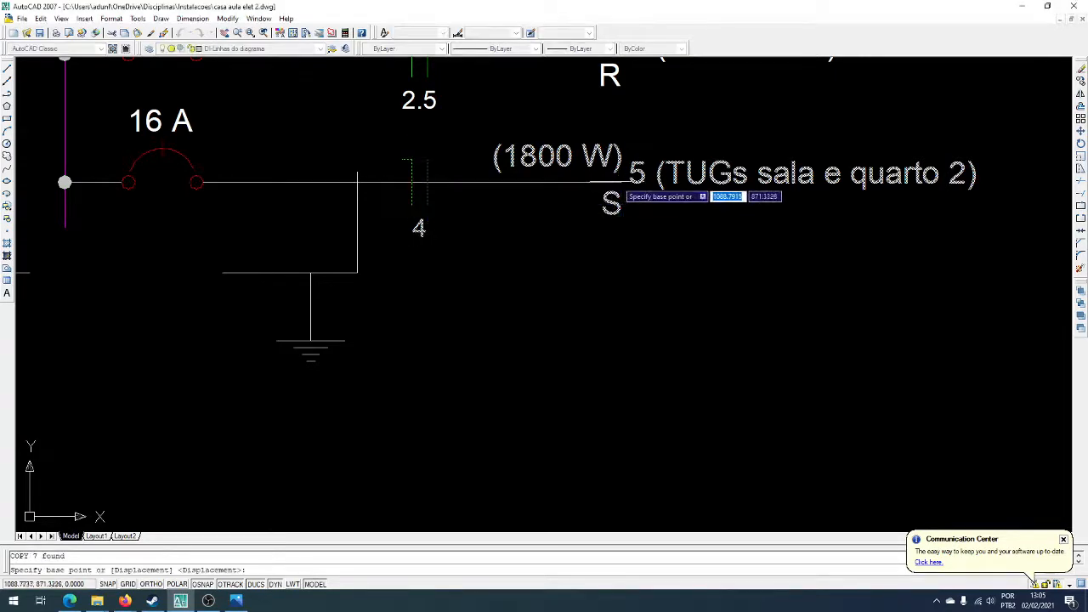
left_click(610, 198)
scroll(611, 145, "down", 5)
scroll(595, 343, "up", 6)
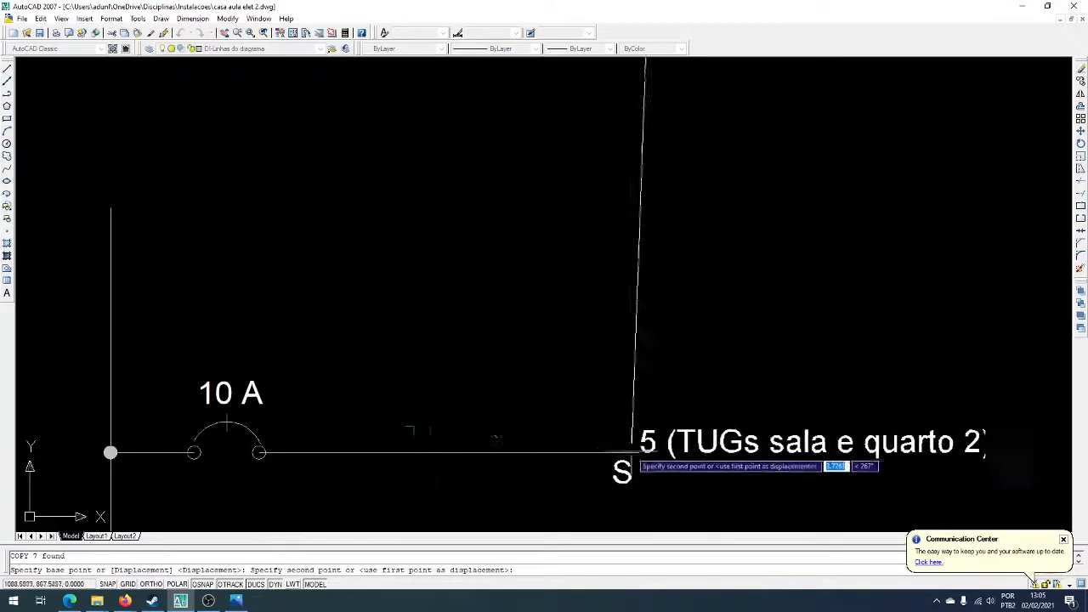
key("Escape")
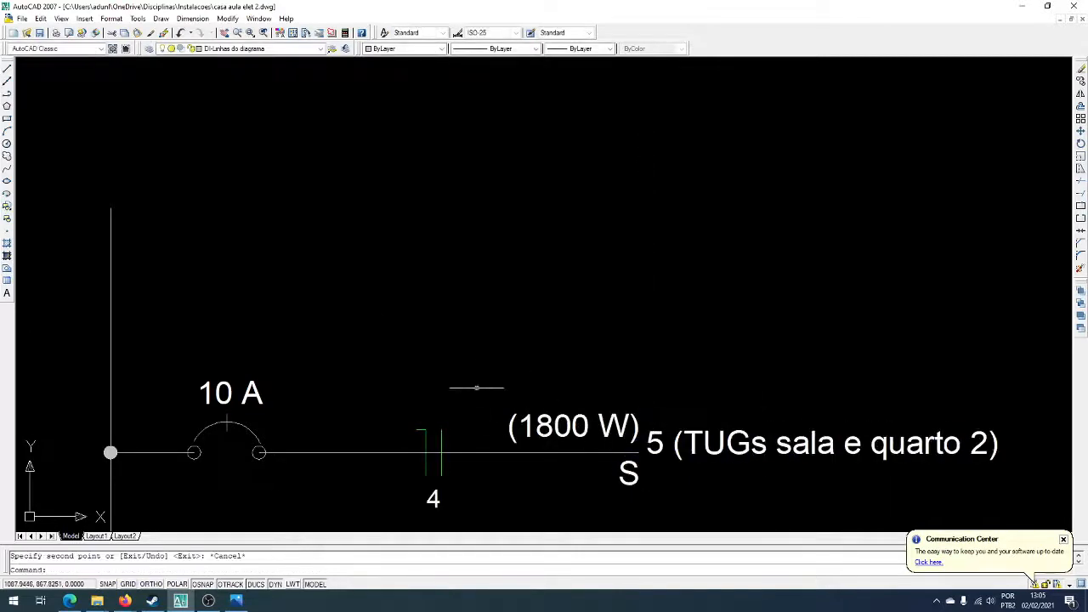
- Examine the two copied conductor marks on the new first branch
middle_click_drag(485, 383, 500, 266)
scroll(459, 329, "up", 8)
left_click(460, 328)
left_click(429, 265)
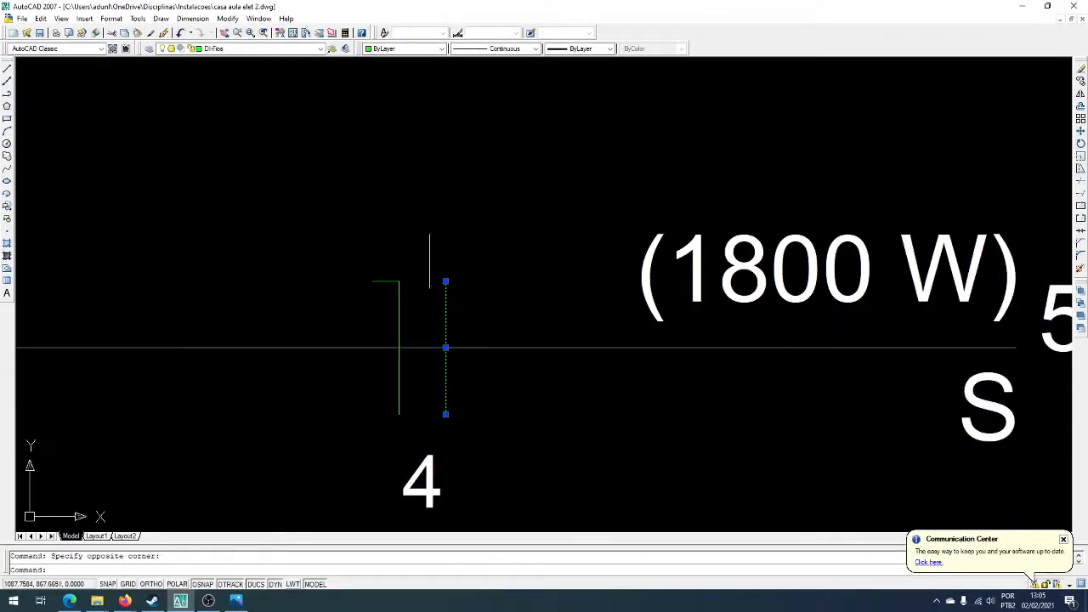
scroll(559, 269, "down", 7)
scroll(540, 274, "up", 5)
left_click(495, 294)
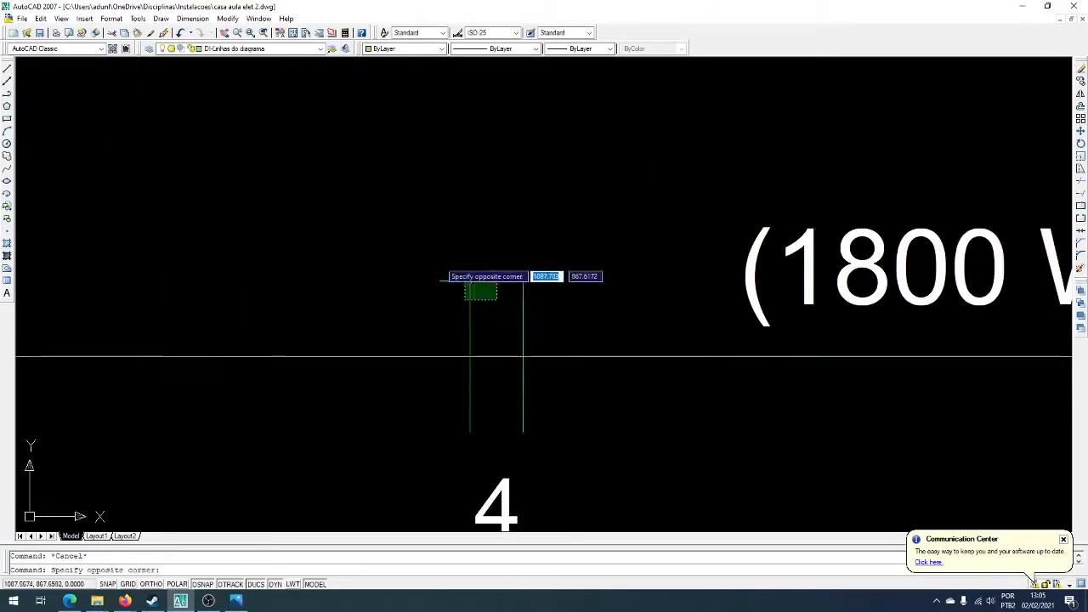
left_click(465, 277)
scroll(525, 303, "down", 6)
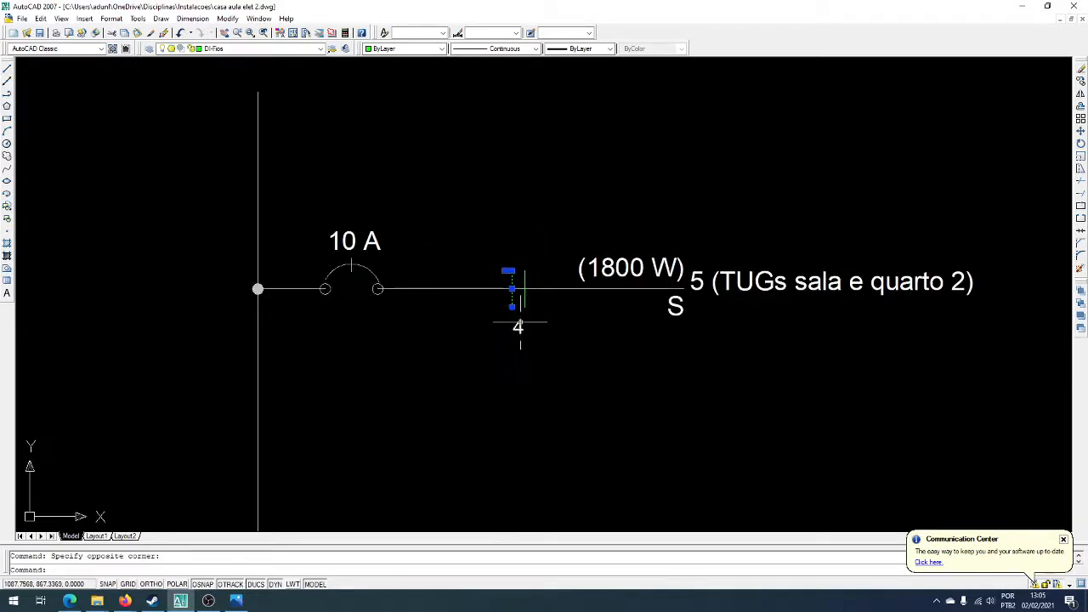
key("ctrl+1")
key("Escape")
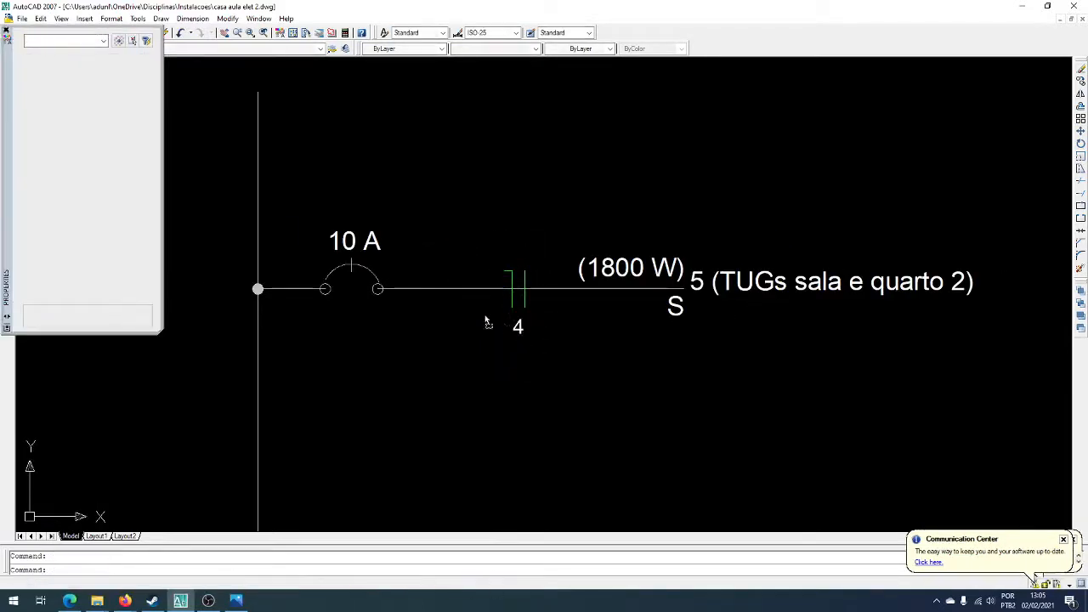
left_click(7, 29)
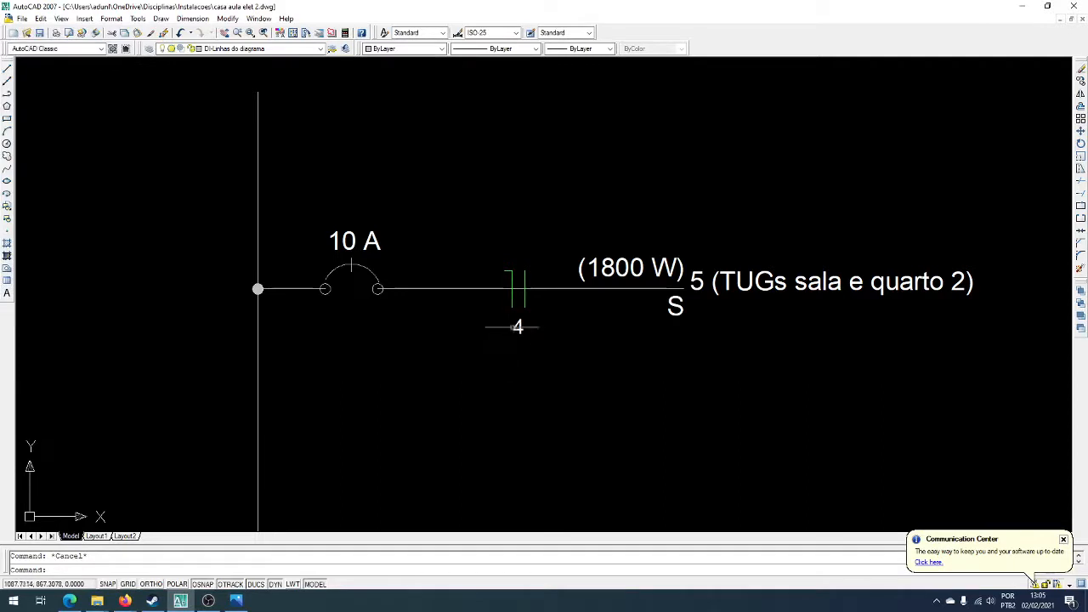
- Change the conductor size label below the new branch's conductor marks to 2.5
double_click(518, 325)
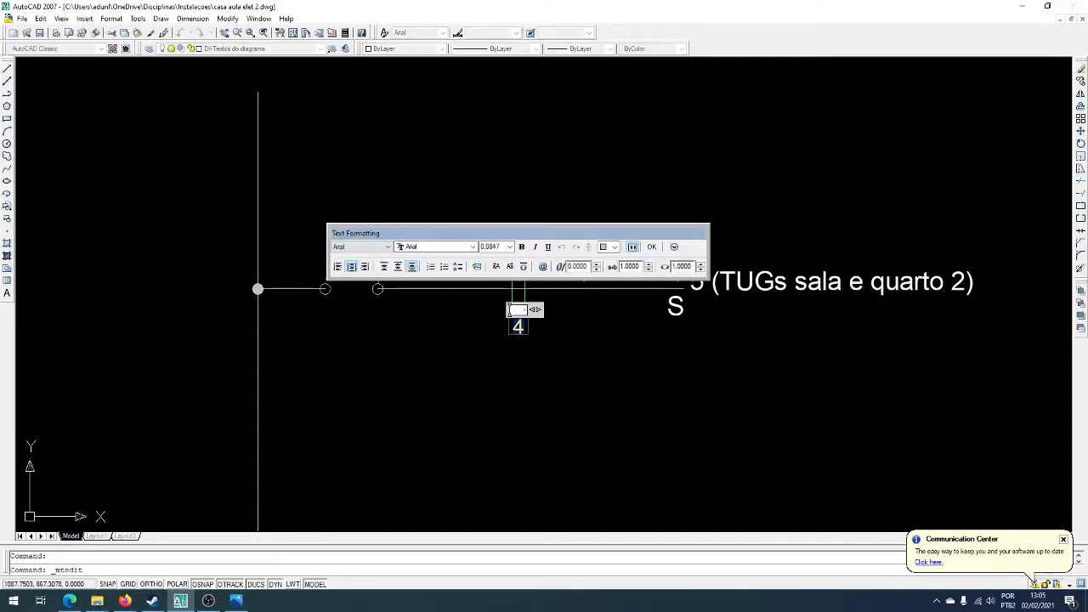
type("2.5")
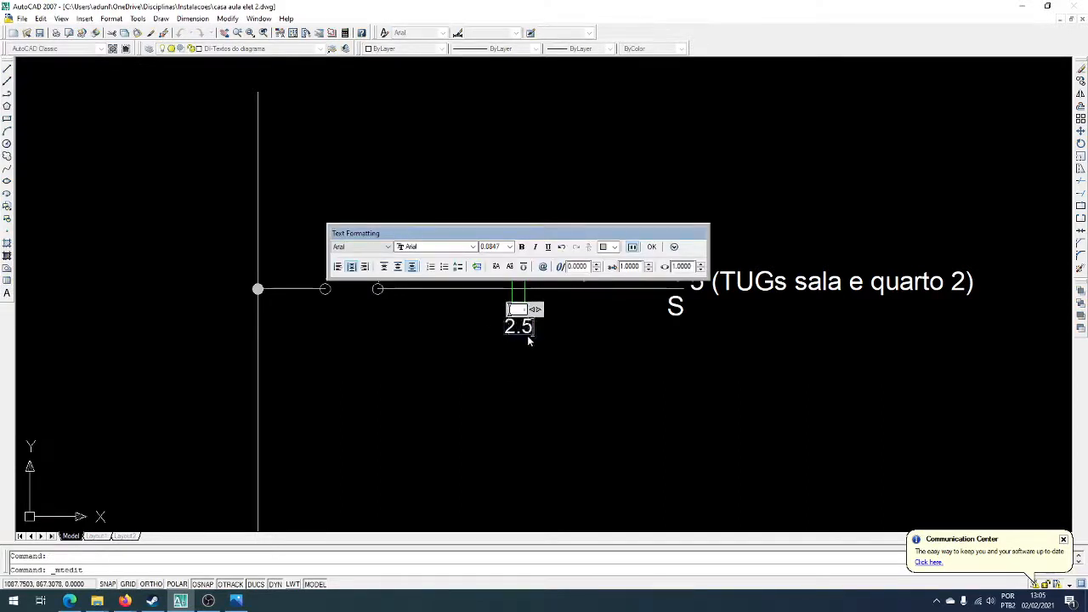
left_click(529, 339)
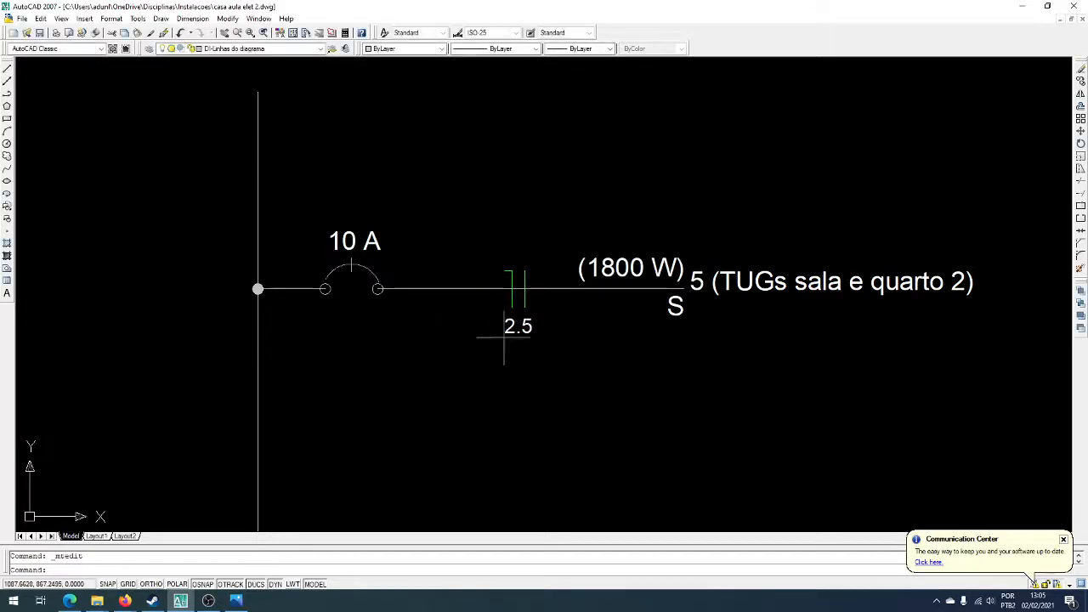
scroll(525, 287, "up", 5)
left_click(542, 277)
left_click(521, 239)
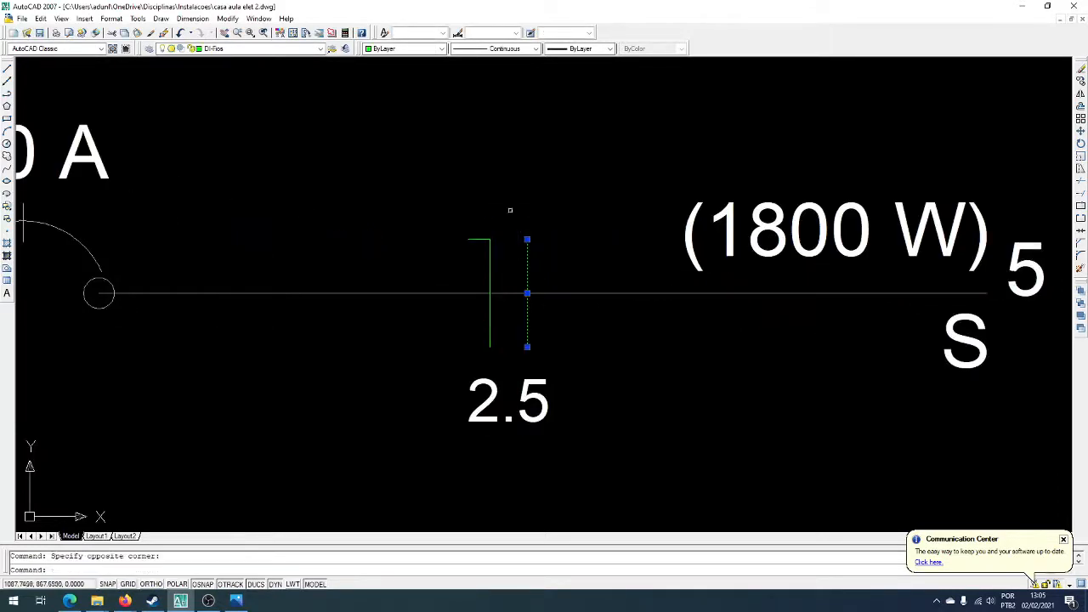
left_click(509, 207)
left_click(476, 255)
scroll(486, 298, "down", 2)
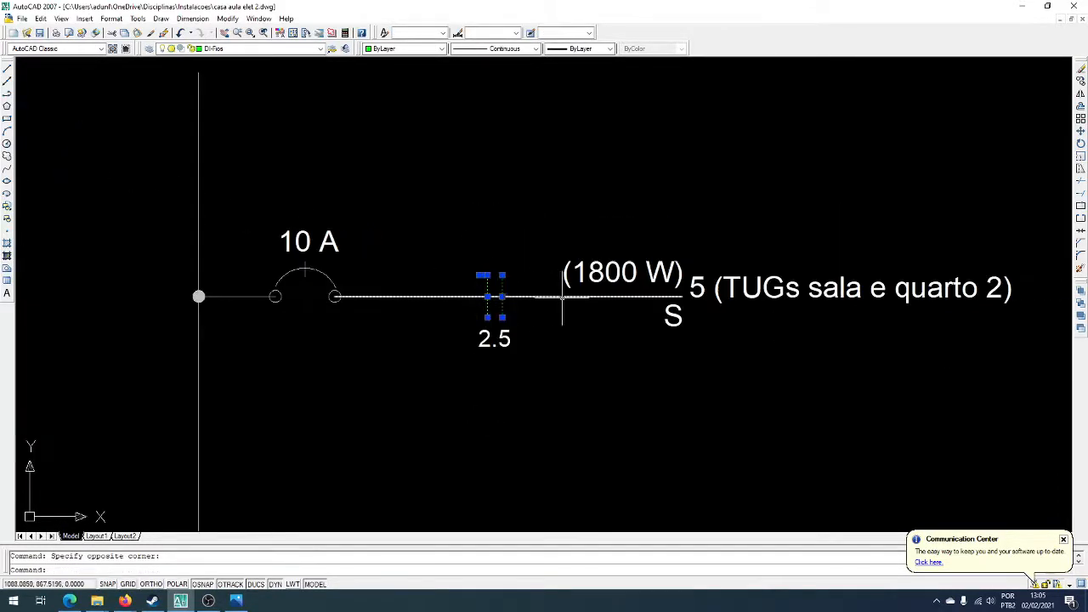
key("Escape")
- Change the first branch's power text to (200 W) and its circuit text to 1 (Iluminação)
double_click(605, 272)
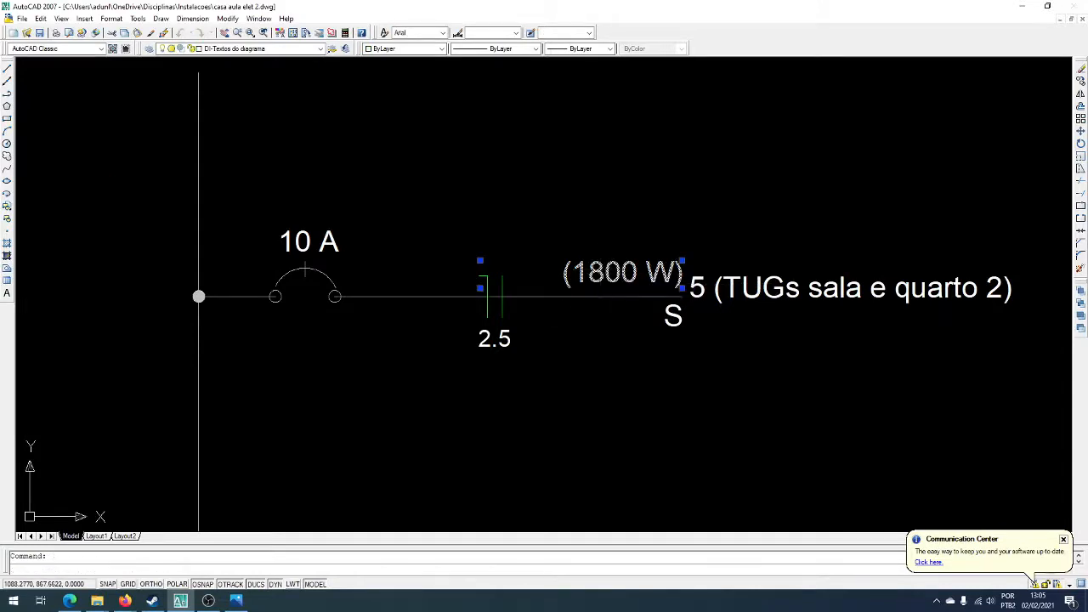
left_click(658, 370)
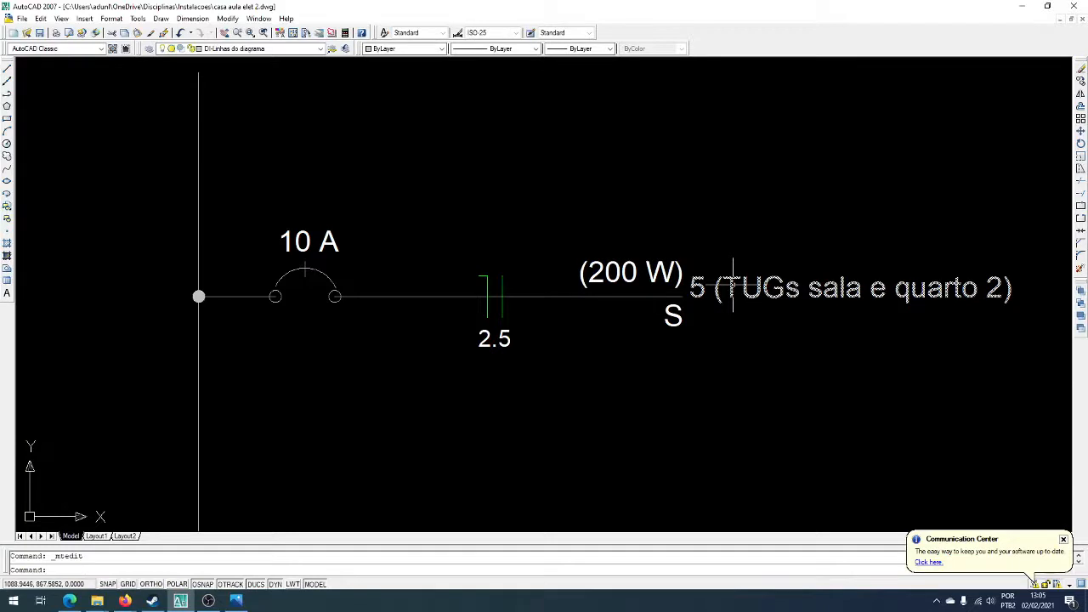
double_click(705, 289)
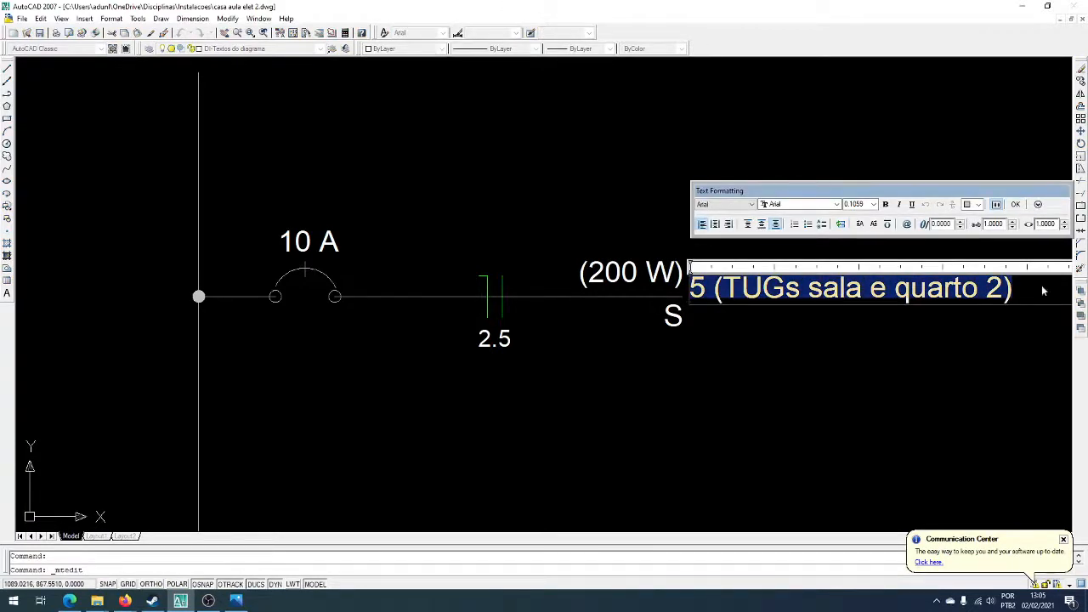
type("1 (Iluminação")
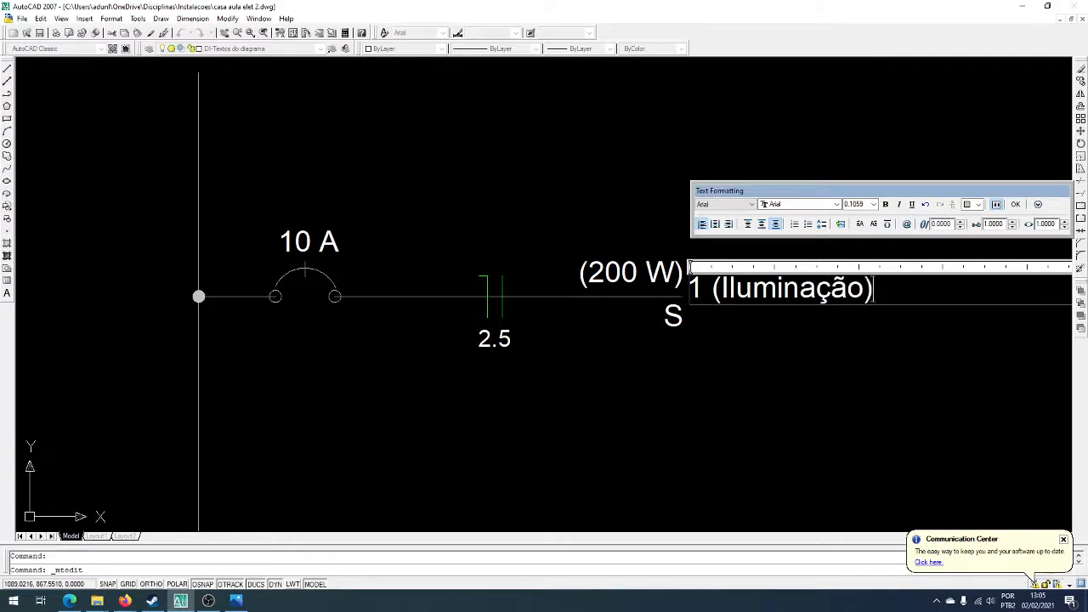
left_click(935, 317)
left_click(707, 352)
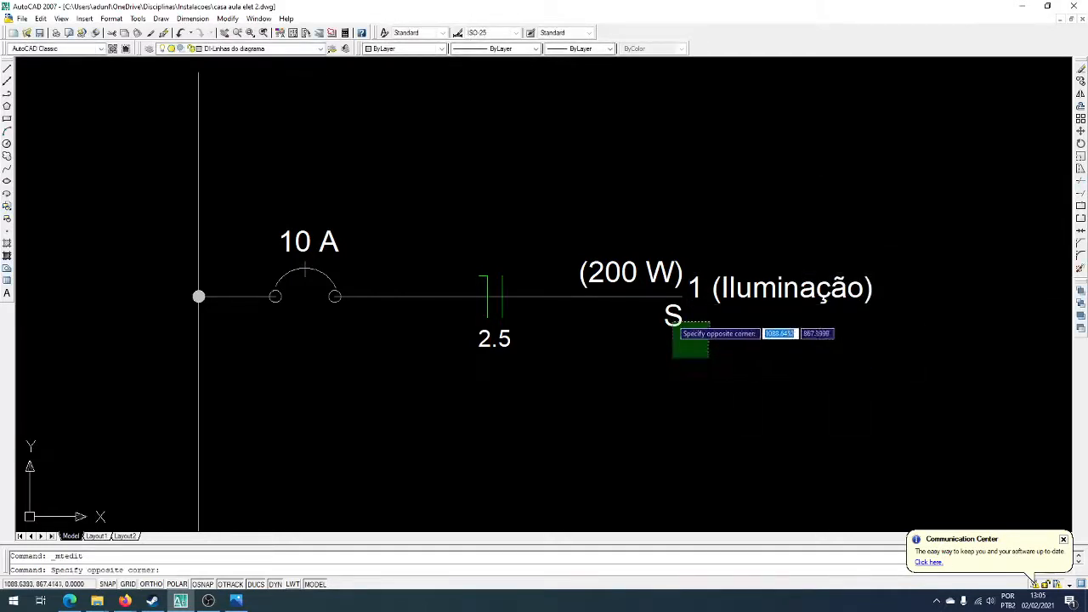
left_click(672, 316)
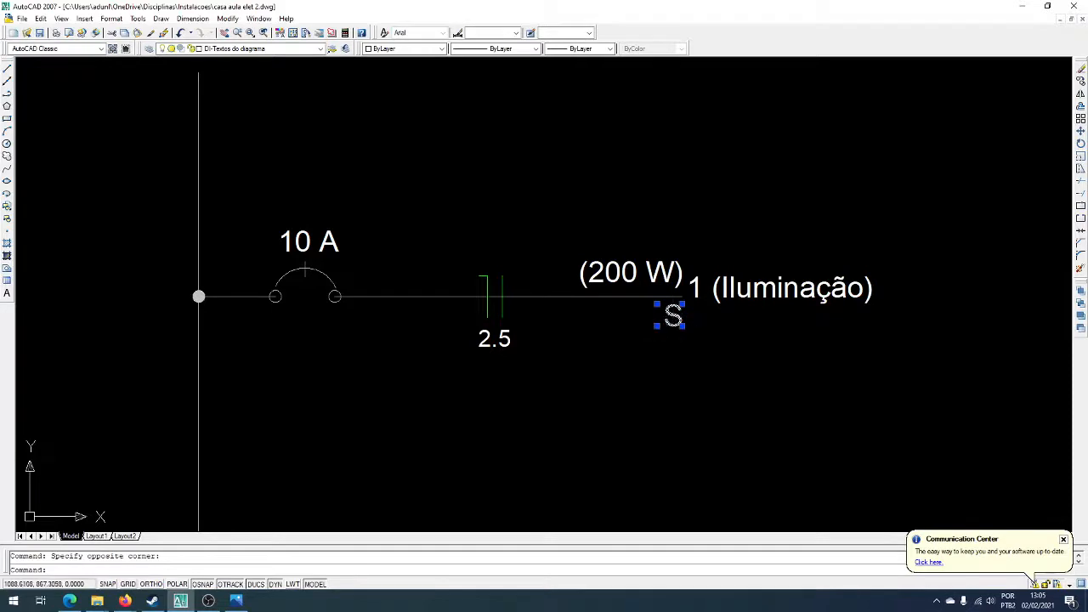
scroll(671, 357, "down", 4)
scroll(671, 357, "up", 3)
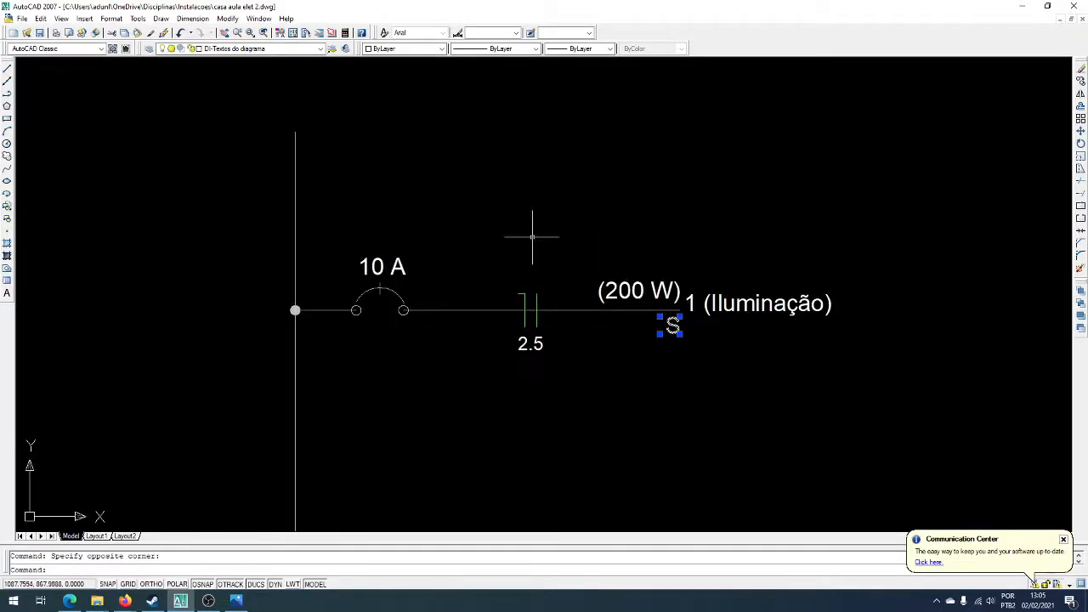
key("Escape")
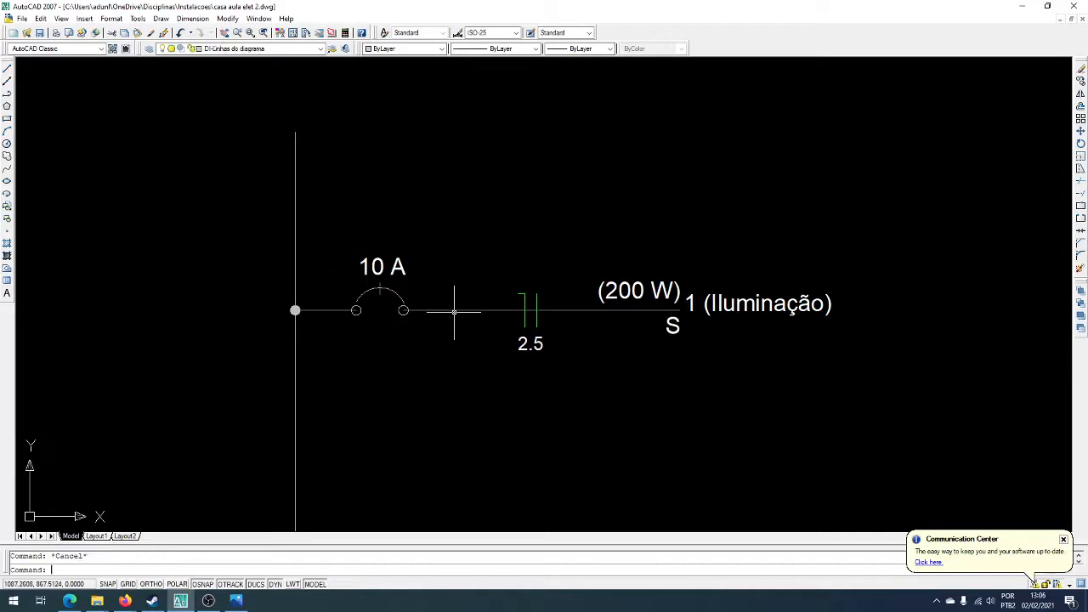
- Assign the new breaker symbol's circles, arc and tick to the DI-Disjuntor layer
scroll(420, 304, "up", 5)
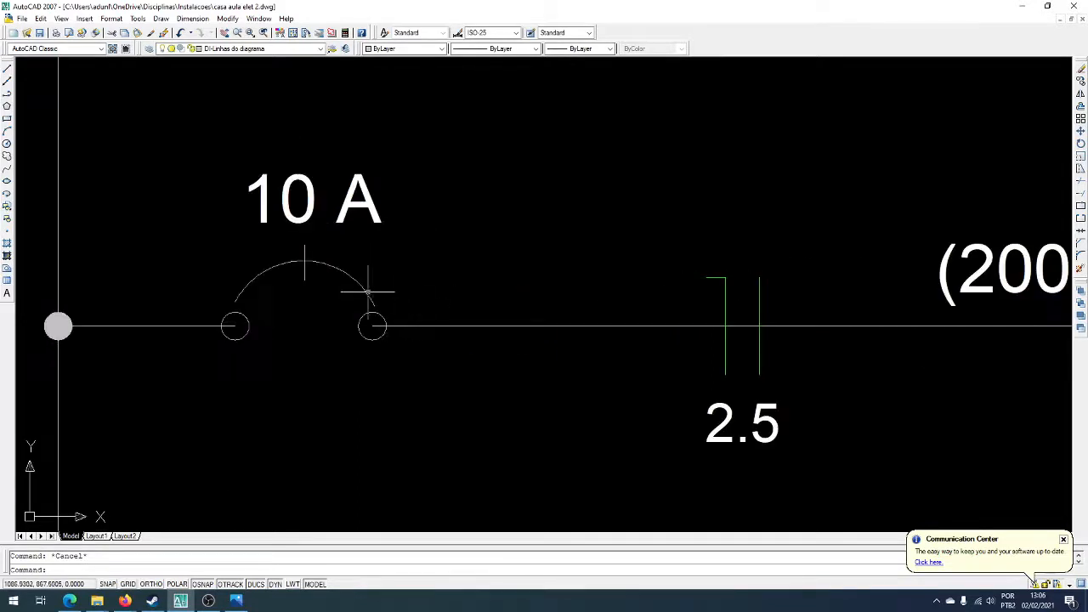
left_click(189, 229)
left_click(417, 400)
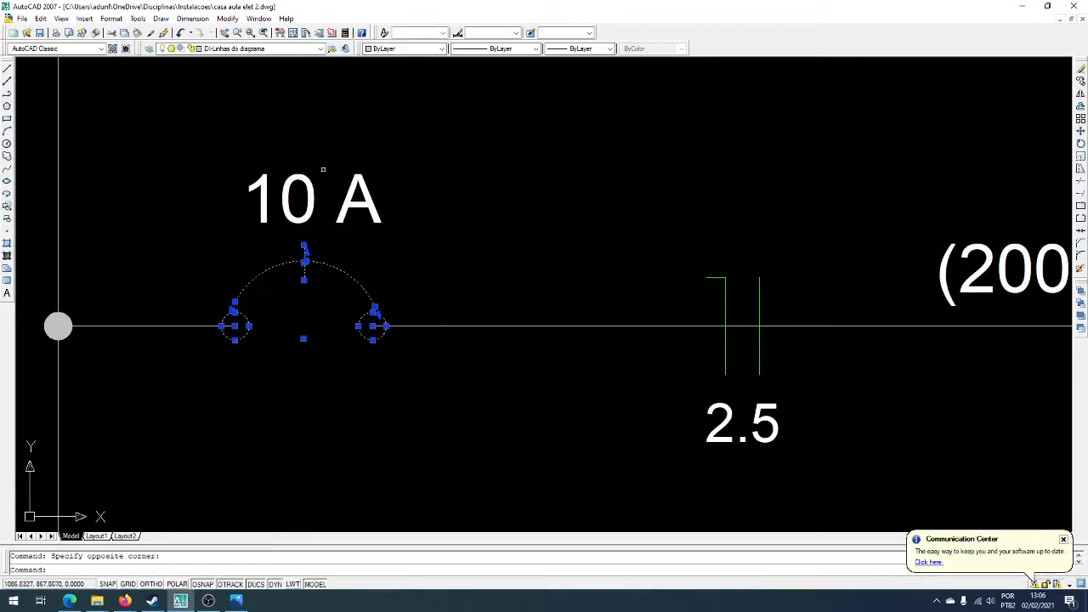
left_click(321, 48)
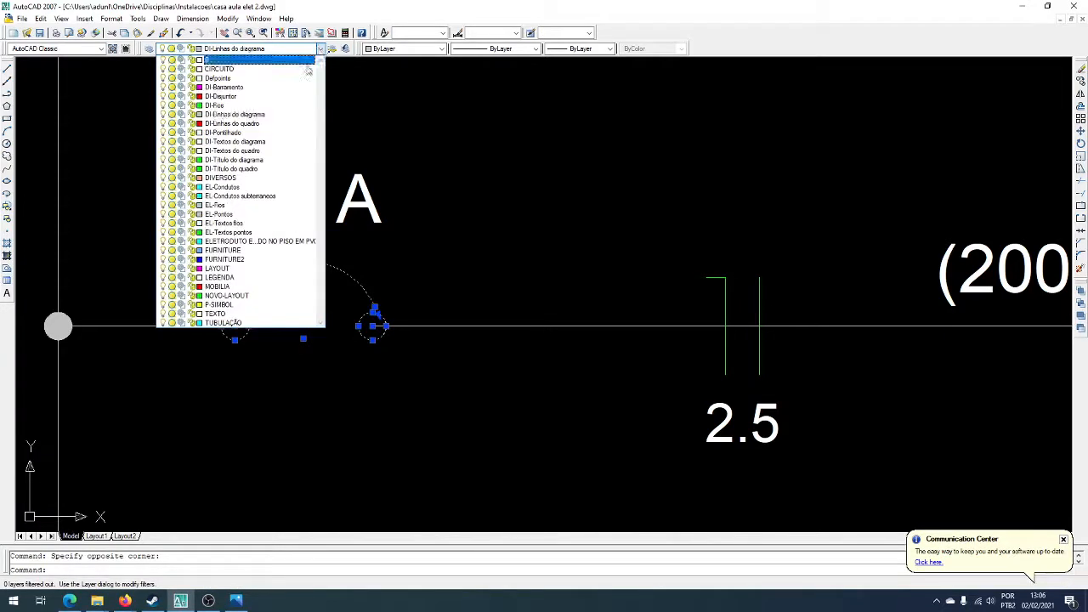
left_click(262, 97)
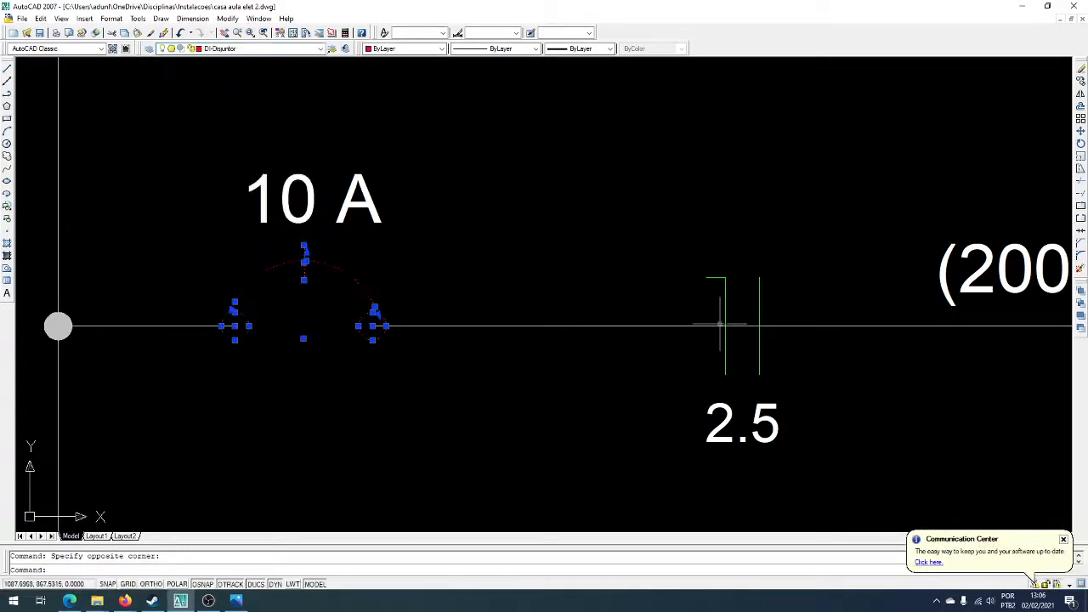
key("Escape")
left_click(830, 271)
left_click(711, 325)
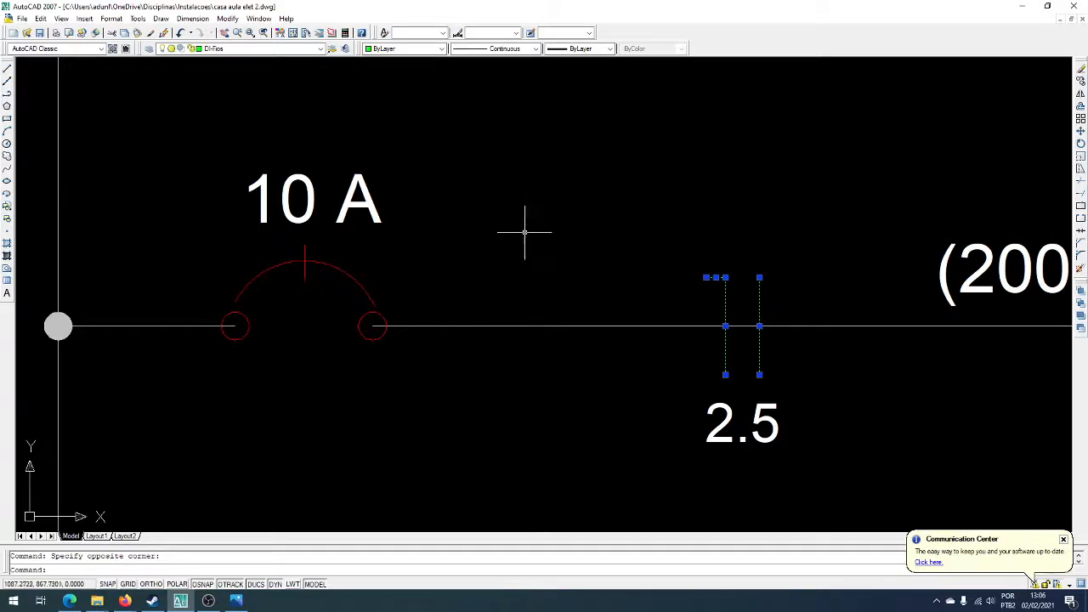
key("Escape")
- Copy the whole first branch with its symbols and texts straight down along the busbar by about 0.76 units, with Ortho on
scroll(539, 243, "down", 5)
scroll(602, 287, "up", 3)
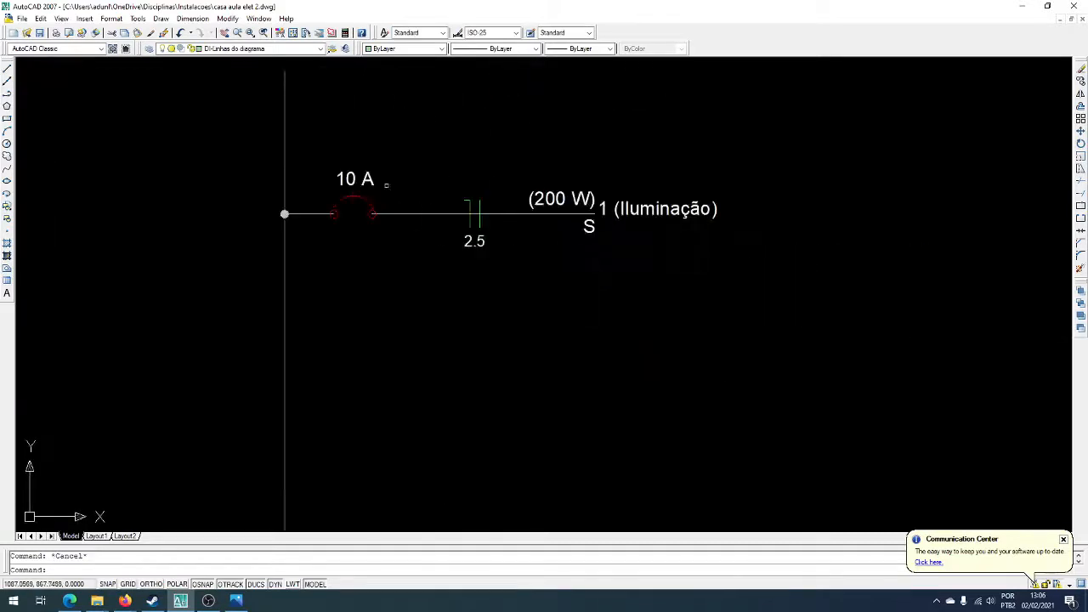
left_click(240, 129)
left_click(797, 323)
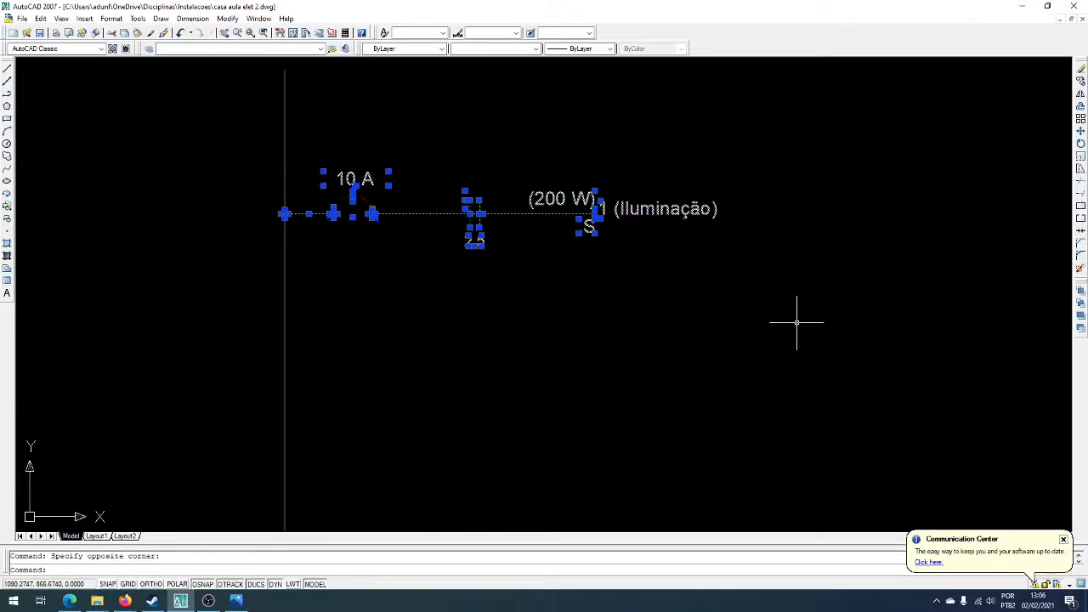
key("Return")
left_click(782, 268)
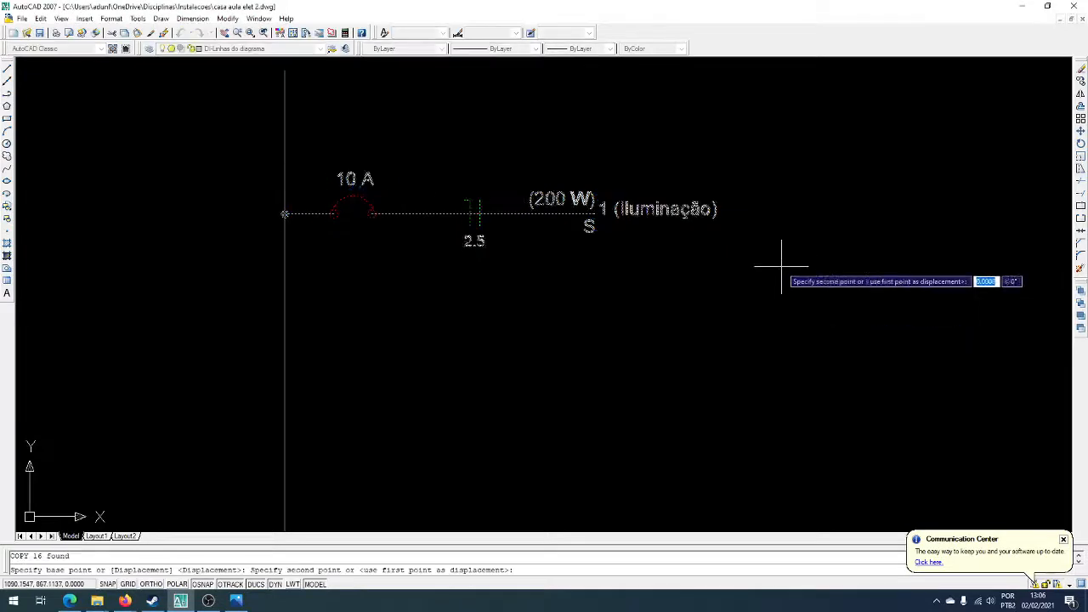
key("F8")
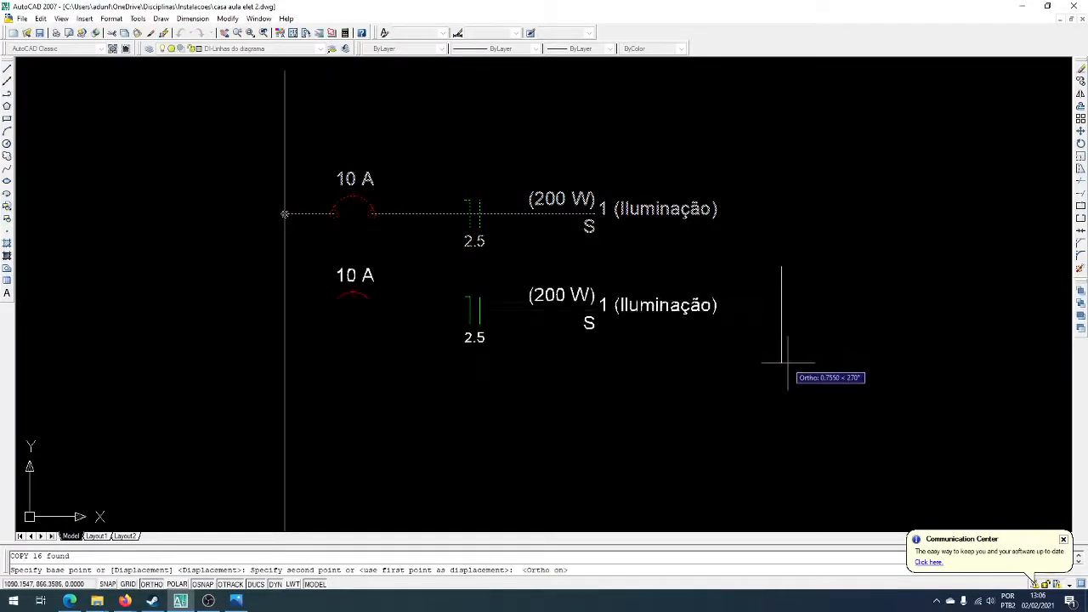
left_click(788, 363)
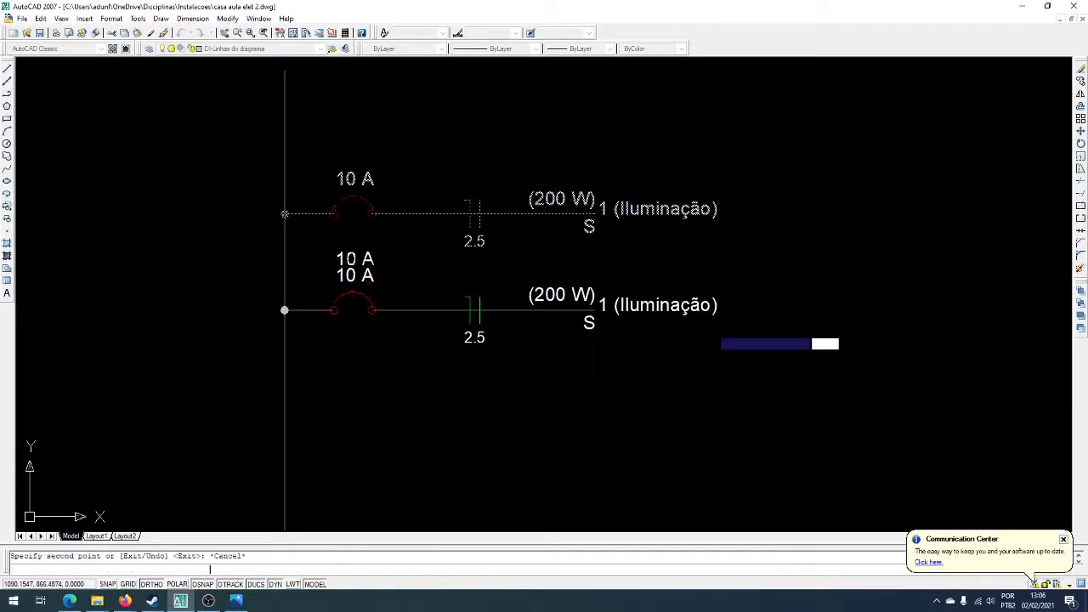
key("Escape")
- Change the second branch's circuit text to 2 (Tomadas Cozinha)
scroll(494, 284, "up", 5)
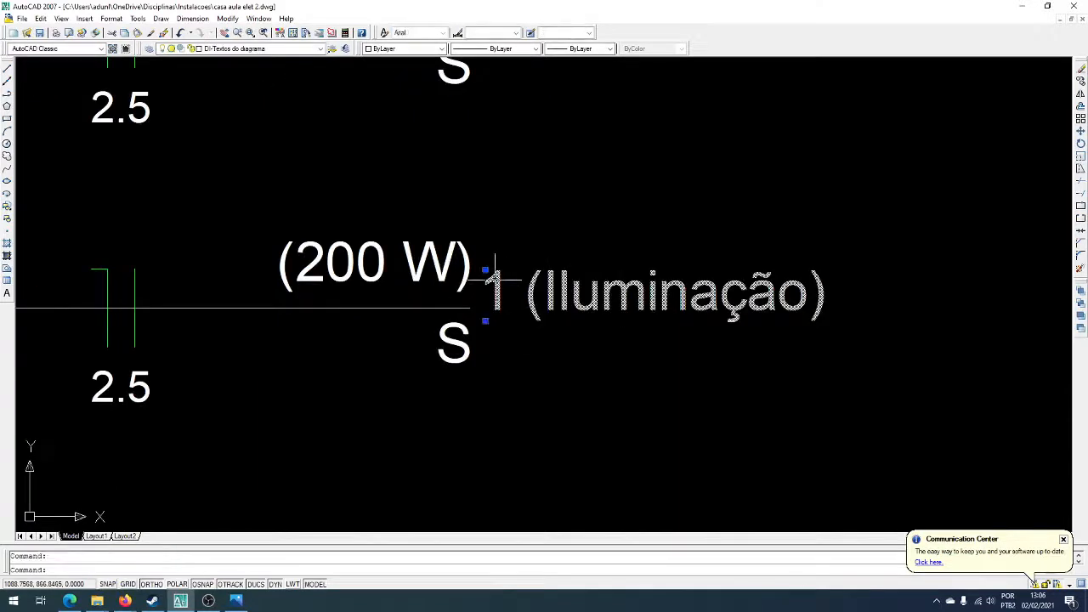
double_click(494, 283)
type("2")
left_click_drag(547, 293, 809, 296)
type("Tomadas Coz")
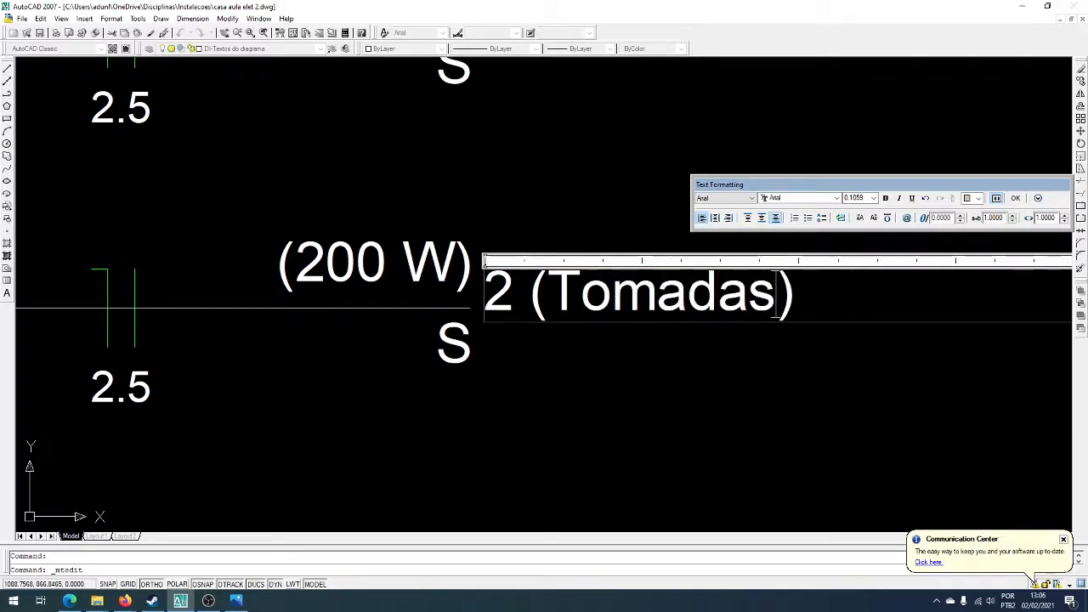
type("inha")
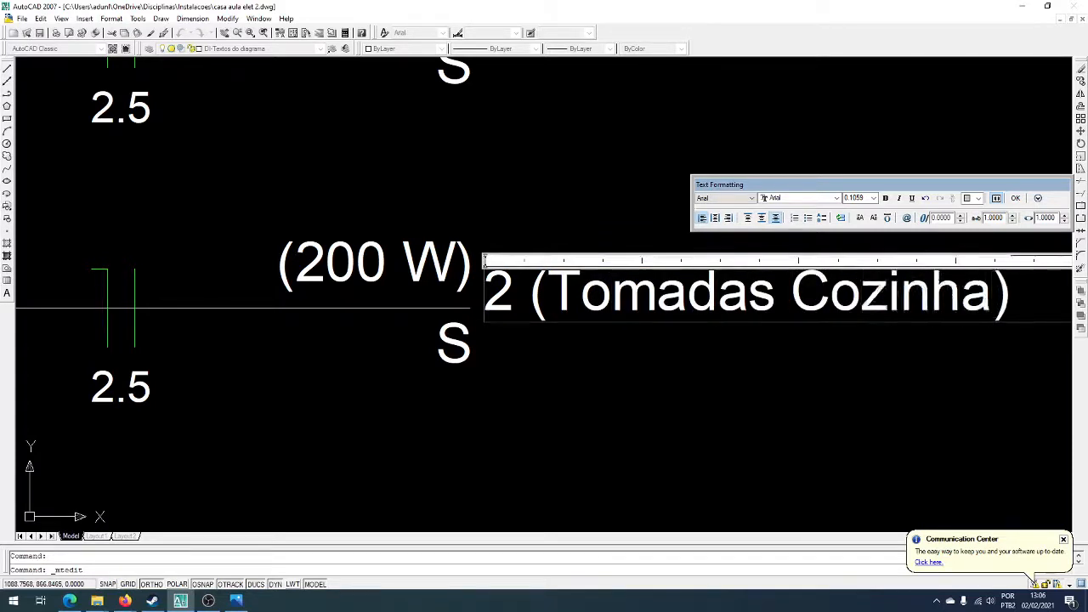
left_click(799, 394)
- Change the second branch's power text to (1200 W)
scroll(792, 384, "down", 2)
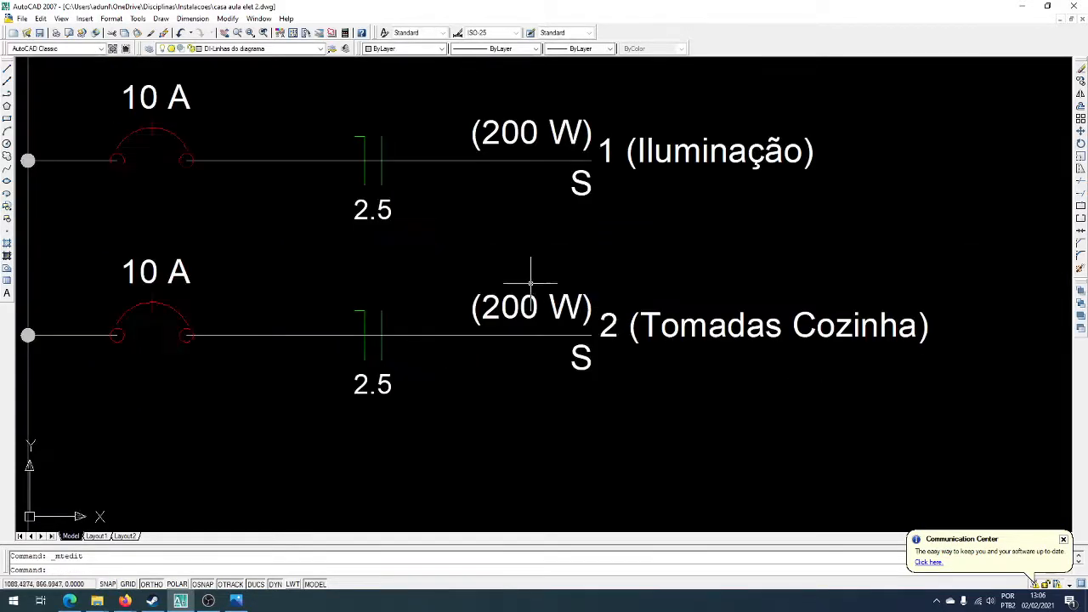
scroll(530, 286, "up", 3)
double_click(468, 320)
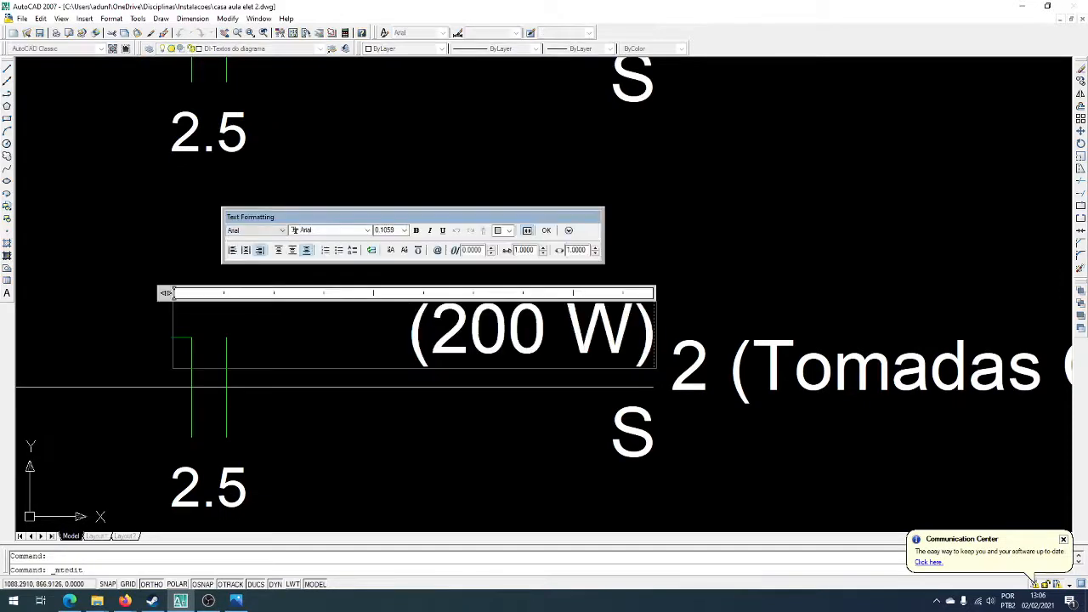
type("1")
left_click(768, 275)
scroll(747, 277, "down", 3)
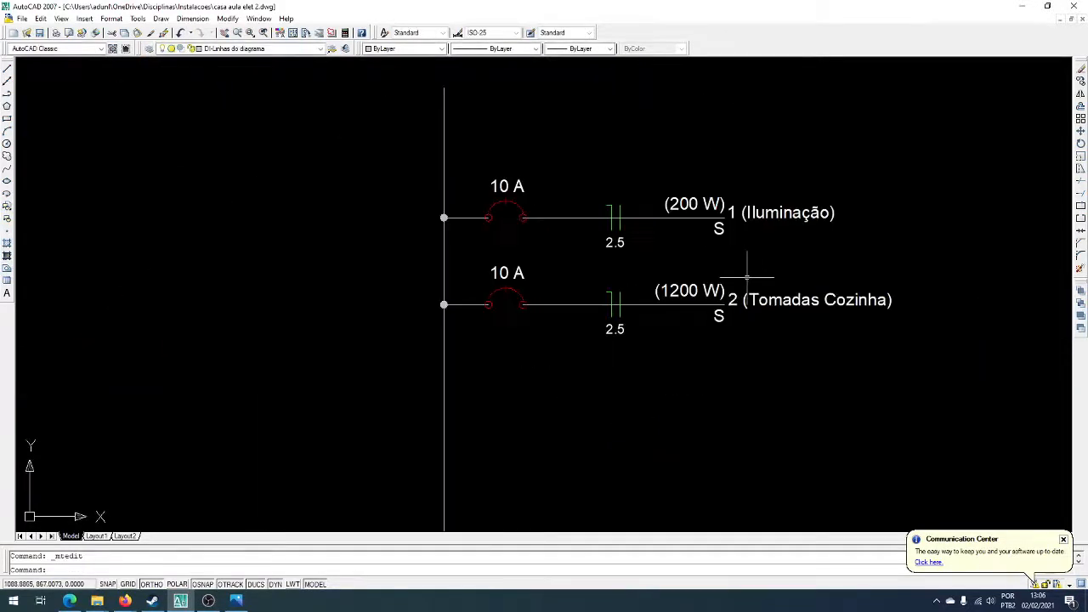
scroll(657, 359, "up", 2)
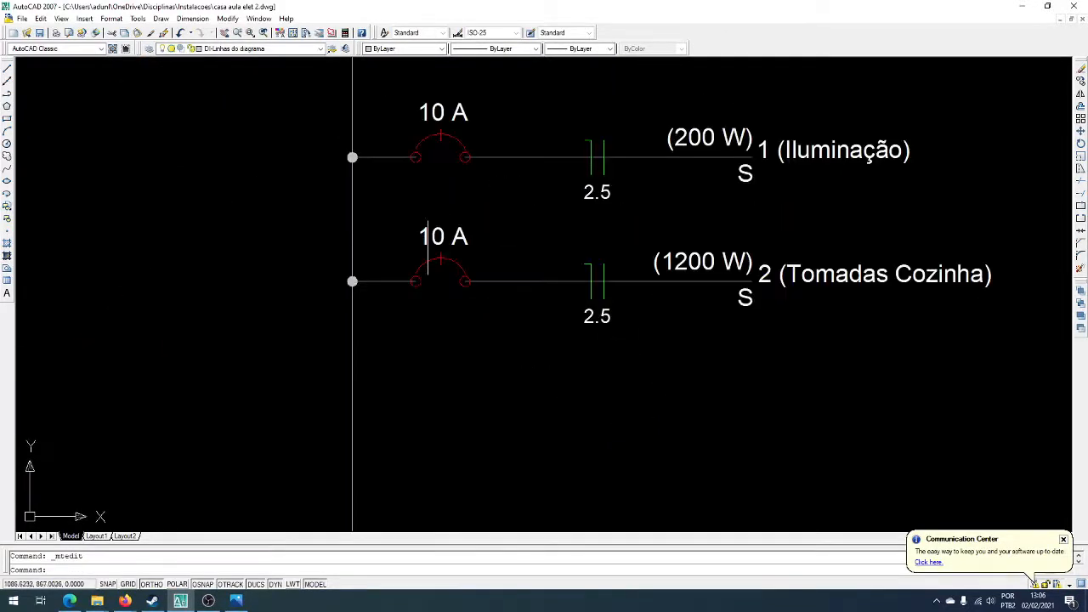
left_click(309, 209)
left_click(1012, 349)
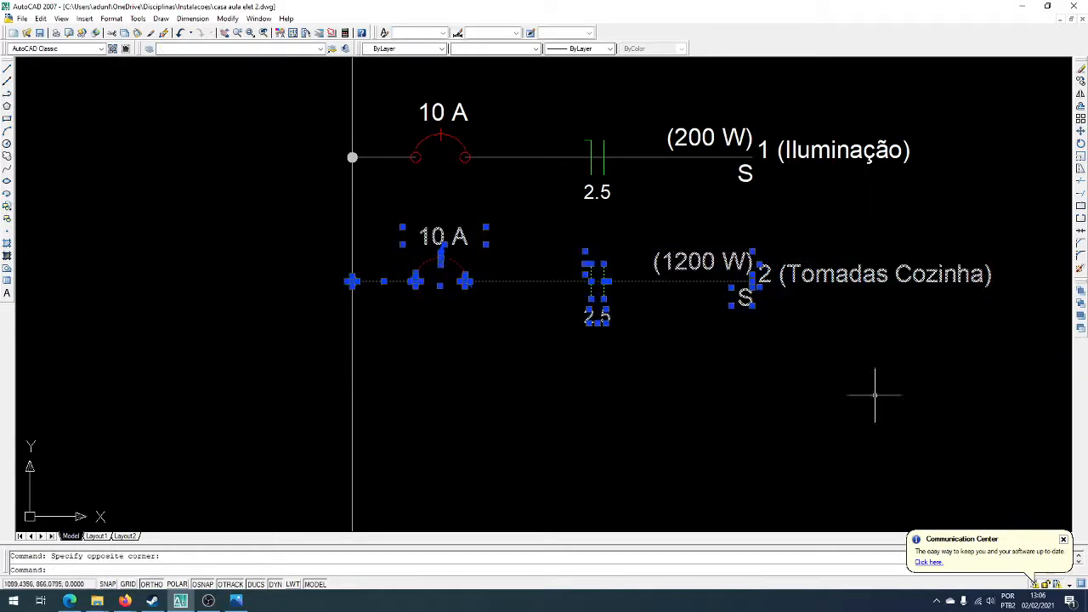
type("cp")
key("Return")
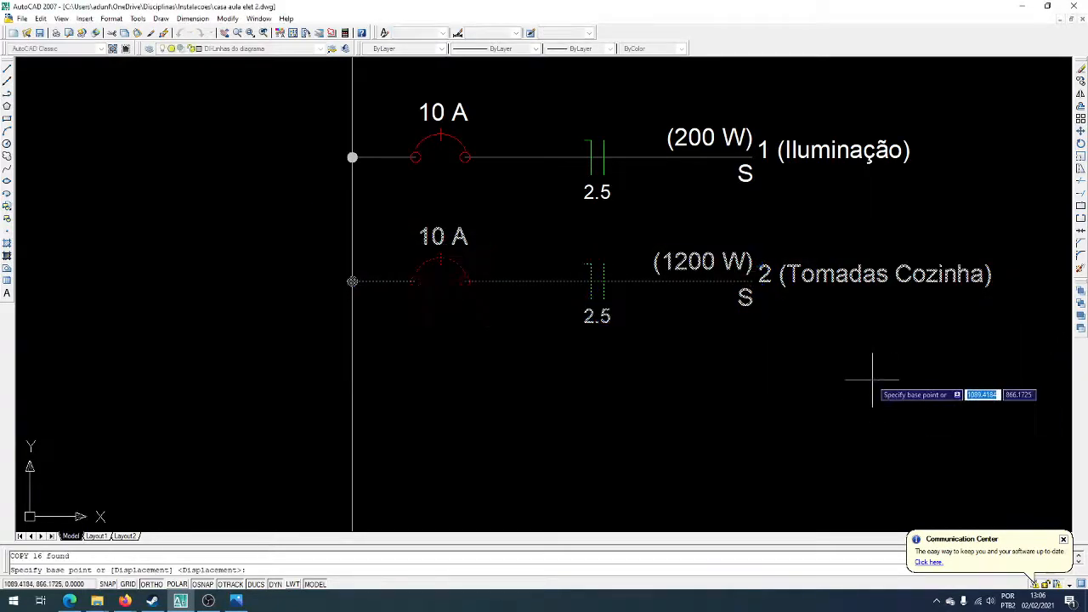
left_click(876, 384)
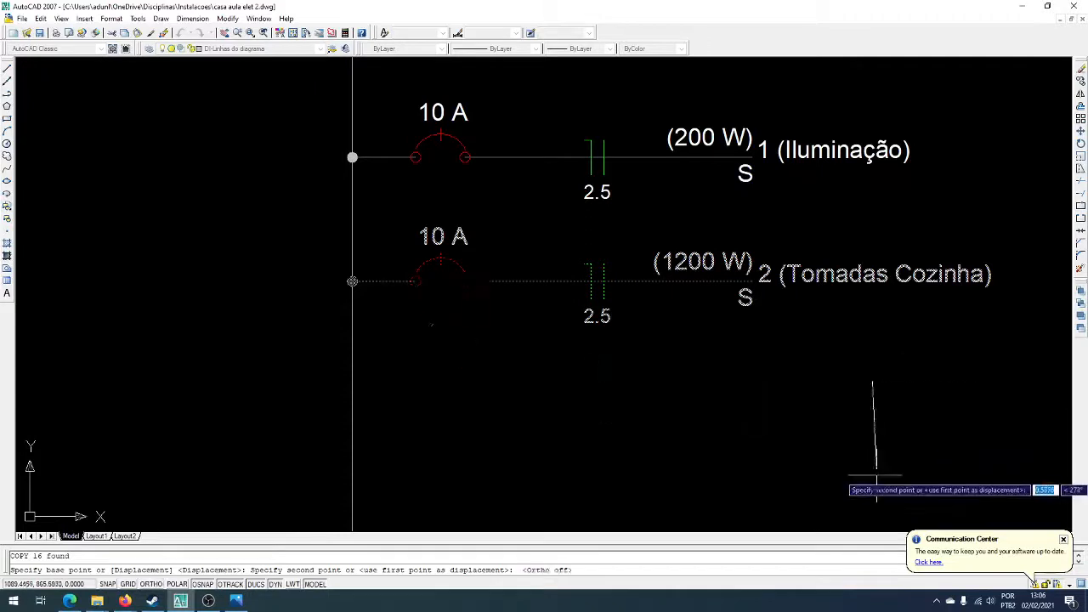
key("Escape")
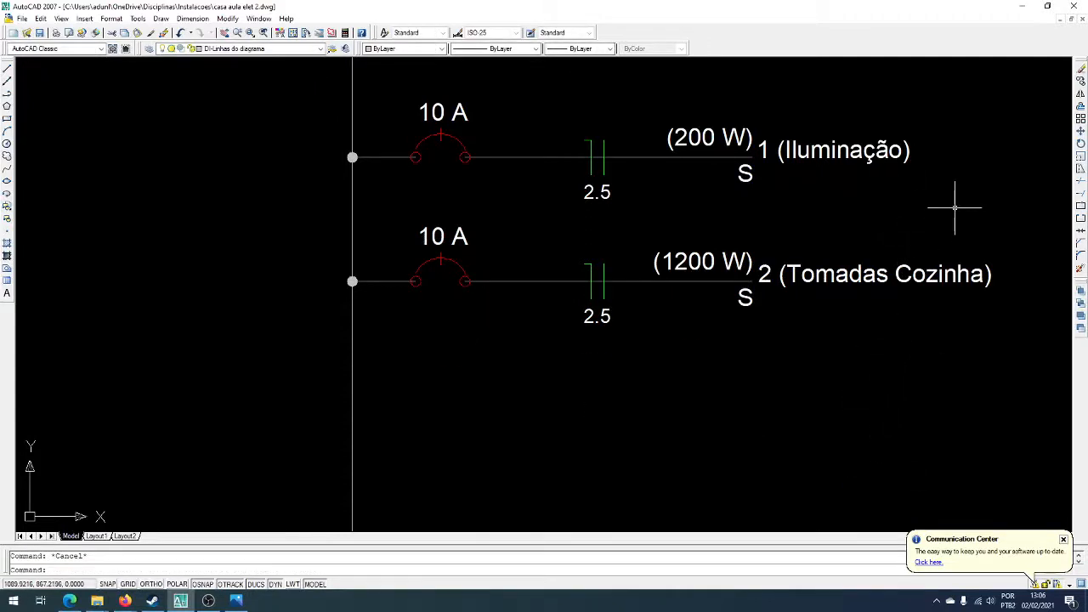
- Copy the whole circuit 2 branch straight down the busbar, using the distance from the first branch's node centre to the second's as displacement
left_click(275, 209)
left_click(1031, 382)
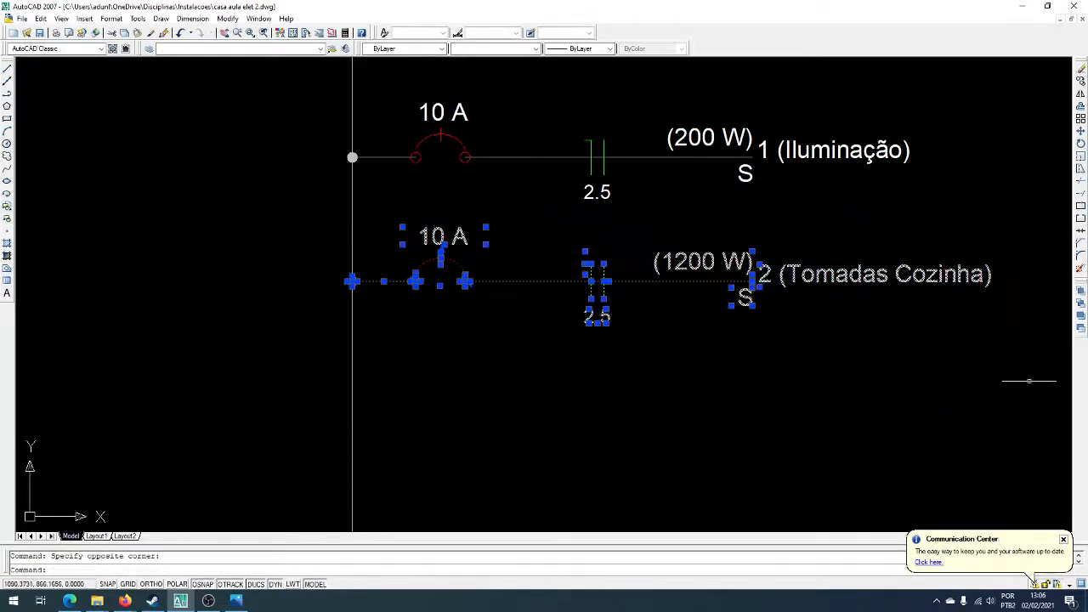
type("c")
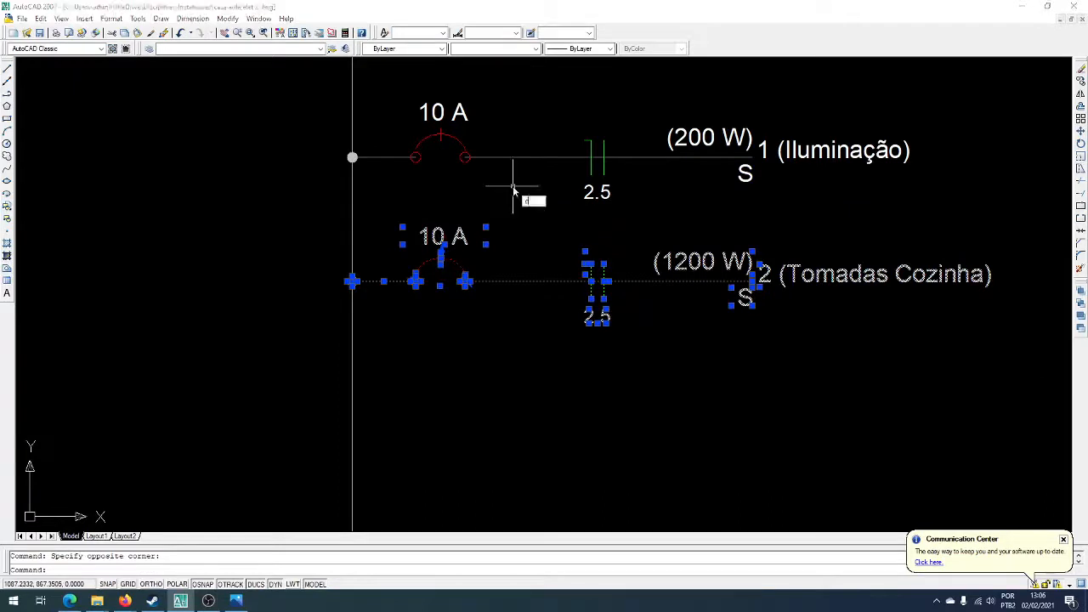
type("p")
key("Return")
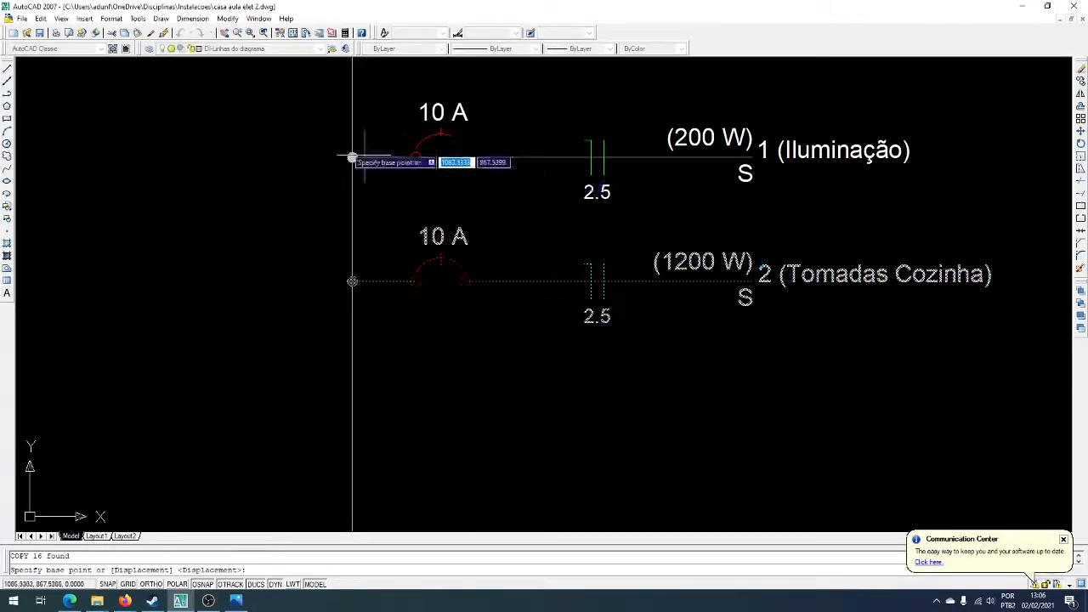
scroll(364, 179, "up", 6)
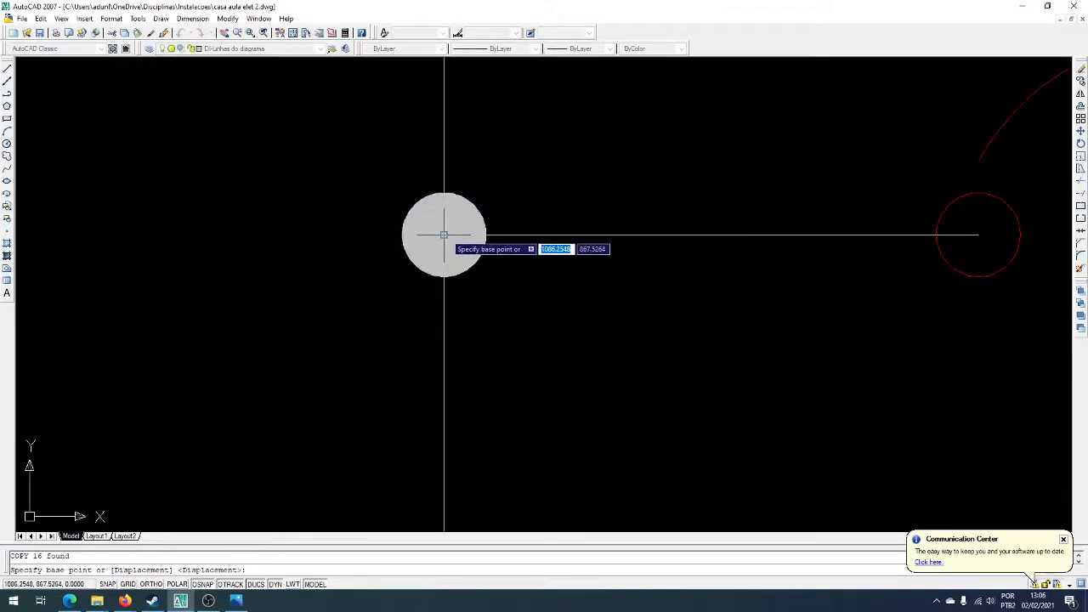
left_click(444, 235)
scroll(449, 191, "down", 6)
scroll(453, 182, "up", 5)
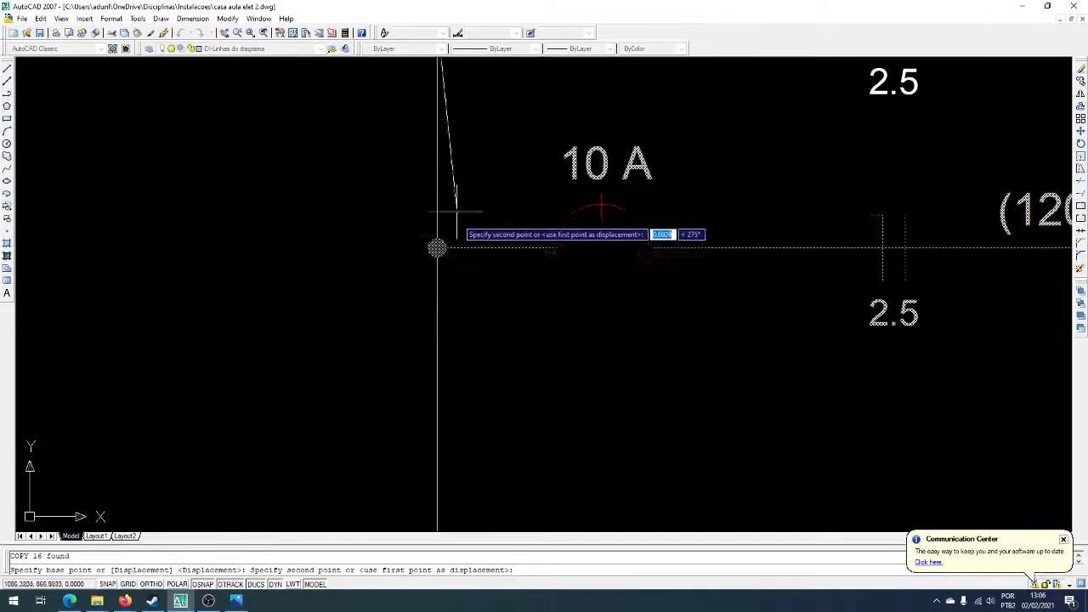
left_click(437, 247)
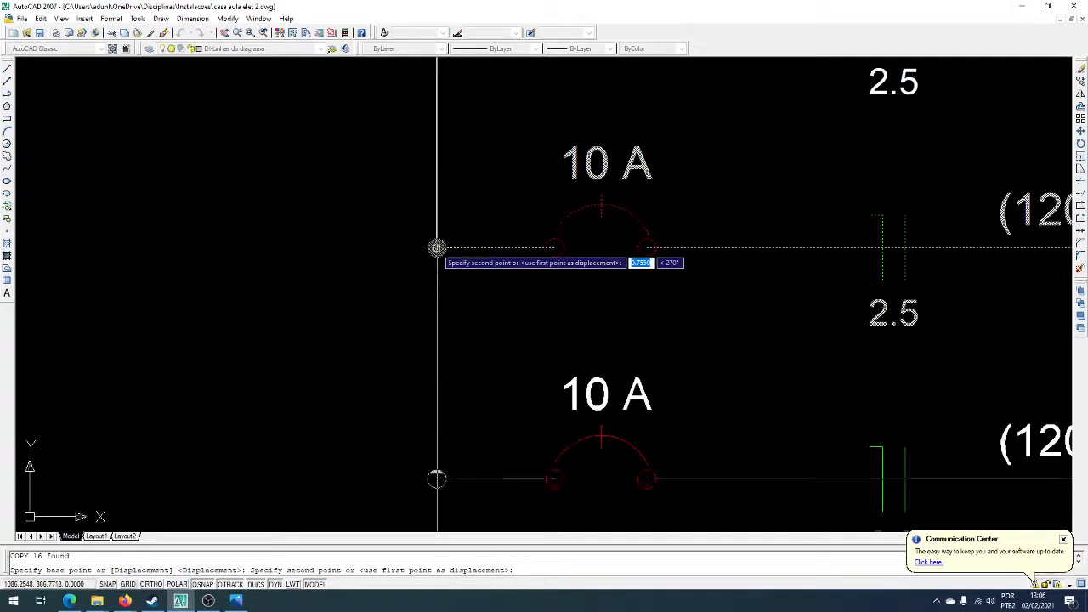
scroll(437, 246, "down", 5)
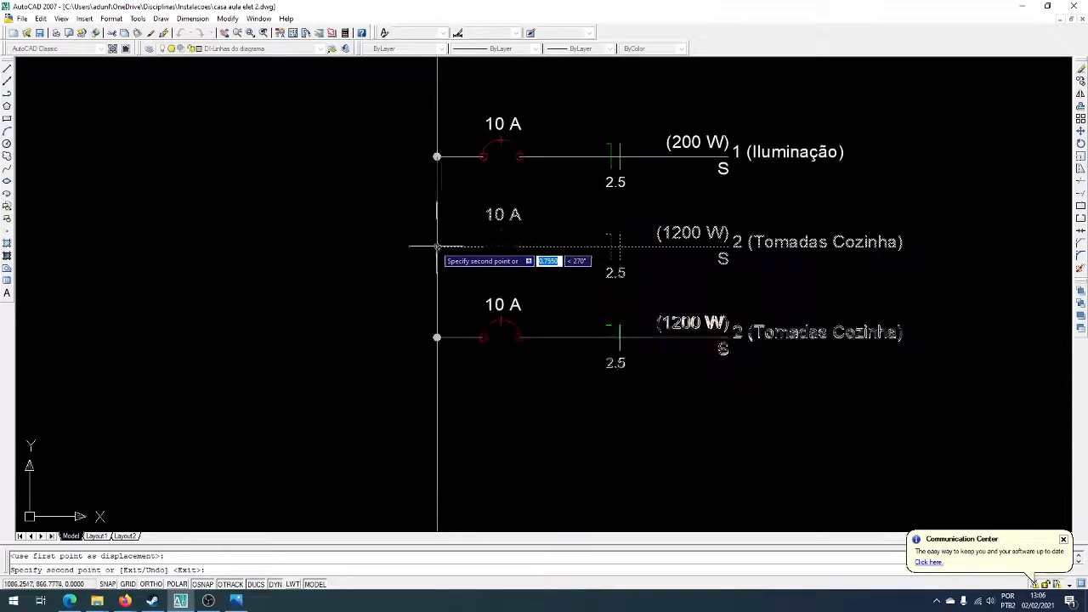
key("Escape")
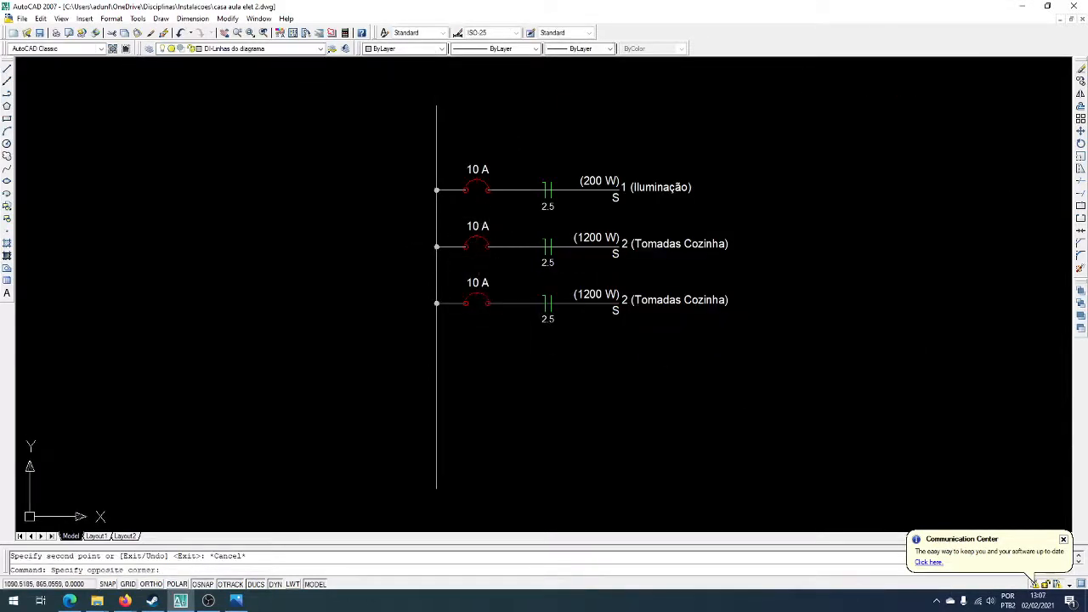
left_click(757, 377)
key("Escape")
left_click(665, 266)
left_click(558, 227)
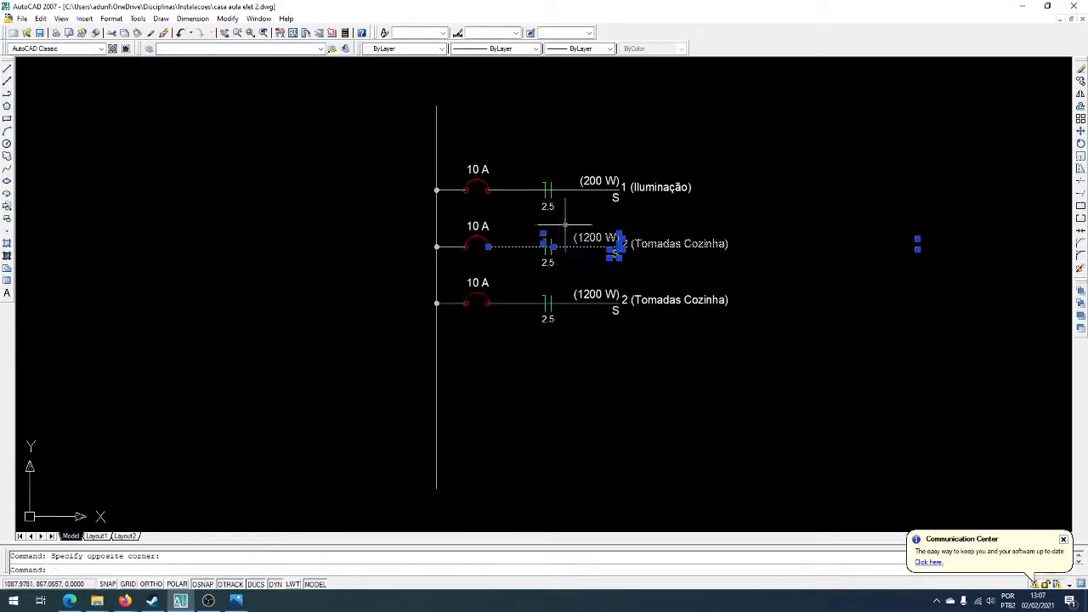
key("Escape")
scroll(579, 194, "up", 3)
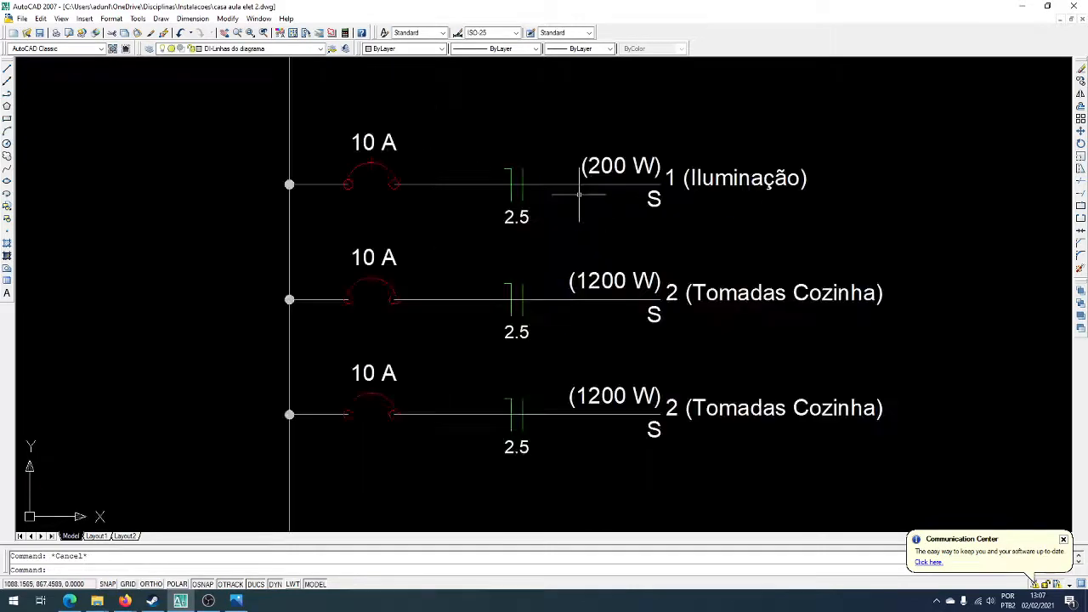
scroll(594, 292, "down", 6)
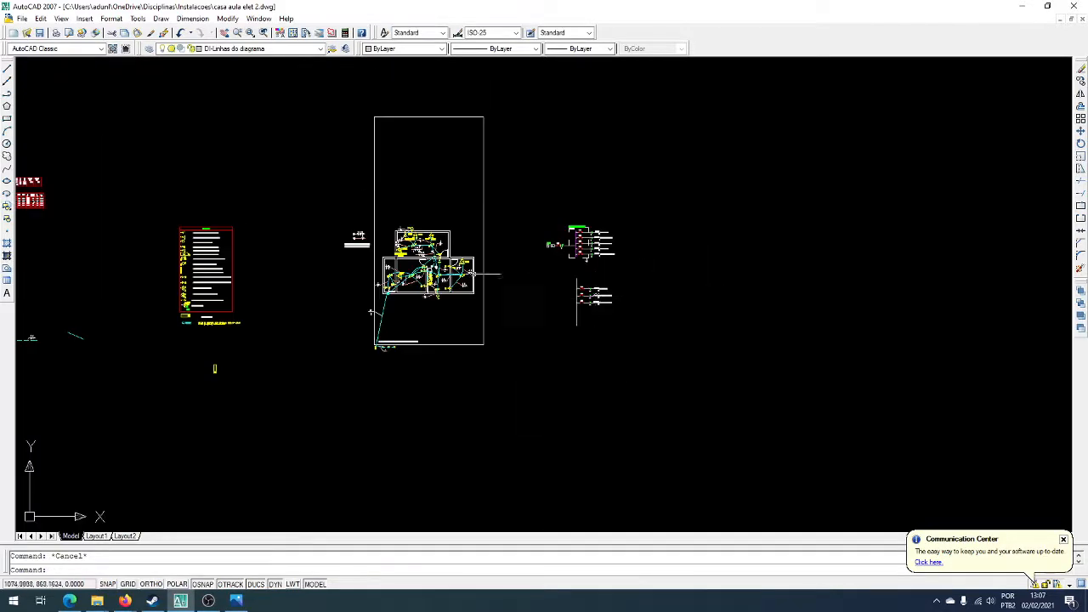
scroll(434, 259, "up", 7)
scroll(217, 178, "up", 2)
middle_click_drag(217, 178, 431, 200)
scroll(431, 201, "down", 8)
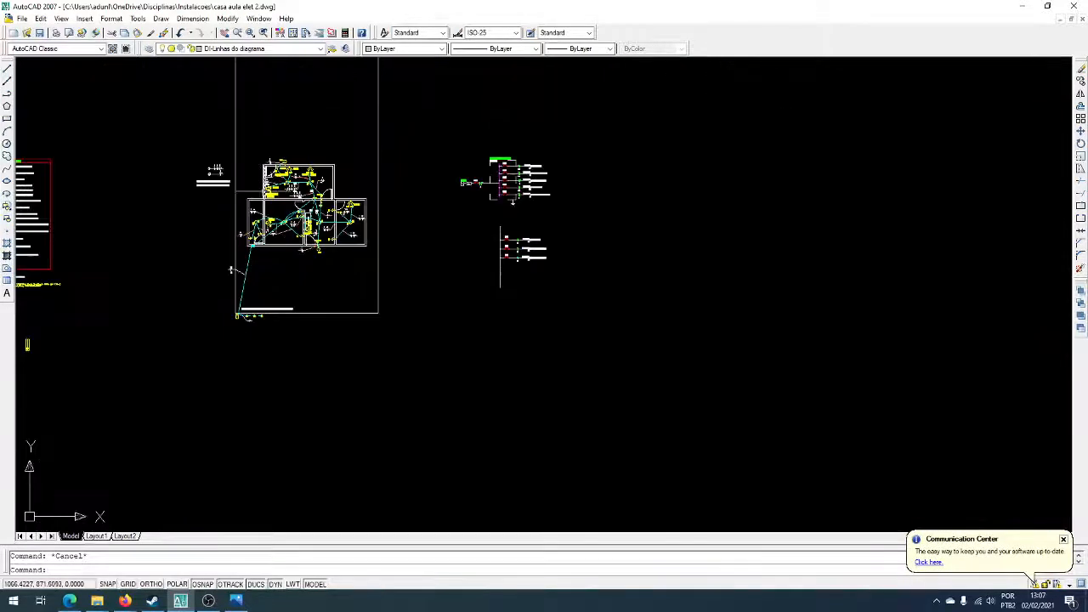
- Change the third branch's breaker rating to 16 A and its power text to (2000 W)
scroll(510, 247, "up", 10)
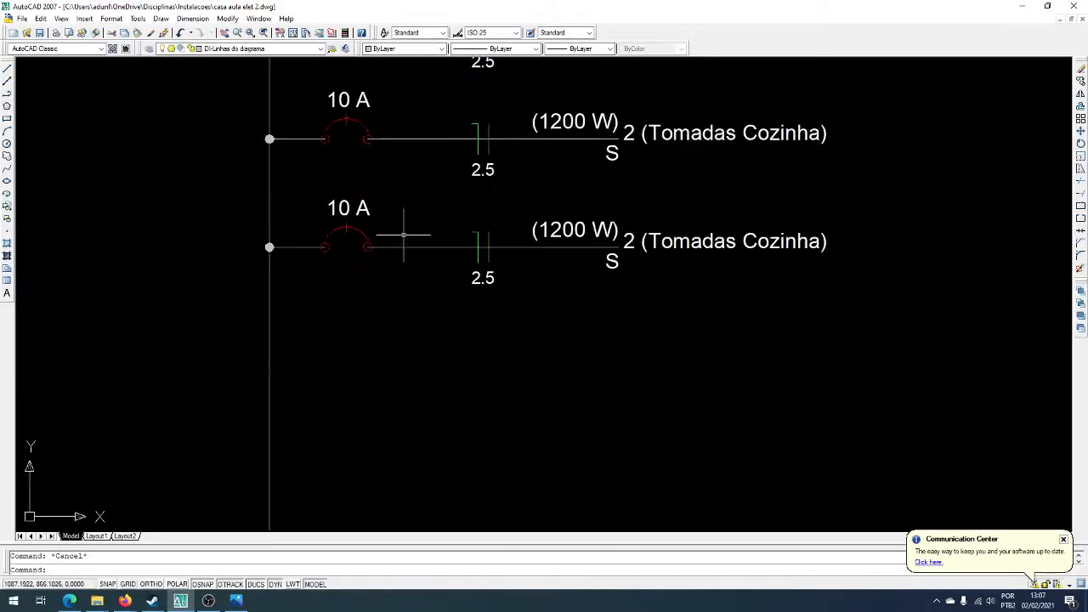
double_click(297, 179)
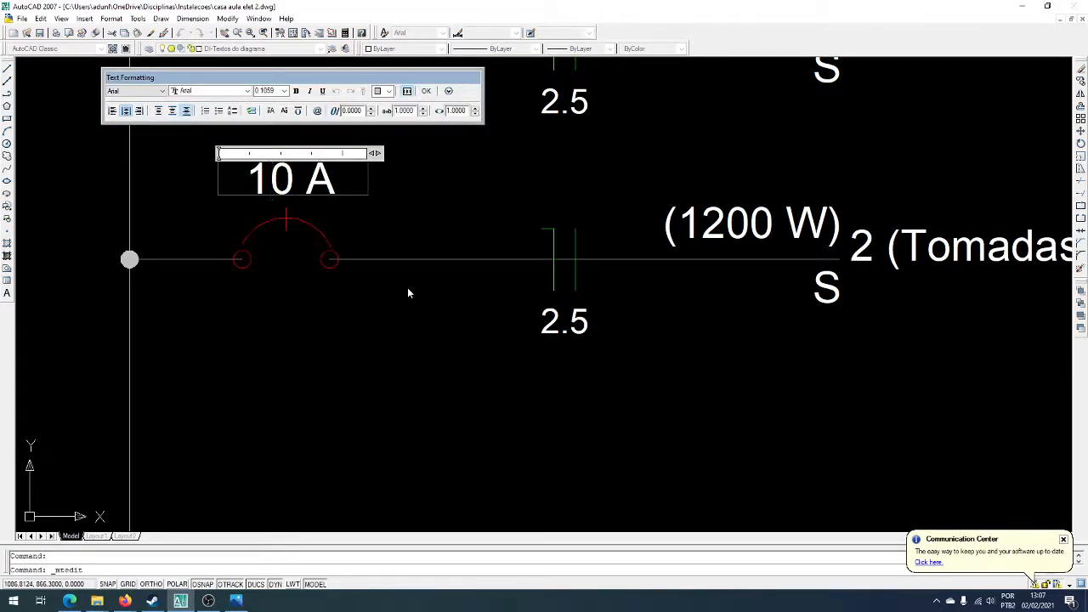
type("6")
key("Delete")
left_click(350, 232)
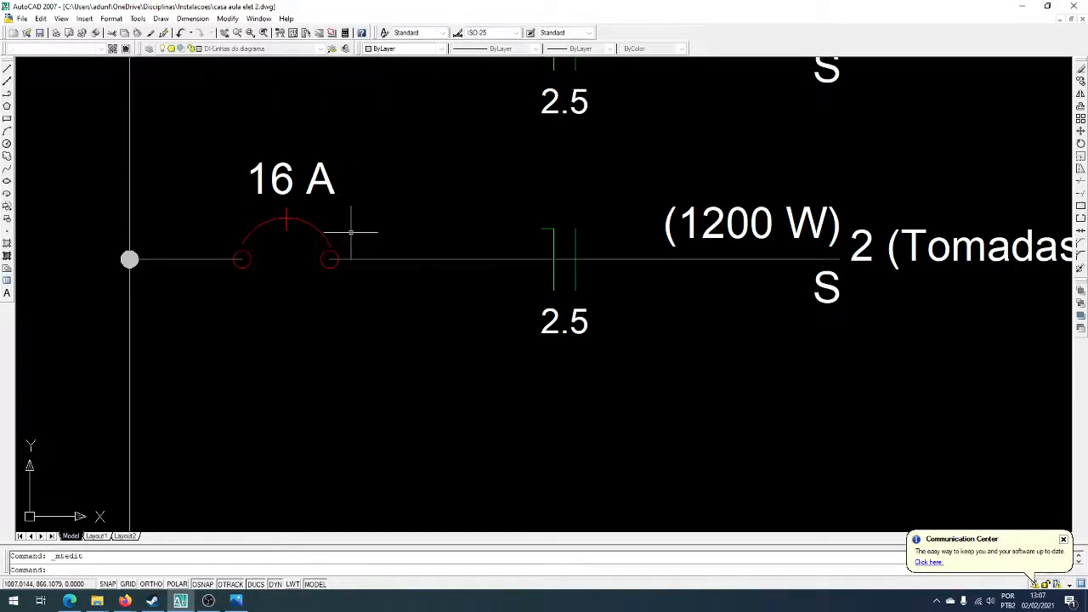
double_click(704, 224)
left_click_drag(724, 224, 680, 224)
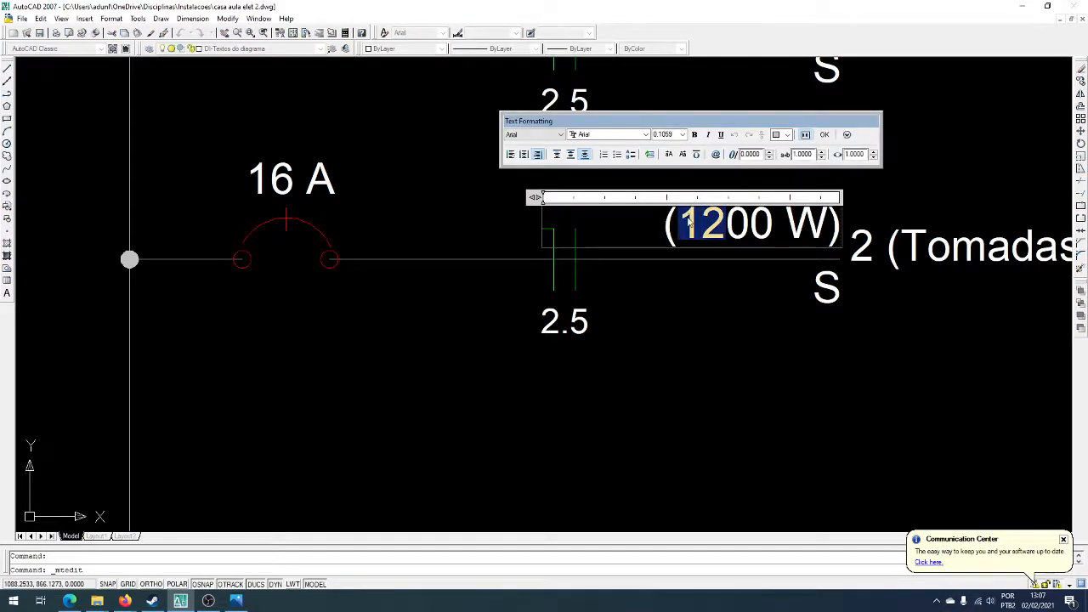
type("20")
left_click(977, 310)
- Change the third branch's circuit text to 3 (Tomada Microondas)
middle_click_drag(976, 310, 660, 363)
left_click(689, 312)
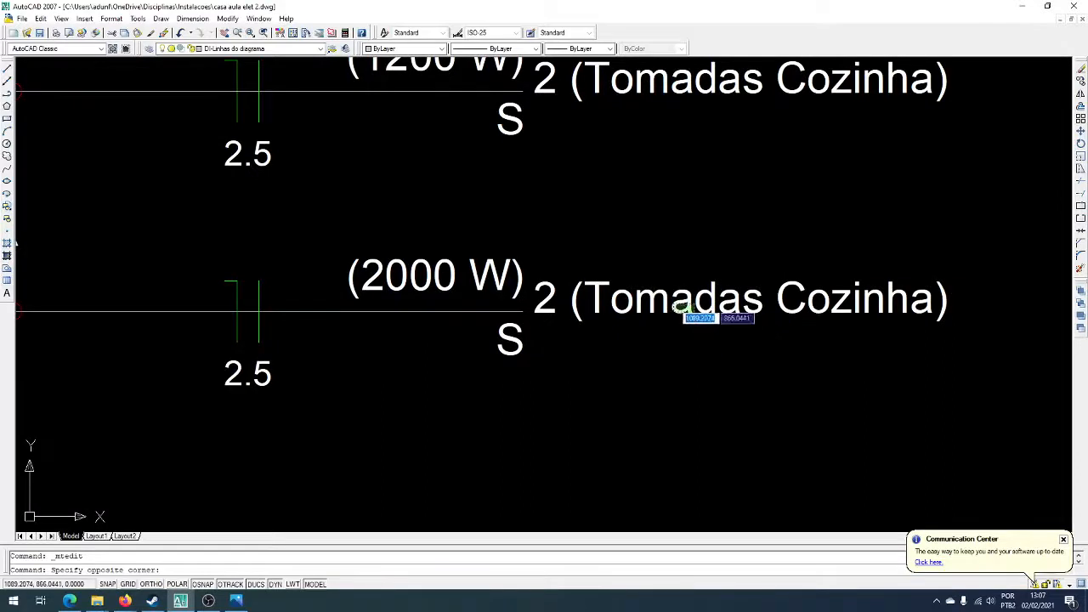
double_click(670, 305)
mouse_move(570, 307)
left_mouse_down()
mouse_move(537, 306)
mouse_move(570, 300)
left_mouse_up()
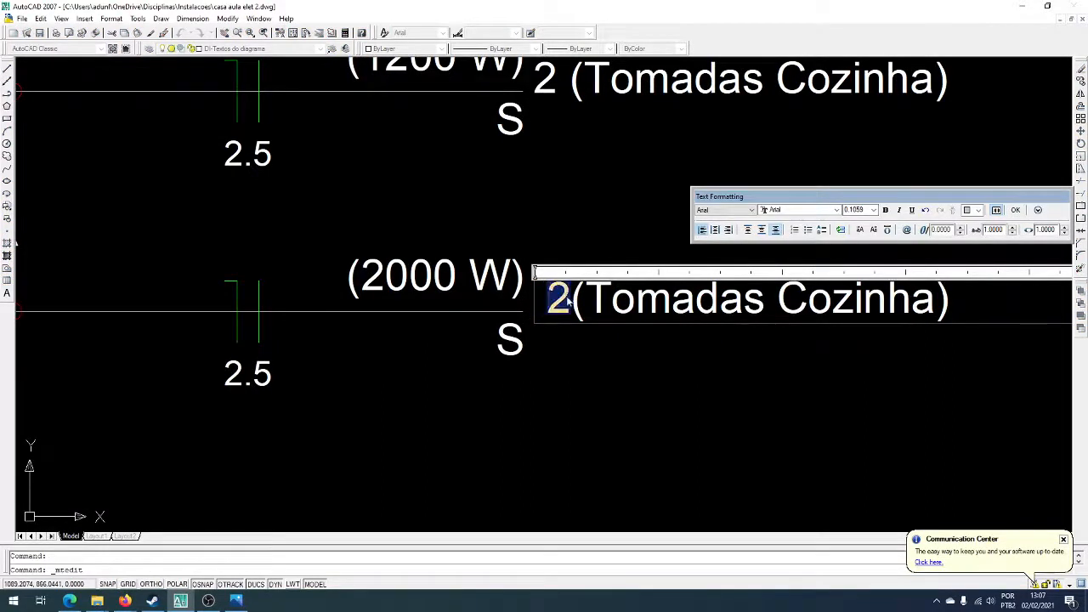
type("3")
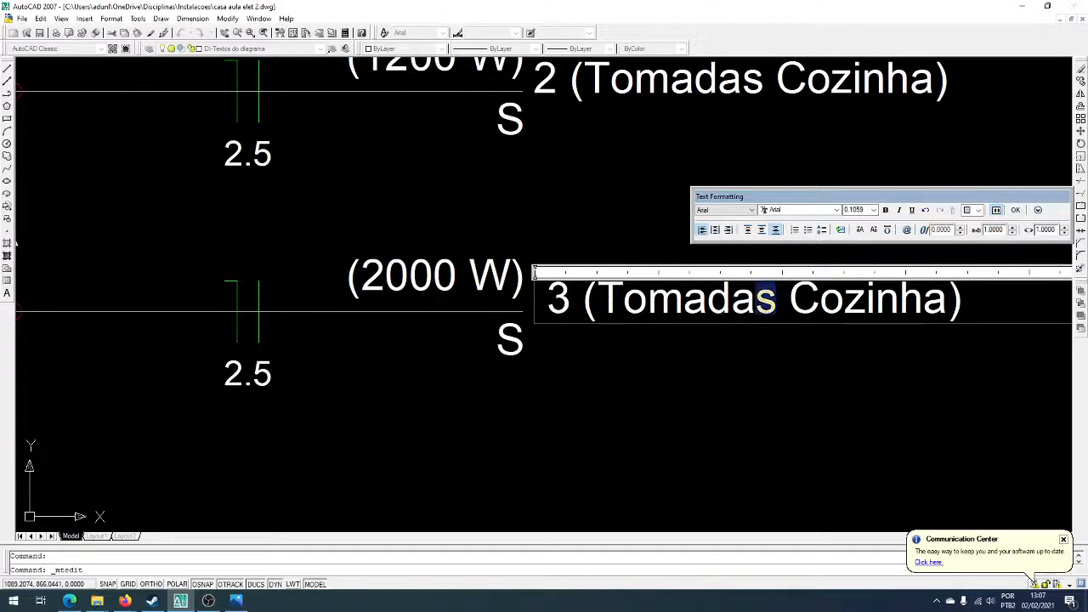
left_click_drag(775, 299, 945, 299)
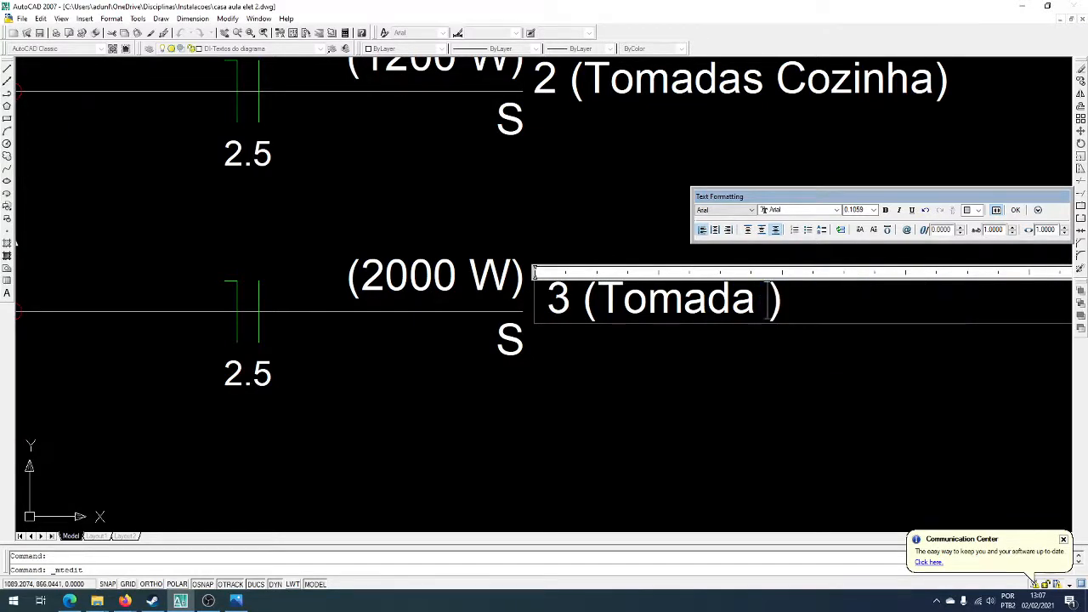
type("Microondas")
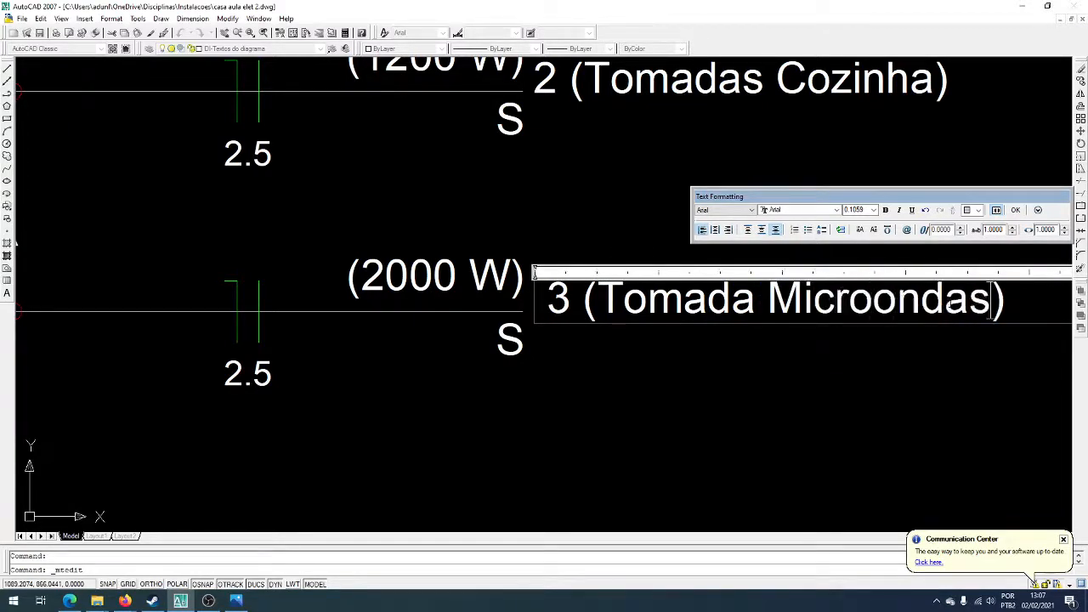
left_click(837, 373)
- Copy the whole circuit 3 branch straight down the busbar, using the distance from the second branch's node centre to the third's as displacement
scroll(831, 392, "down", 6)
scroll(832, 390, "up", 3)
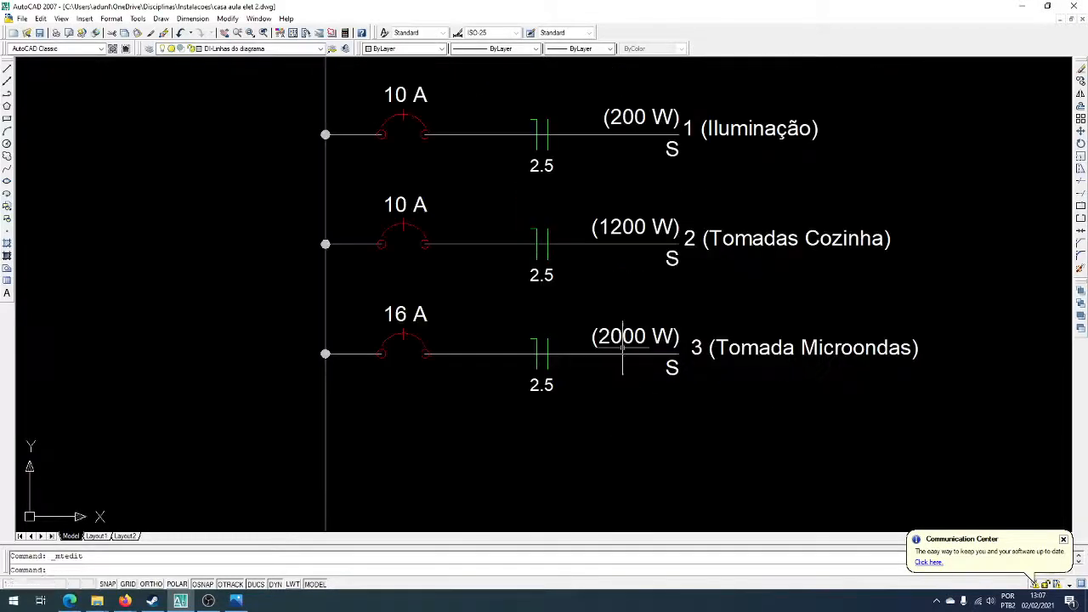
key("Escape")
left_click(297, 289)
left_click(973, 444)
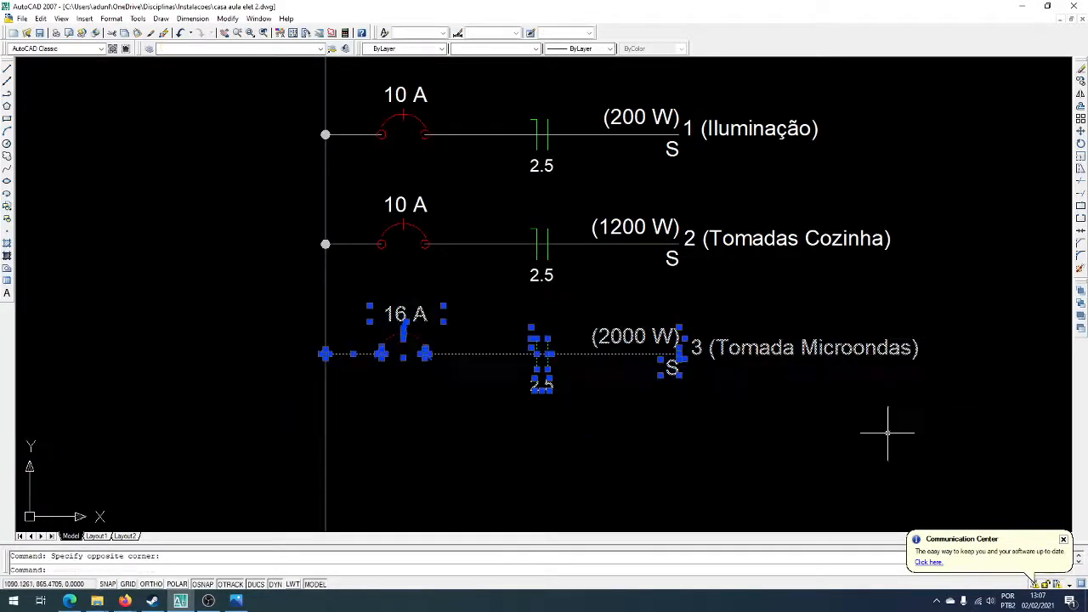
middle_click_drag(703, 430, 694, 348)
type("co")
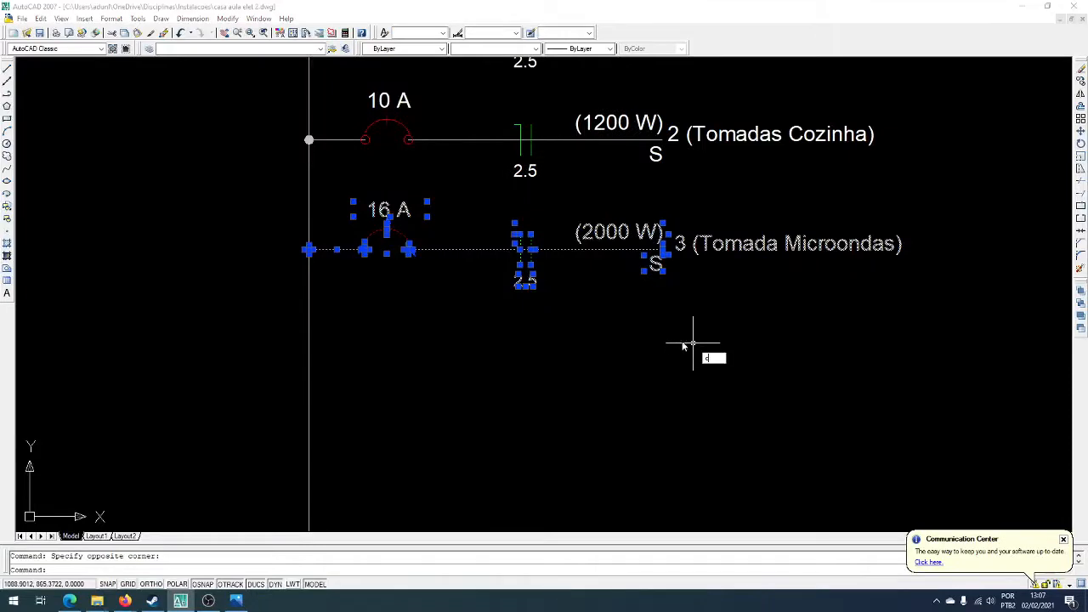
key("Return")
scroll(289, 157, "up", 5)
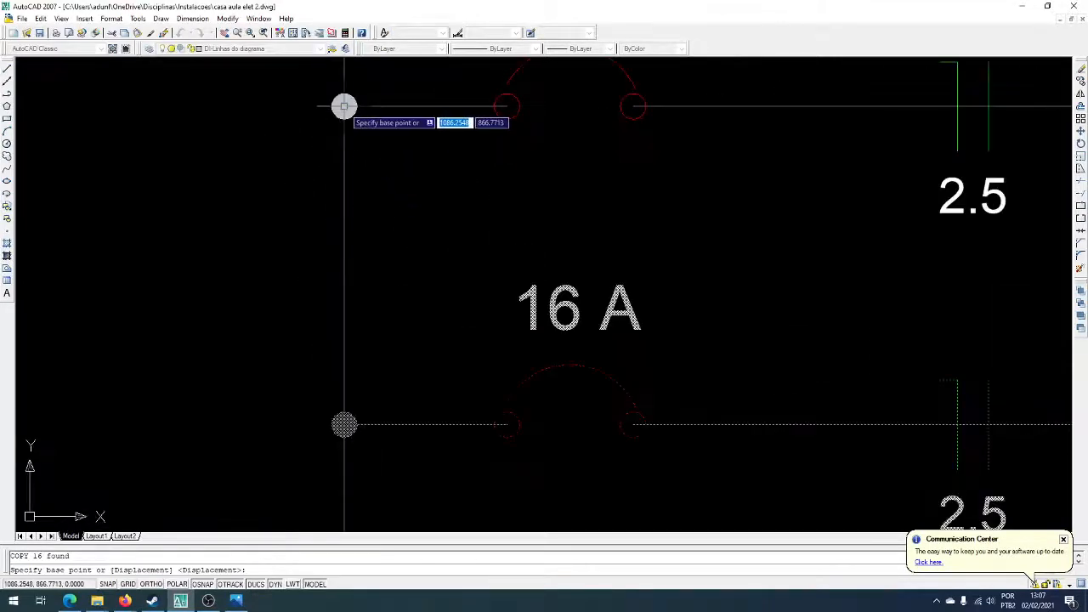
left_click(308, 139)
left_click(344, 425)
scroll(344, 365, "down", 5)
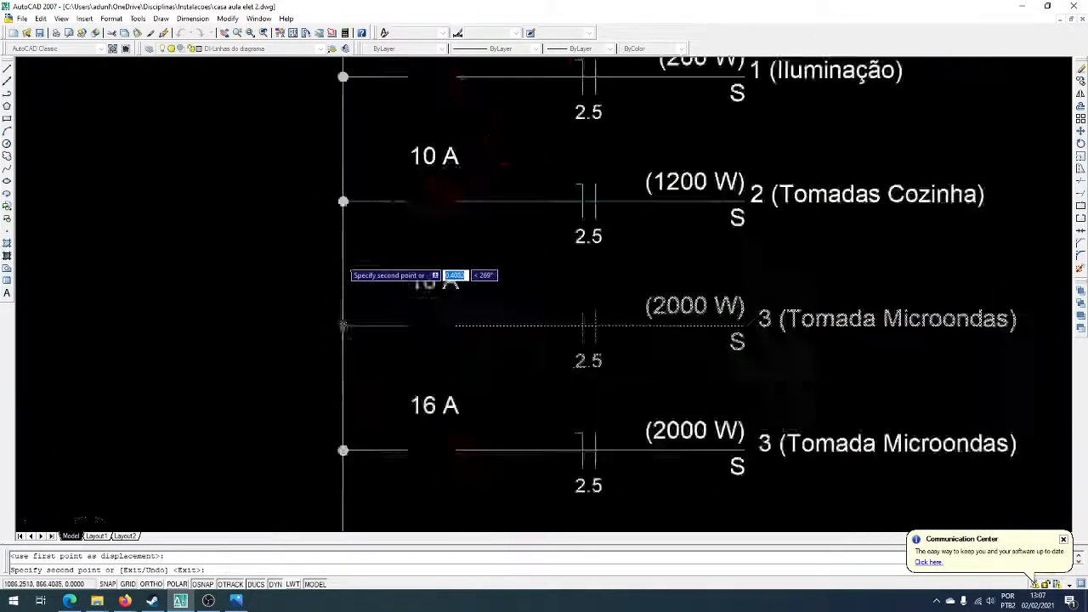
key("Escape")
- Change the description in the fourth branch's circuit text to (Tomadas Casa), keeping the number 3
scroll(409, 353, "up", 5)
middle_click_drag(827, 340, 369, 310)
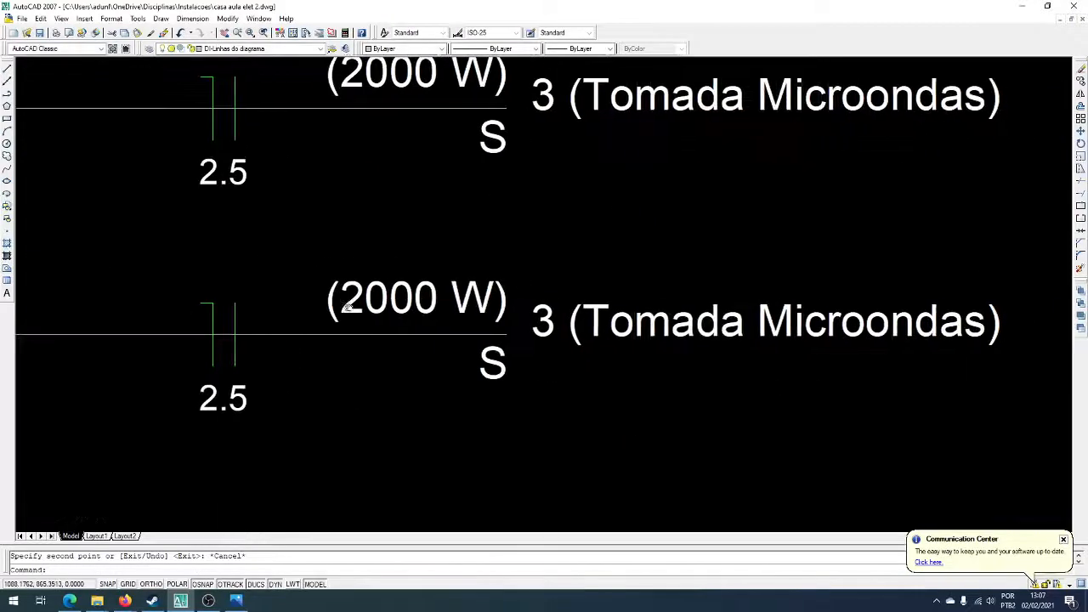
left_click(839, 316)
double_click(780, 327)
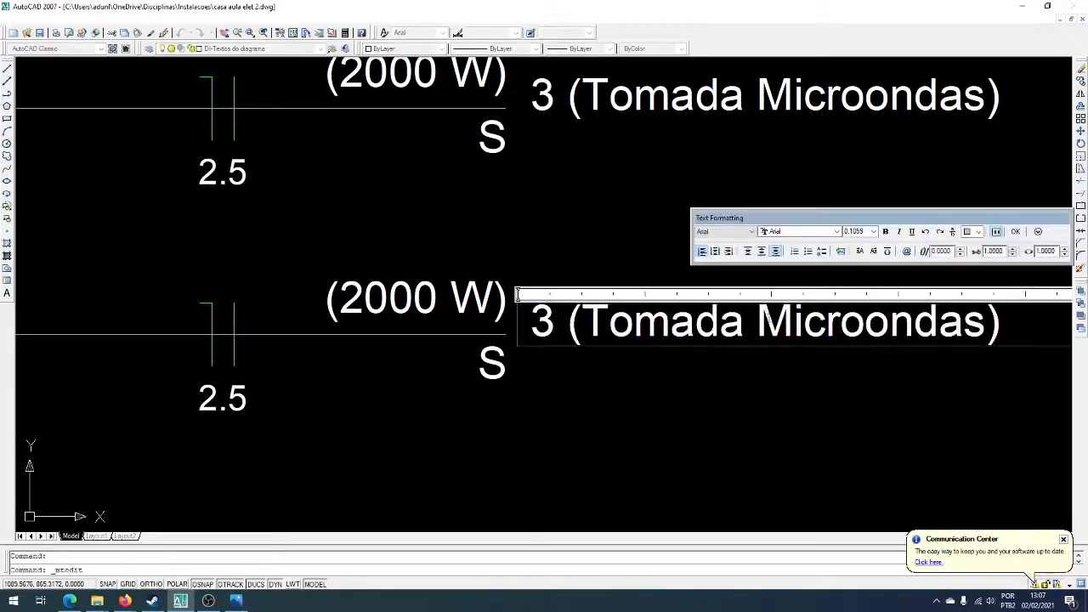
double_click(779, 327)
key("BackSpace")
key("BackSpace")
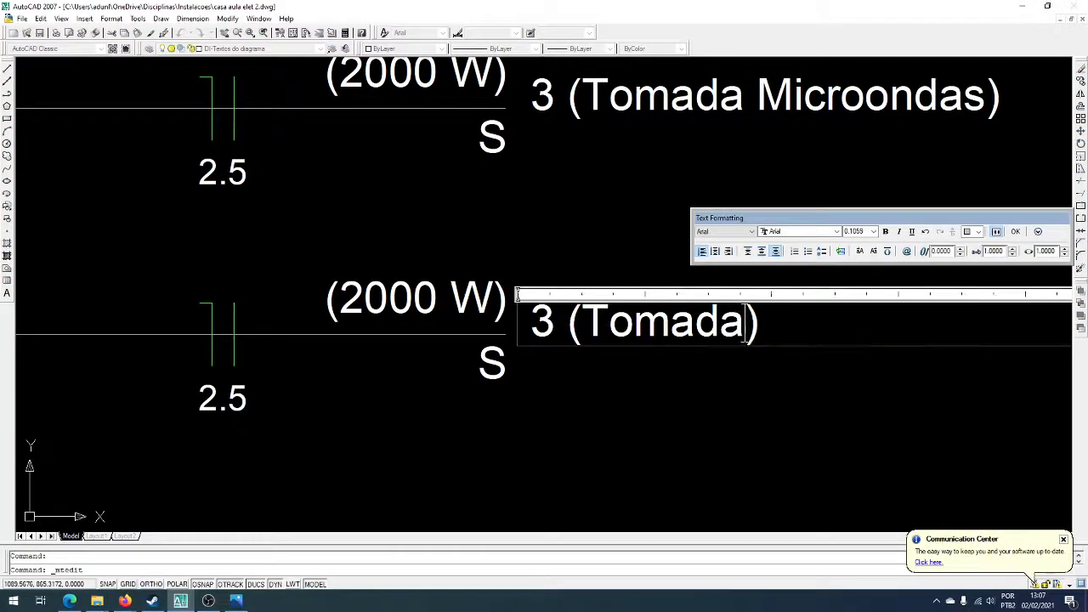
type("s Casa")
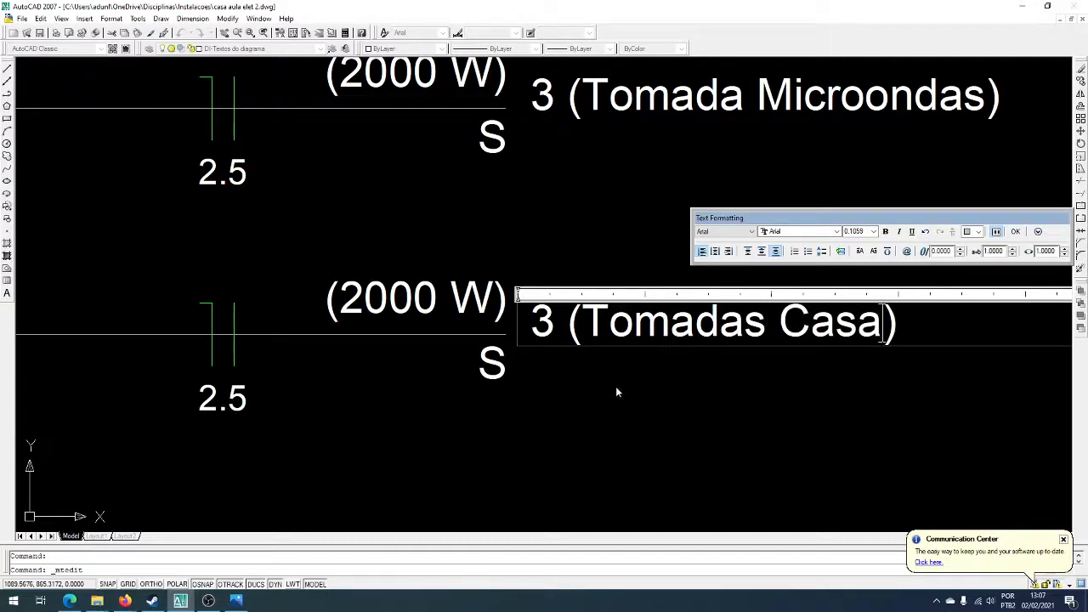
left_click(615, 388)
- Change the fourth branch's power text to (1000 W)
left_click(541, 311)
left_click(369, 294)
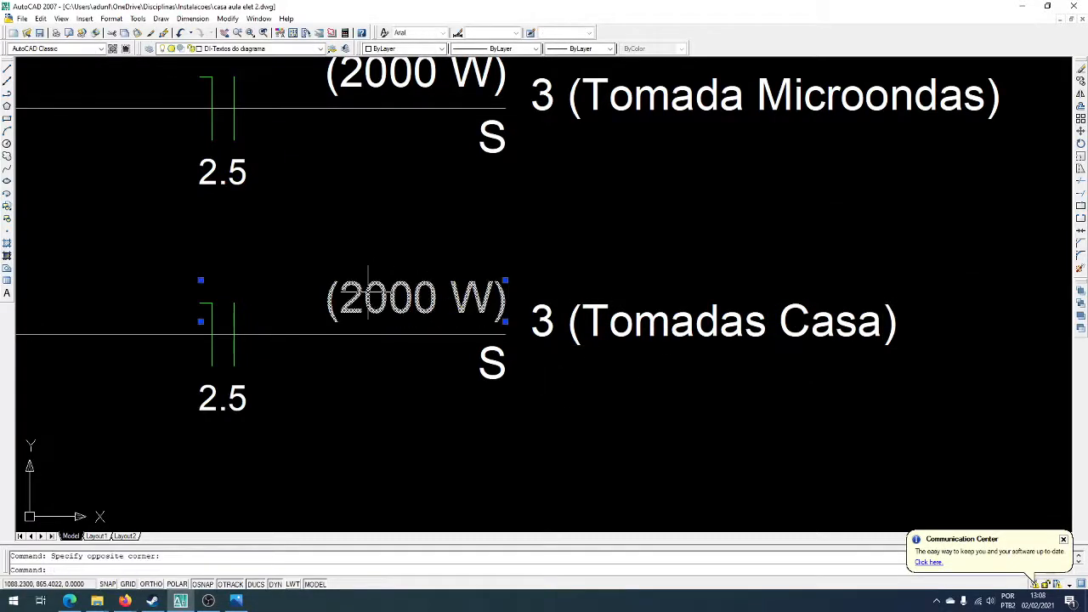
double_click(368, 294)
left_click_drag(339, 298, 367, 297)
type("1")
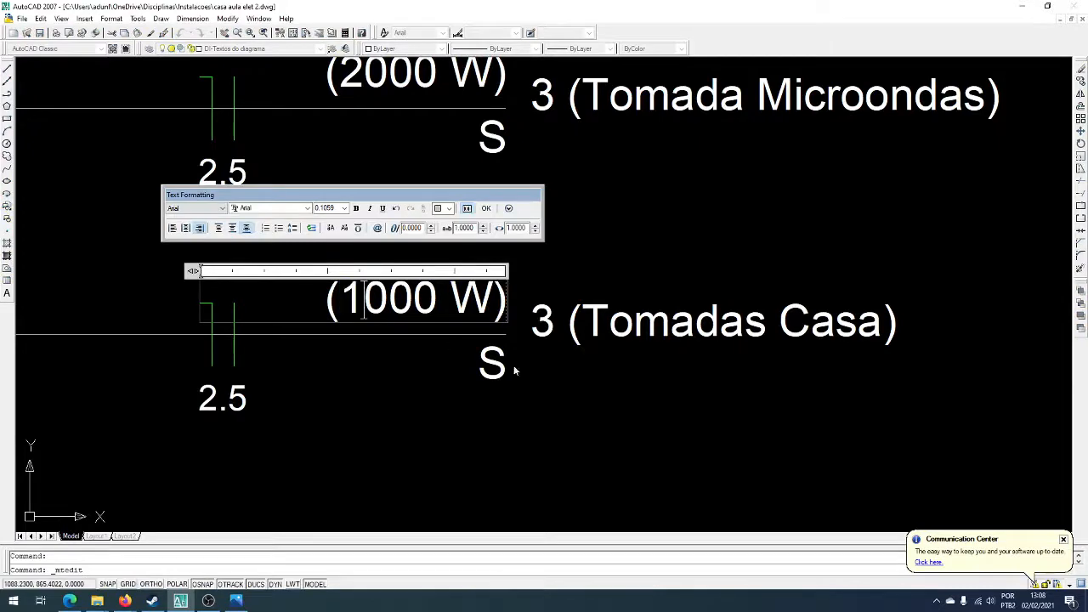
left_click(776, 391)
- Change the fourth branch's breaker rating to 10 A
scroll(776, 391, "down", 3)
scroll(435, 335, "up", 5)
double_click(448, 343)
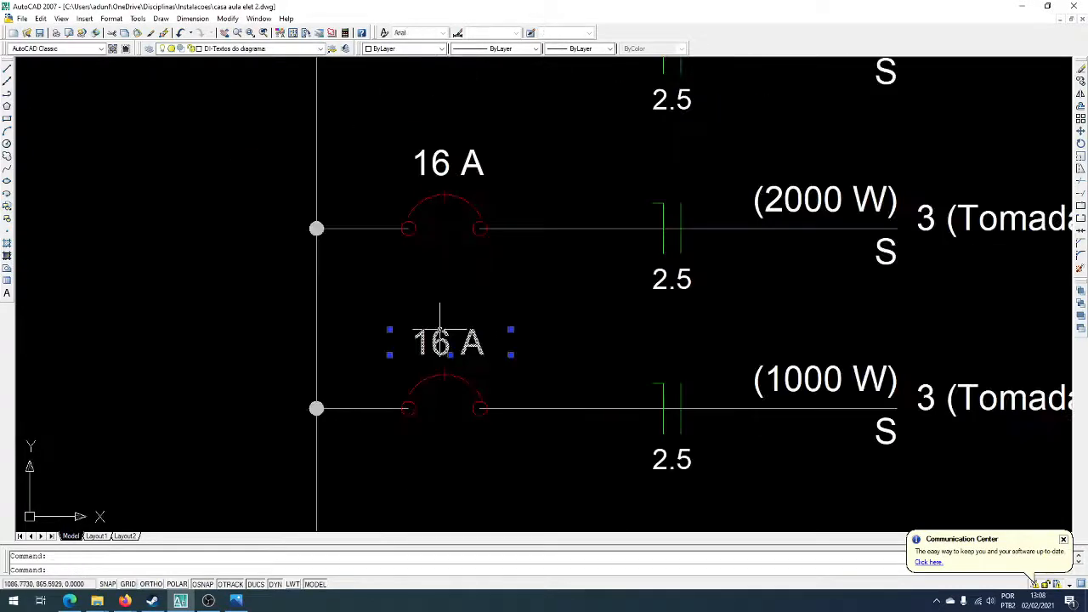
left_click_drag(430, 343, 451, 344)
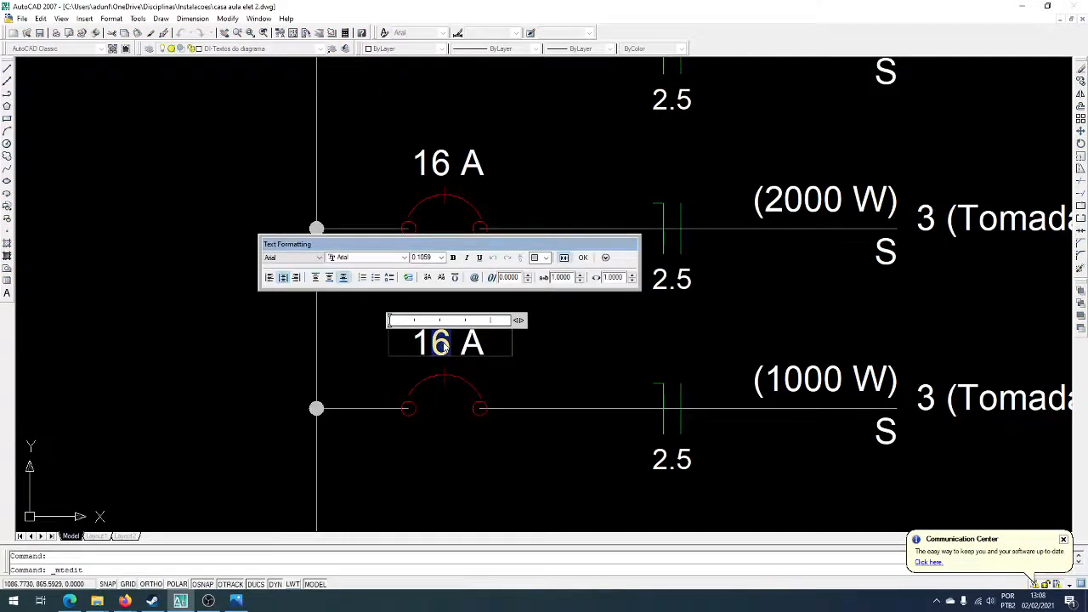
type("0")
left_click(529, 400)
scroll(425, 311, "down", 4)
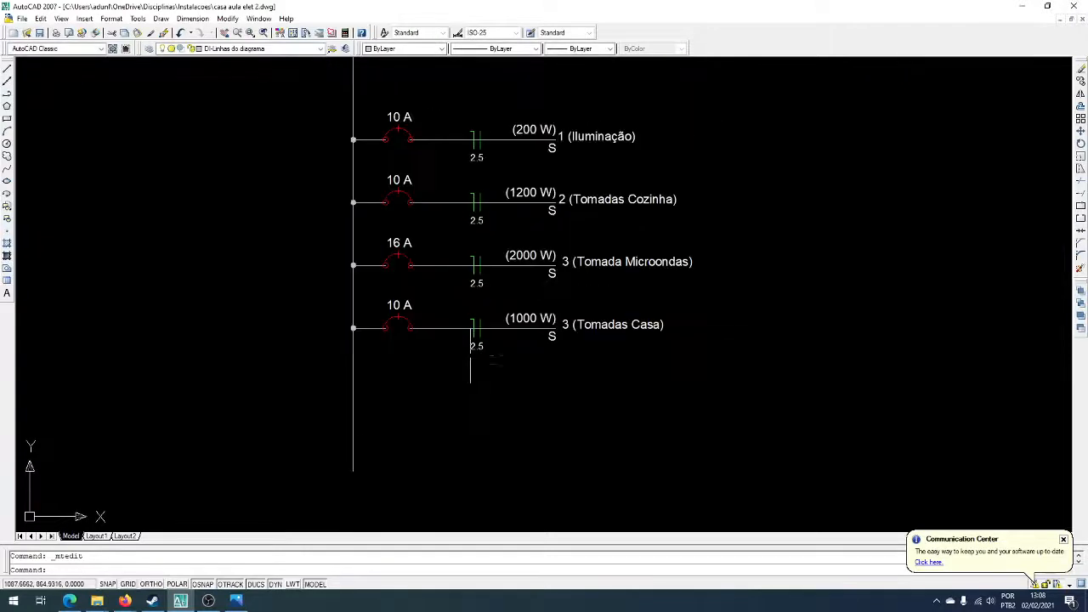
- Copy the whole Tomadas Casa branch straight down the busbar, using the distance from the third branch's node centre to the fourth's as displacement
scroll(470, 356, "up", 3)
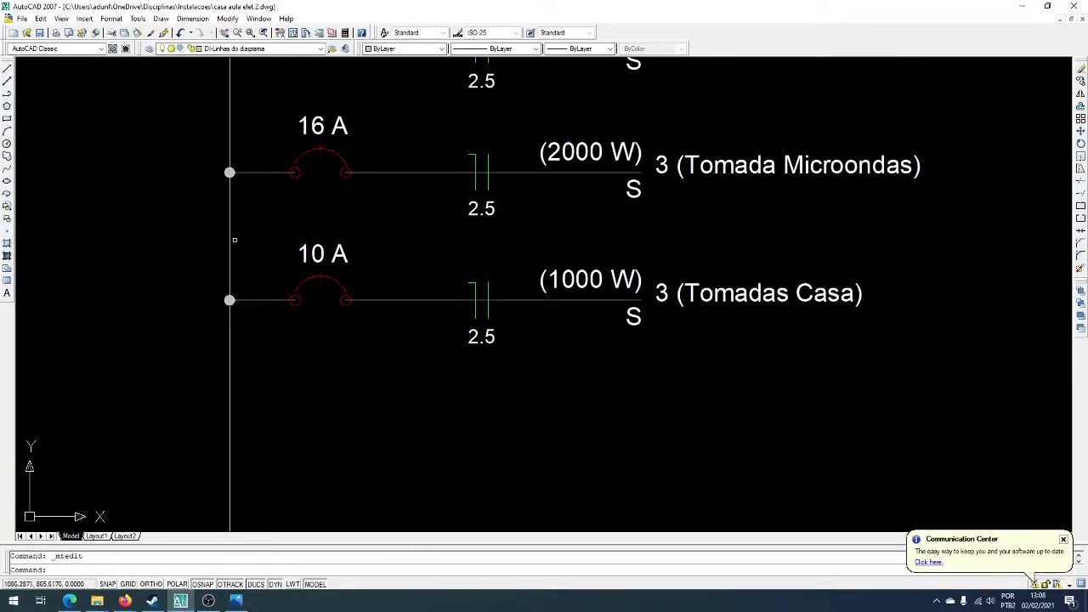
left_click_drag(168, 209, 894, 370)
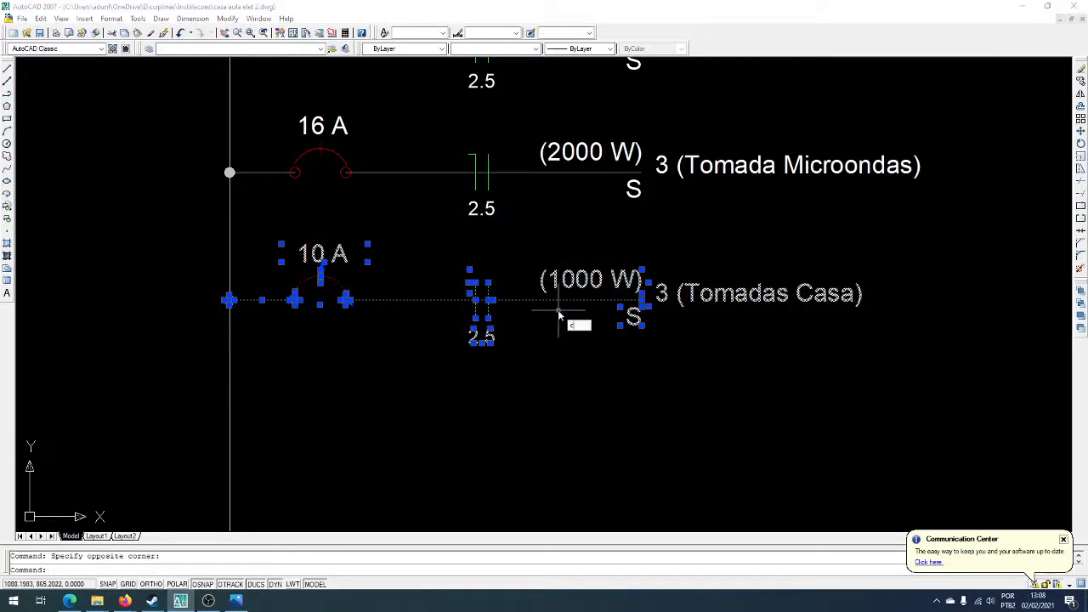
key("Return")
scroll(231, 172, "up", 3)
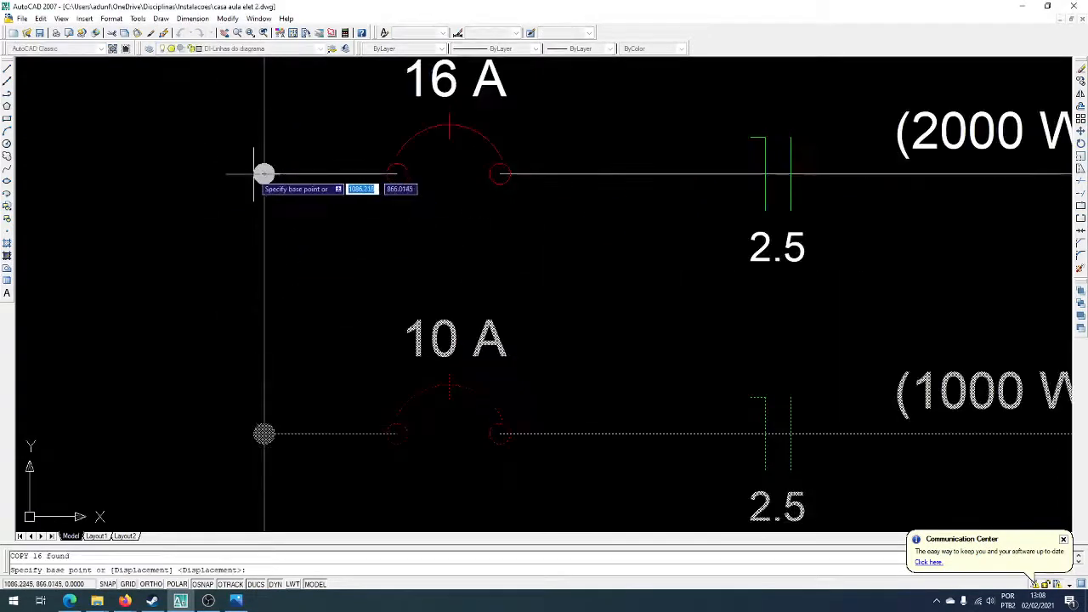
left_click(264, 174)
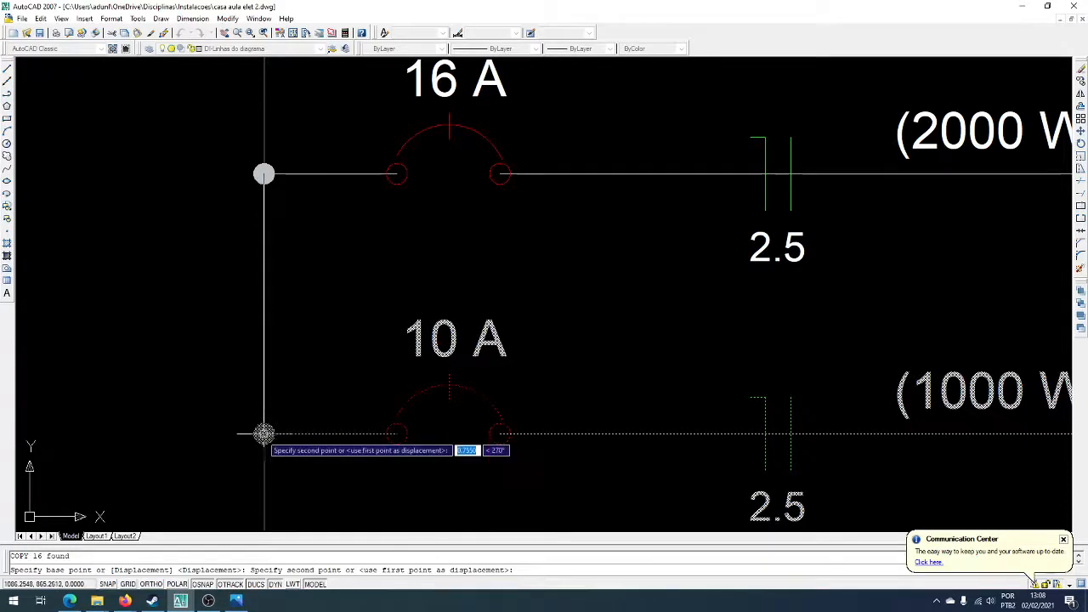
scroll(328, 308, "down", 3)
key("Escape")
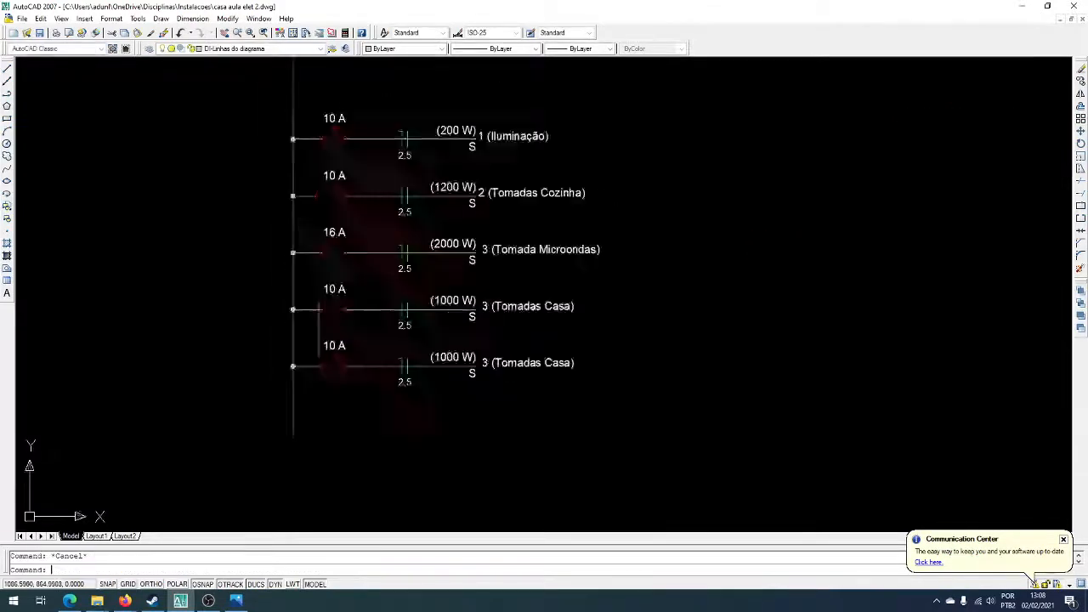
- Move the vertical tick on the fifth branch's breaker arc slightly to the left of the arc's centre
scroll(340, 255, "up", 5)
scroll(367, 383, "up", 2)
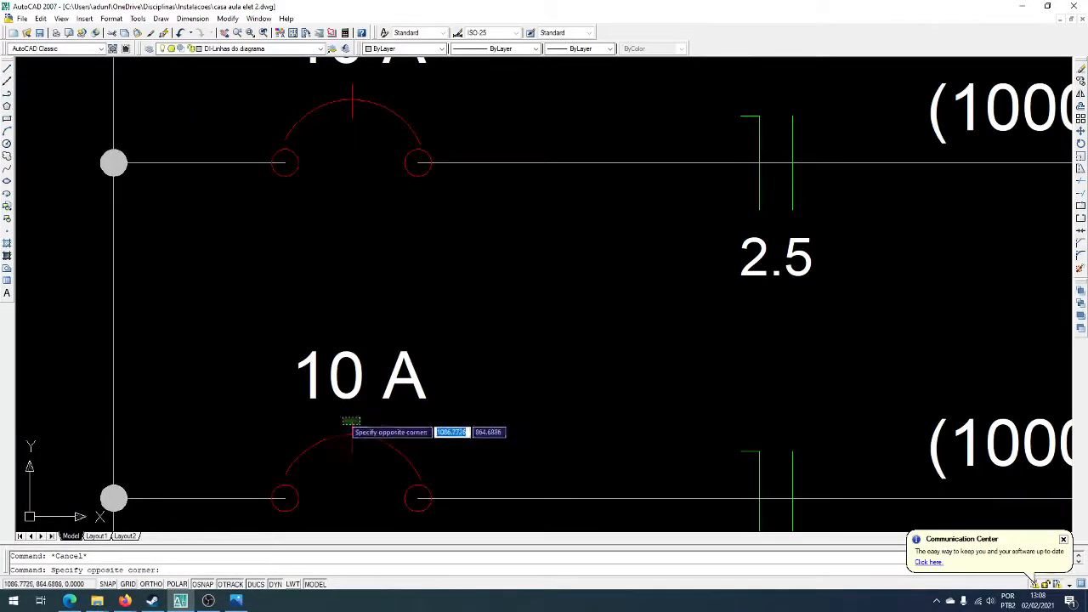
left_click(352, 425)
scroll(348, 421, "up", 4)
middle_click_drag(425, 437, 425, 346)
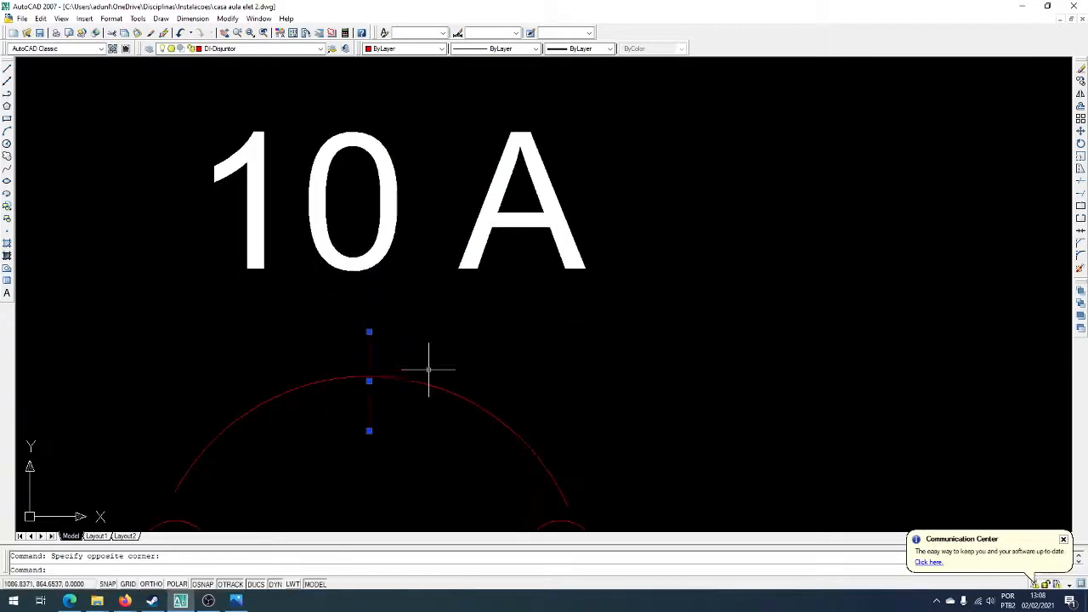
type("m")
key("Return")
left_click(384, 453)
left_click(369, 452)
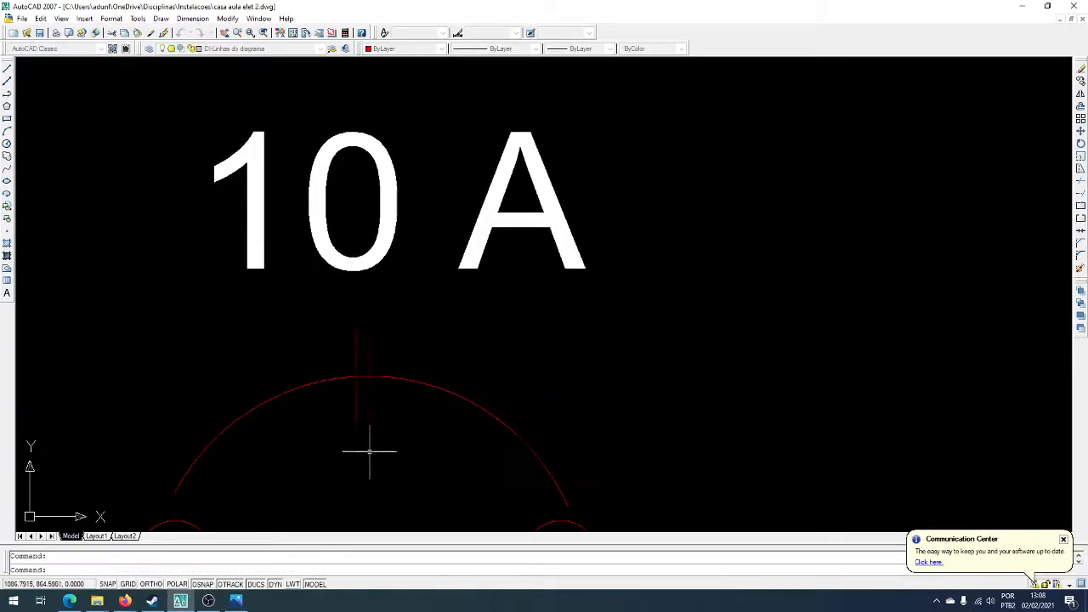
- Copy the fifth breaker's tick a short distance horizontally to the right with Ortho on, giving the breaker two poles
left_click(393, 353)
left_click(321, 319)
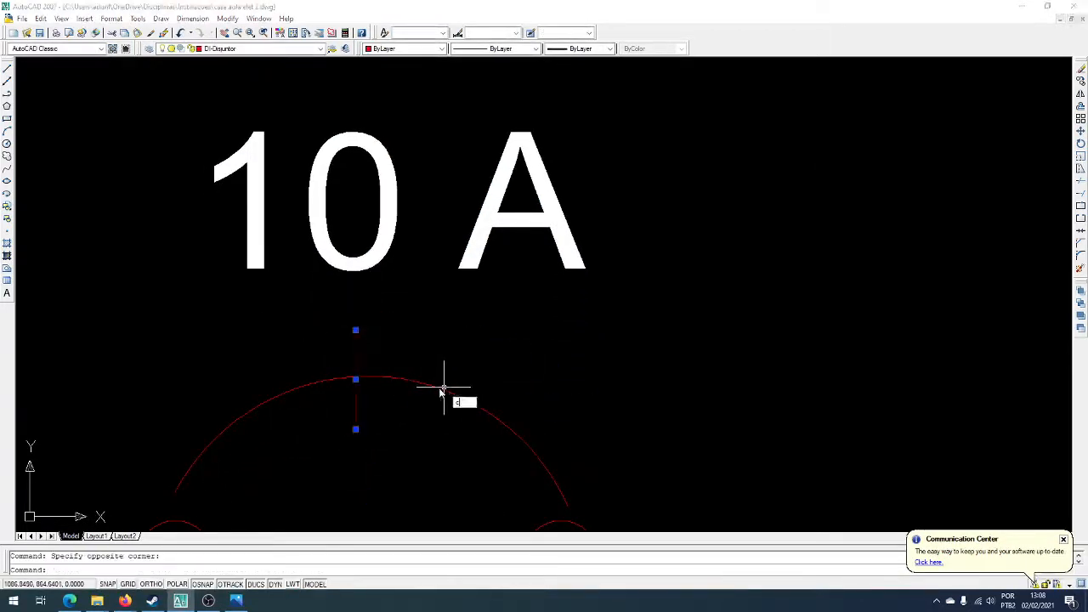
key("Return")
left_click(367, 466)
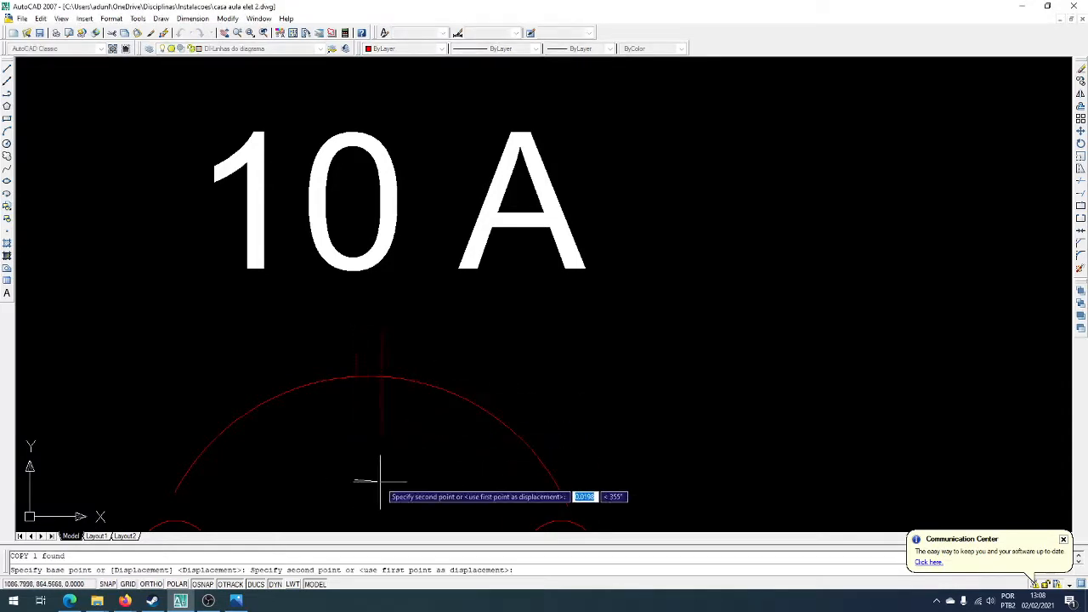
key("F8")
left_click(357, 361)
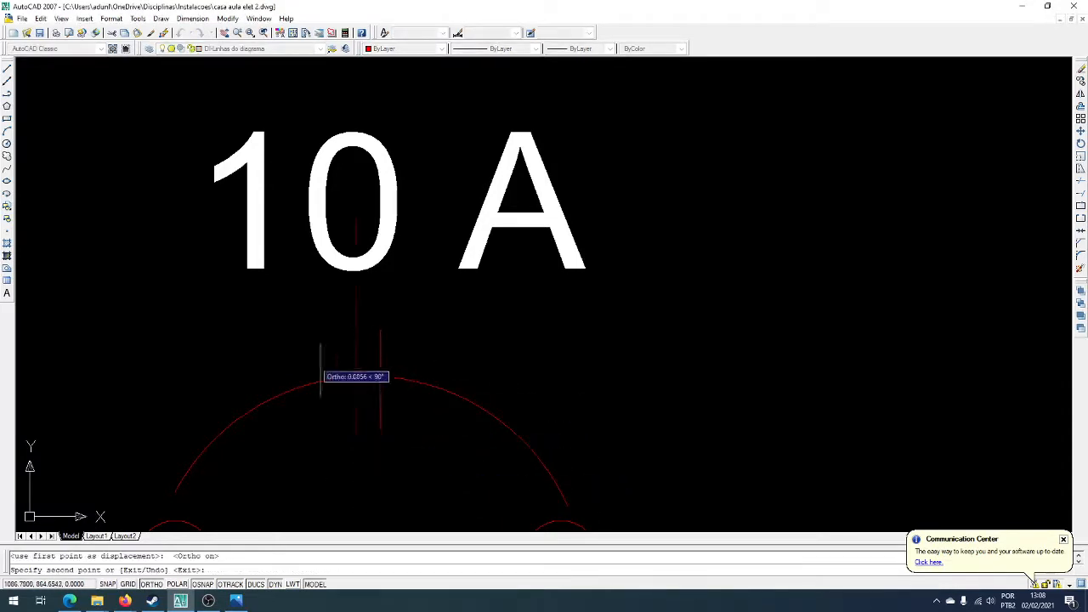
scroll(306, 323, "down", 5)
key("Escape")
- Delete the short horizontal hook on the left conductor mark of the fifth branch's wire symbol
scroll(587, 327, "up", 5)
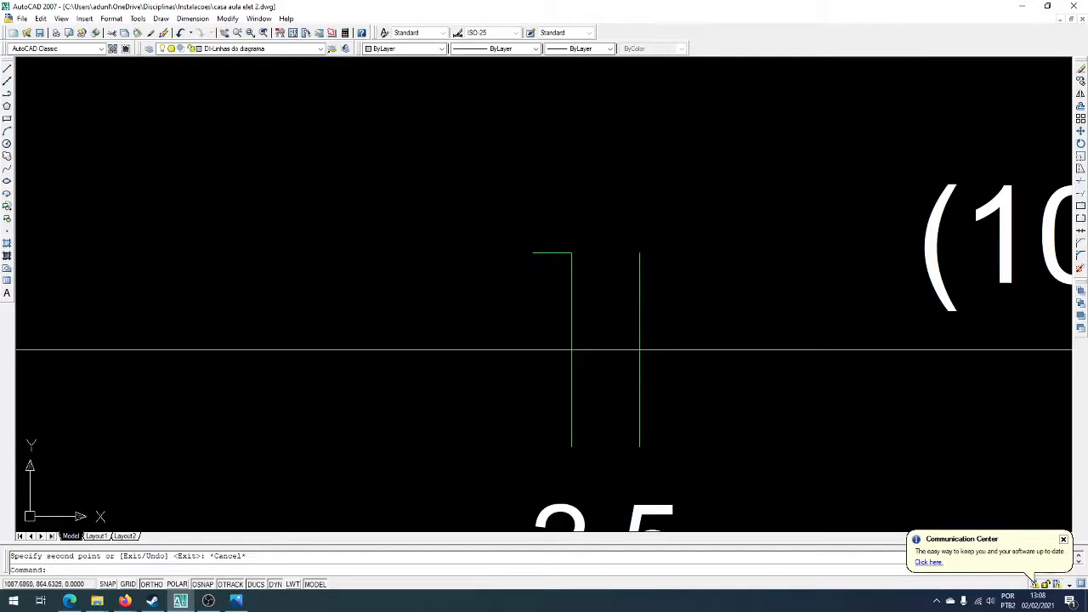
left_click(556, 203)
left_click(530, 287)
key("Delete")
scroll(530, 287, "down", 5)
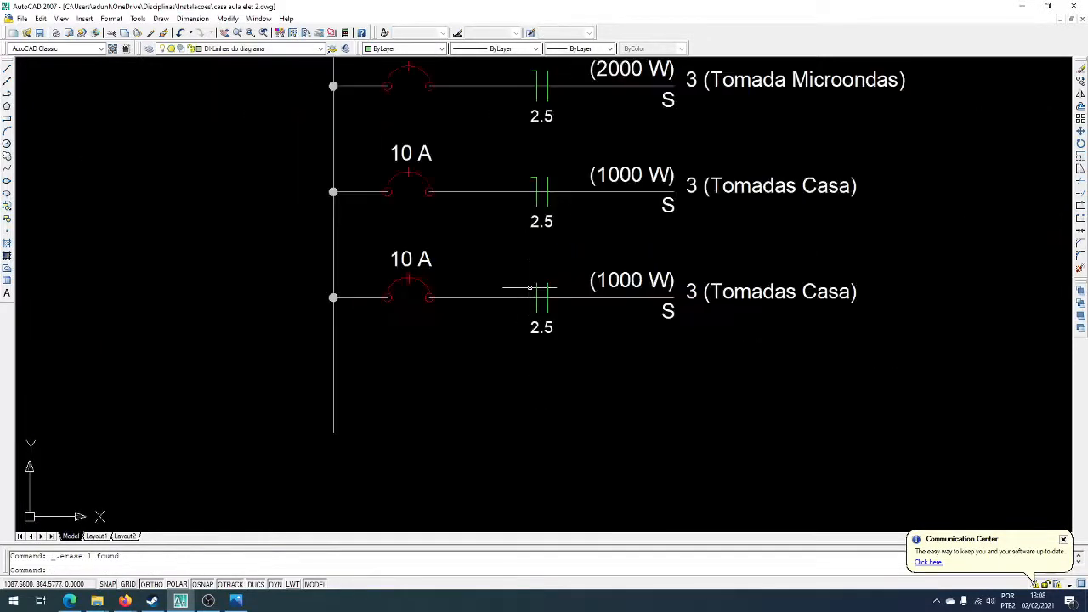
- Change the fifth branch's phase text to RS
scroll(668, 315, "up", 3)
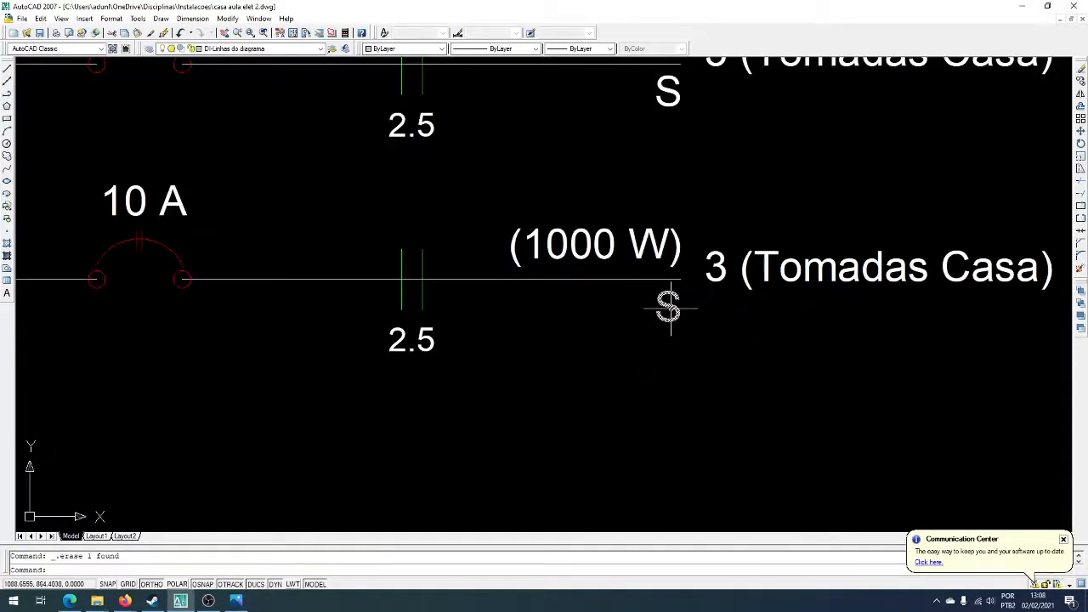
double_click(665, 308)
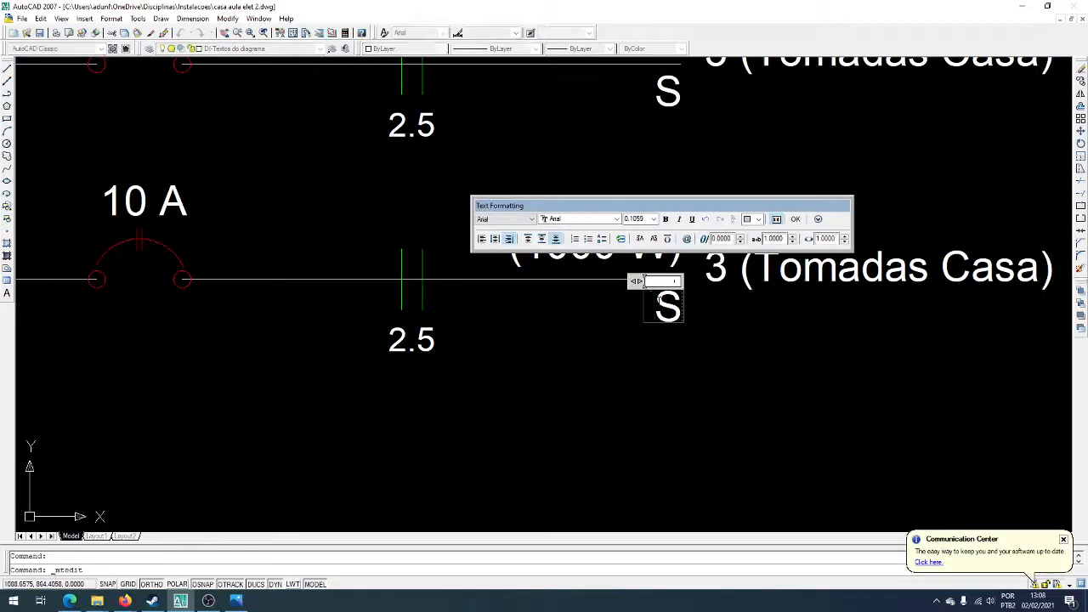
type("R")
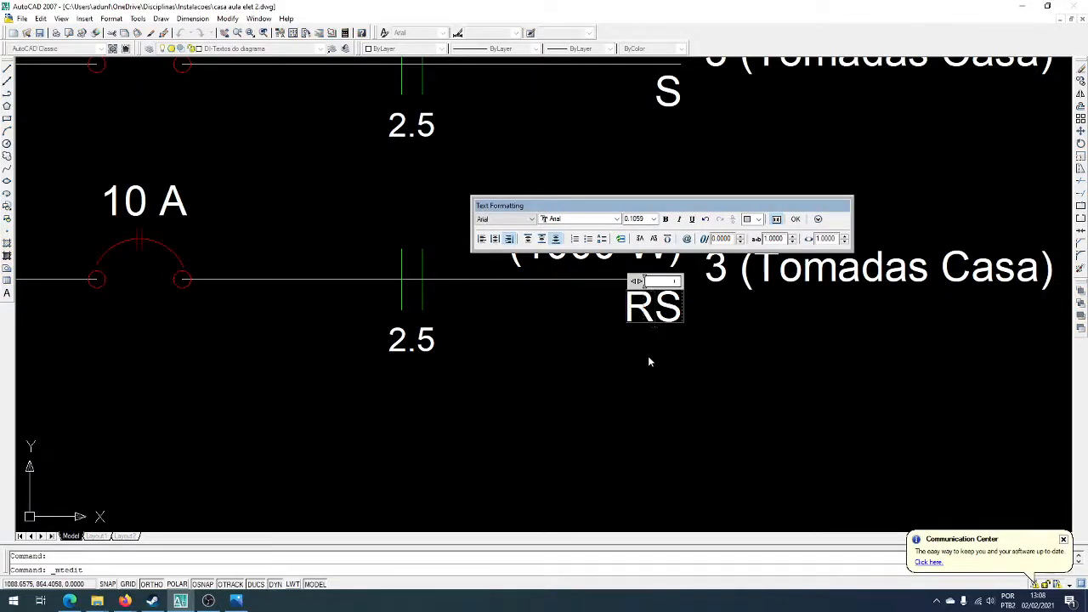
key("Return")
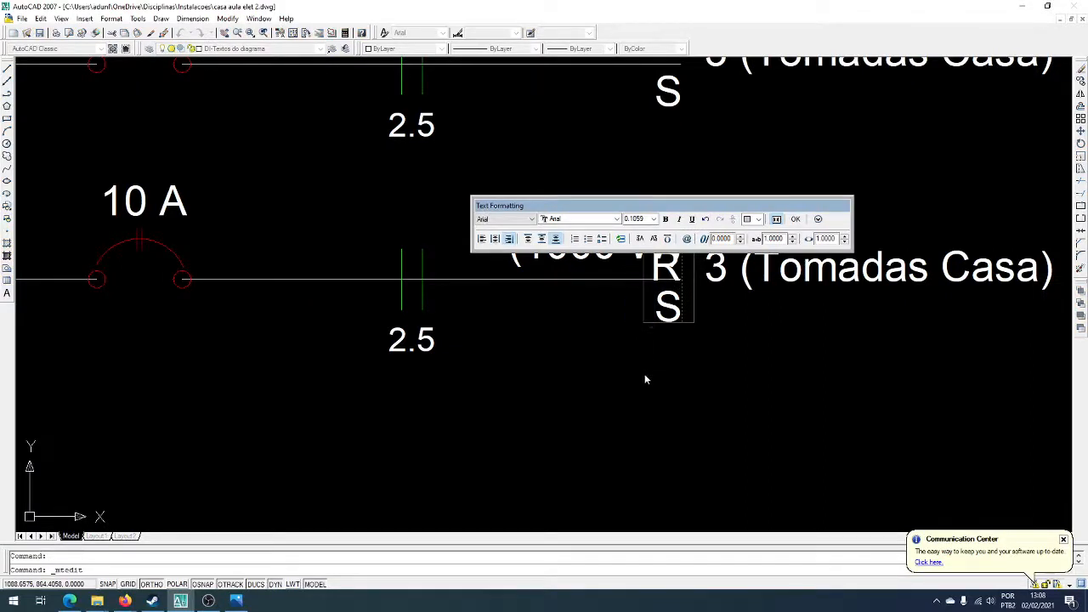
key("BackSpace")
left_click(644, 374)
scroll(643, 373, "down", 4)
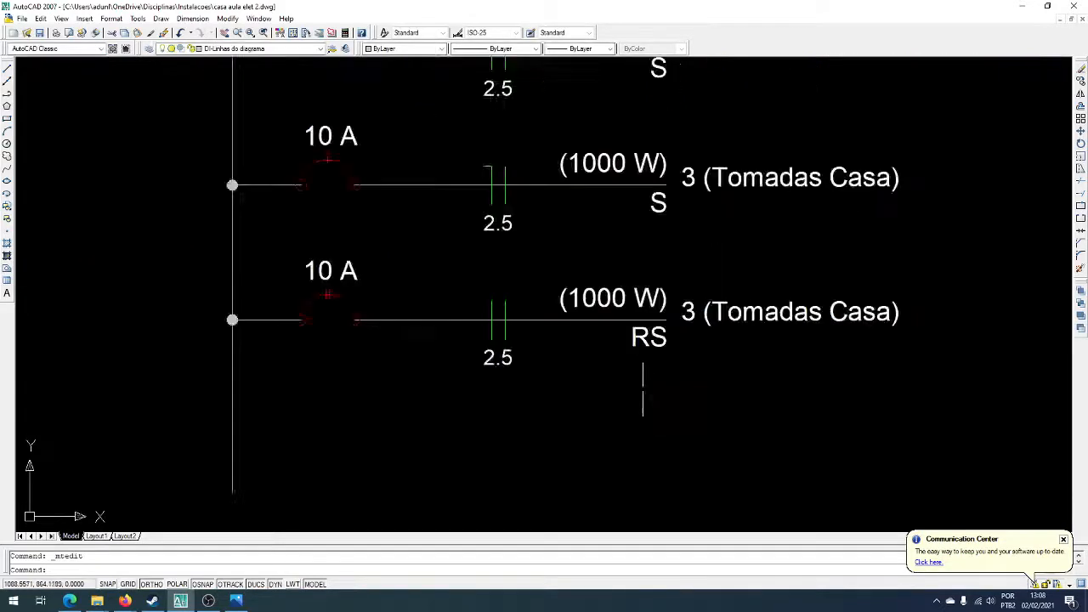
scroll(596, 366, "up", 5)
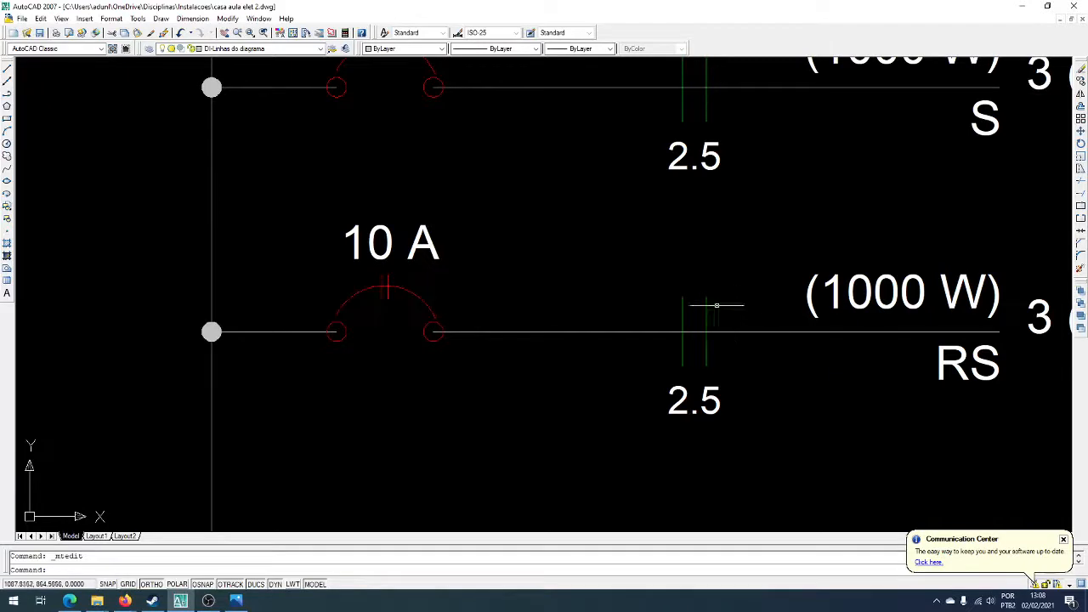
left_click(743, 275)
left_click(634, 366)
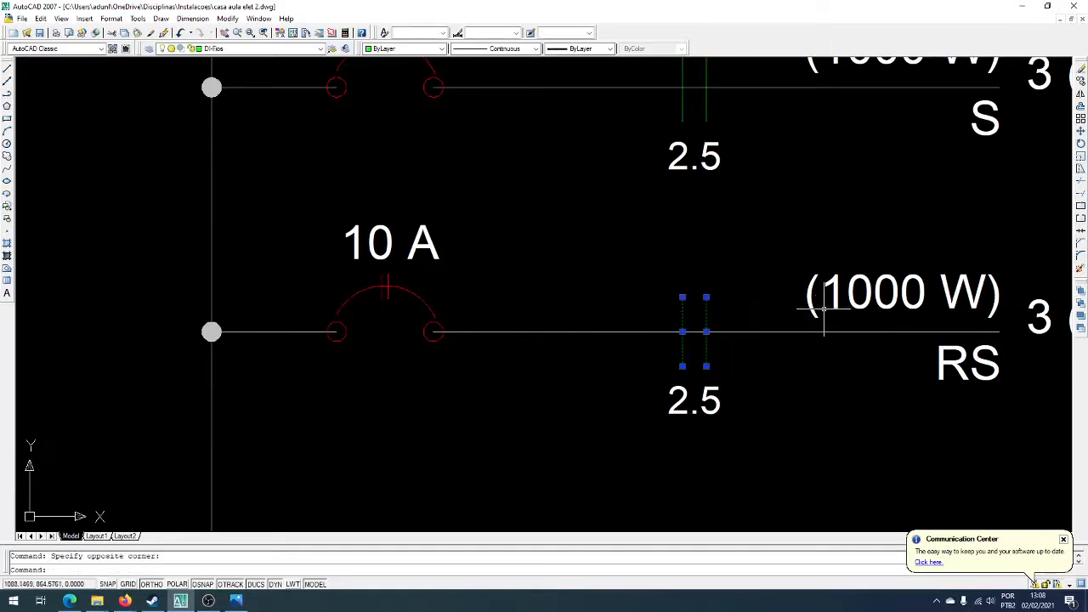
key("Escape")
- Change the fifth branch's power text to (2000 W)
double_click(835, 289)
left_click_drag(821, 291, 843, 291)
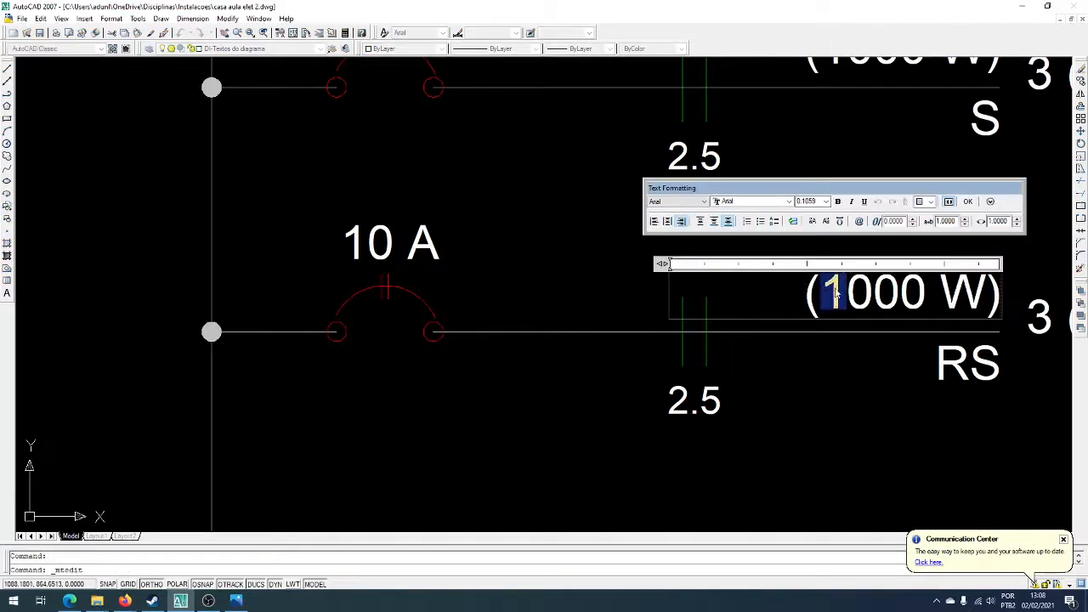
type("2")
left_click(906, 351)
- Renumber the fourth branch's Tomadas Casa circuit label to 4
middle_click_drag(1003, 369, 364, 414)
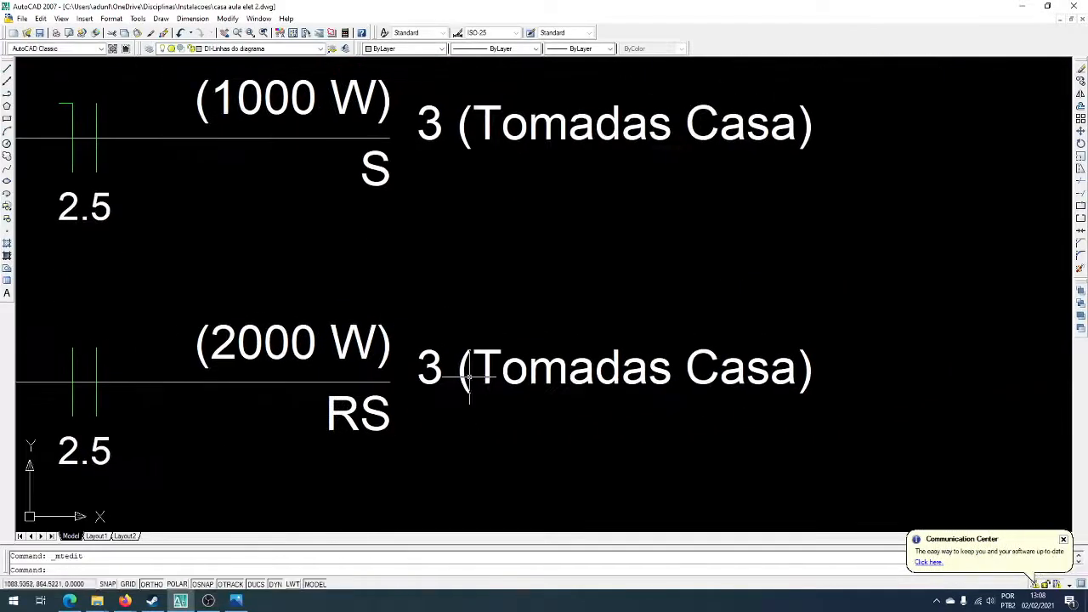
scroll(474, 407, "down", 4)
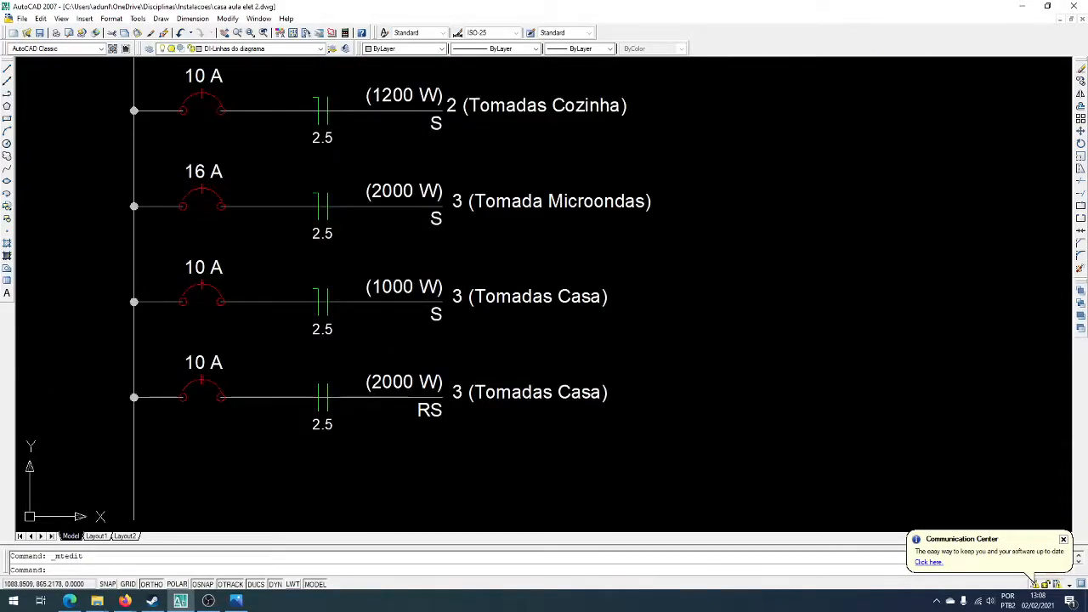
double_click(459, 298)
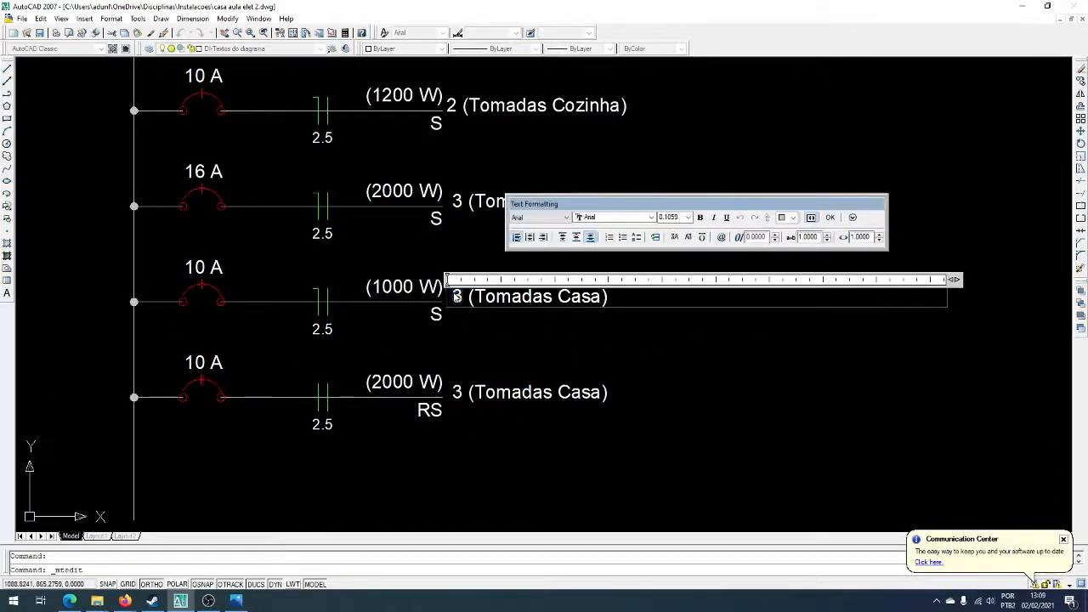
left_click(454, 357)
- Change the fifth branch's circuit label to 5 (Ar condicionado)
double_click(459, 392)
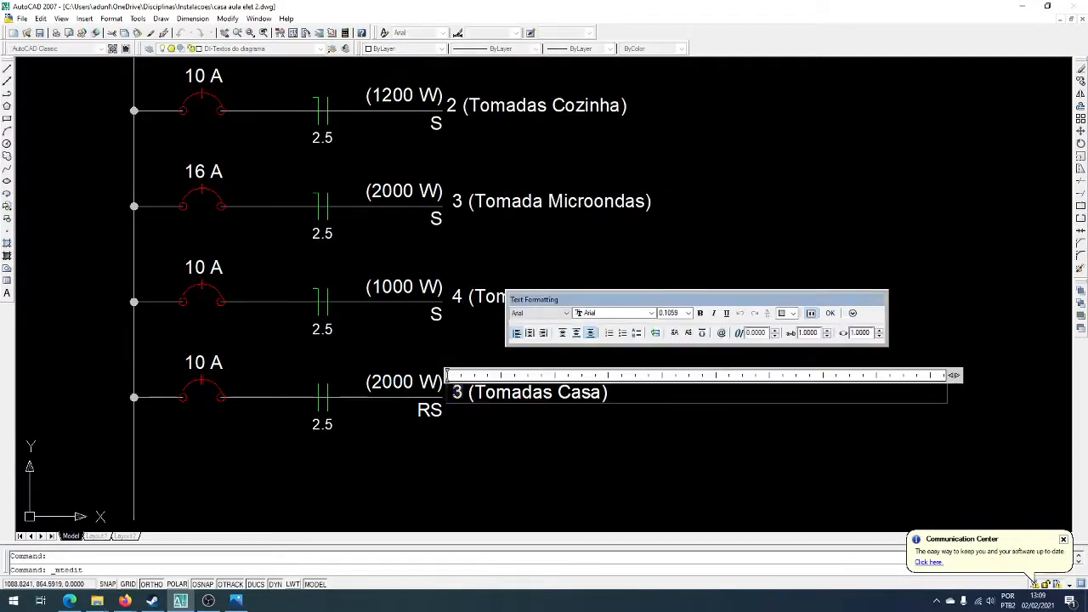
key("shift+Right")
key("shift+Right")
key("shift+Right")
key("shift+Right")
key("shift+Right")
key("shift+Right")
key("shift+Right")
key("shift+Right")
key("shift+Right")
key("shift+Right")
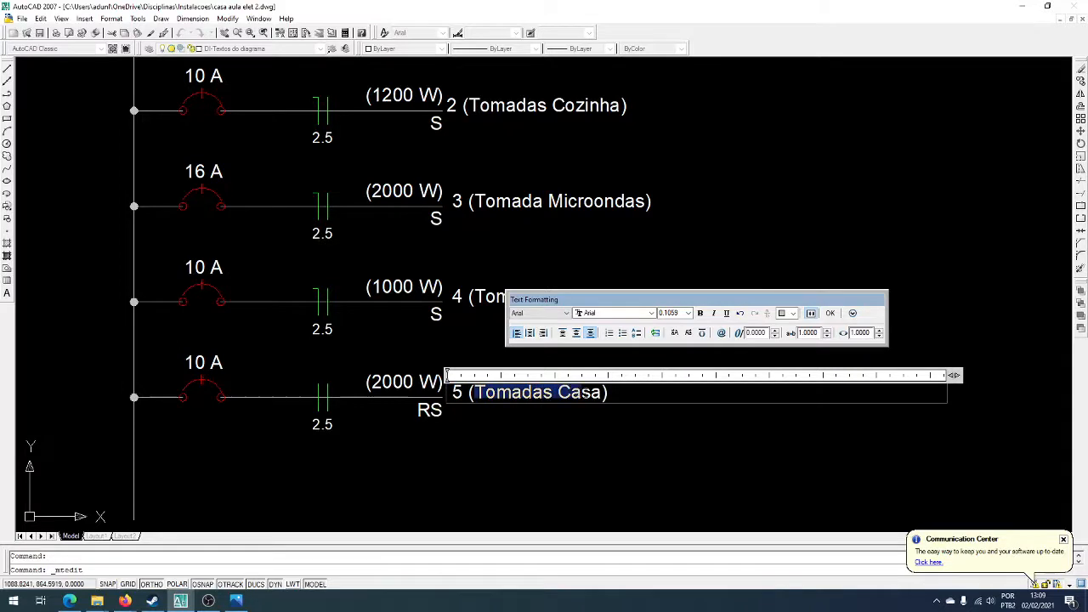
type("Ar condicionado")
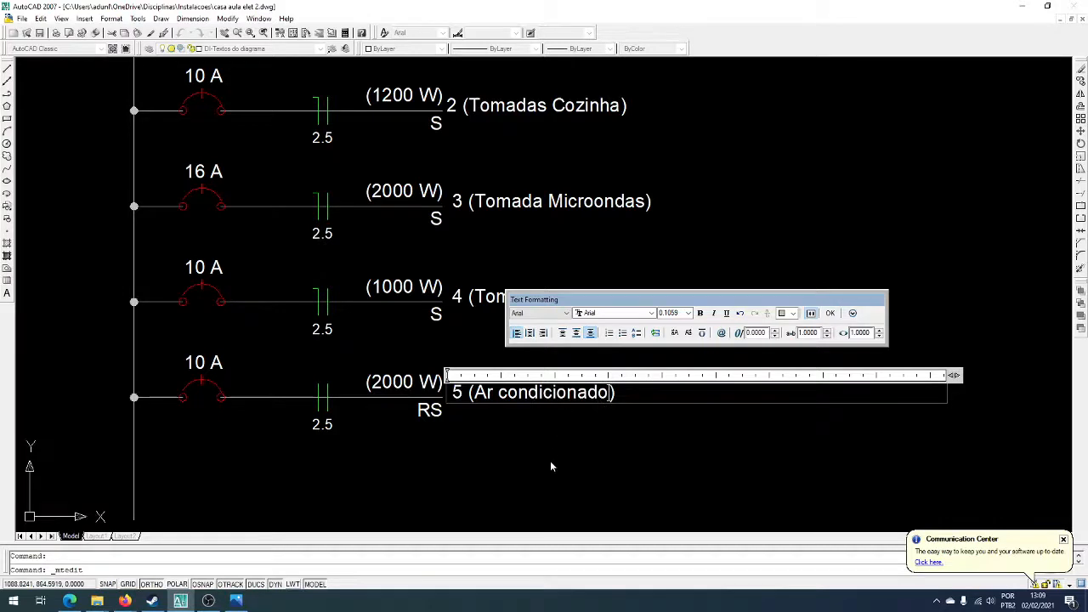
left_click(551, 466)
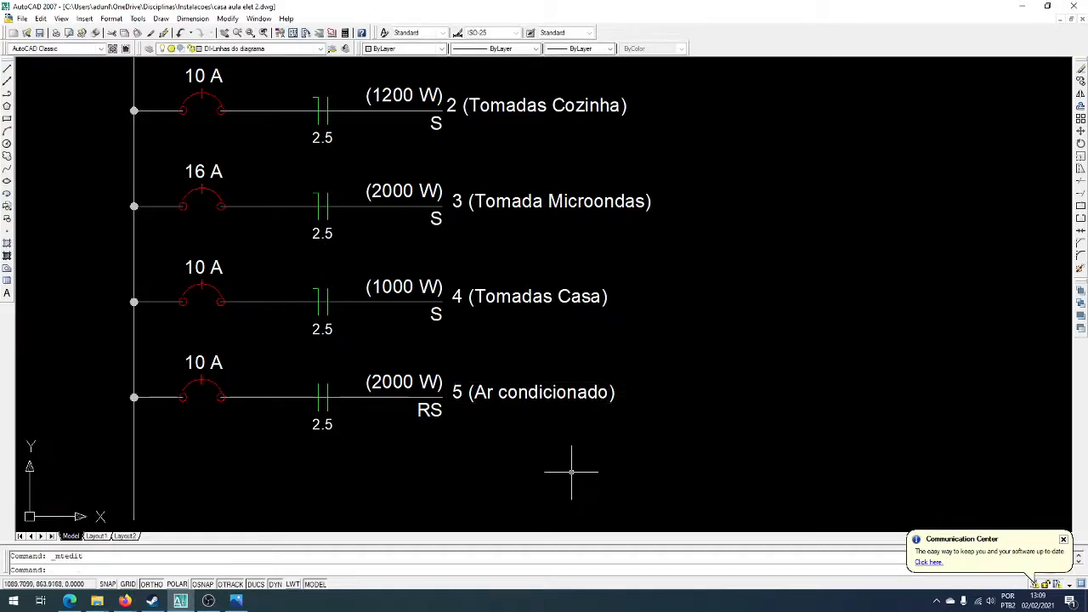